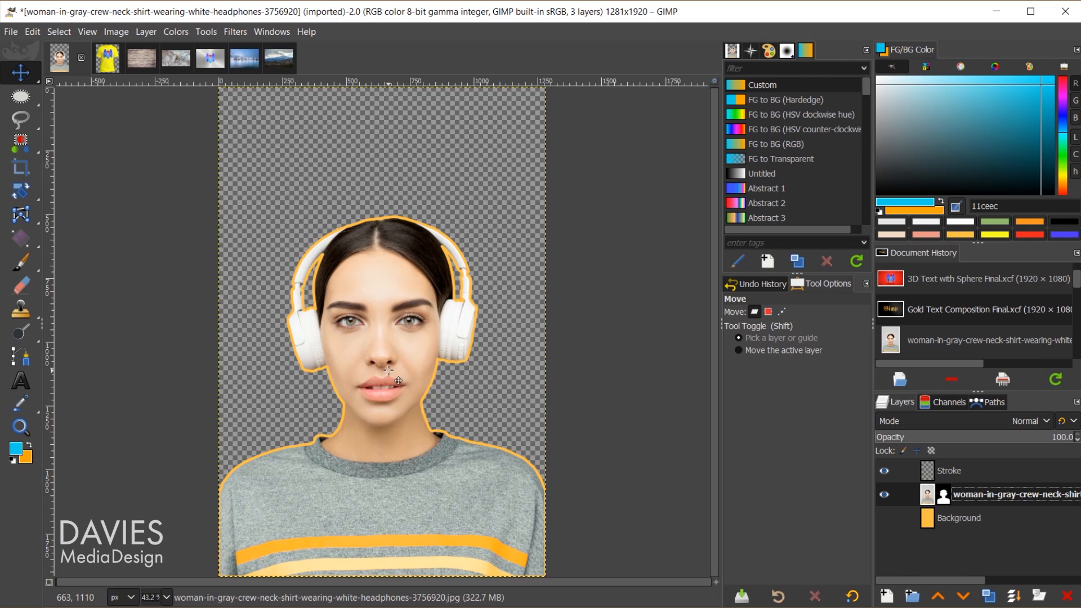
# - Apply a Gaussian Blur to the Stroke layer with Size X and Size Y at 14.95, comparing the result with the preview off
pyautogui.click(934, 473)
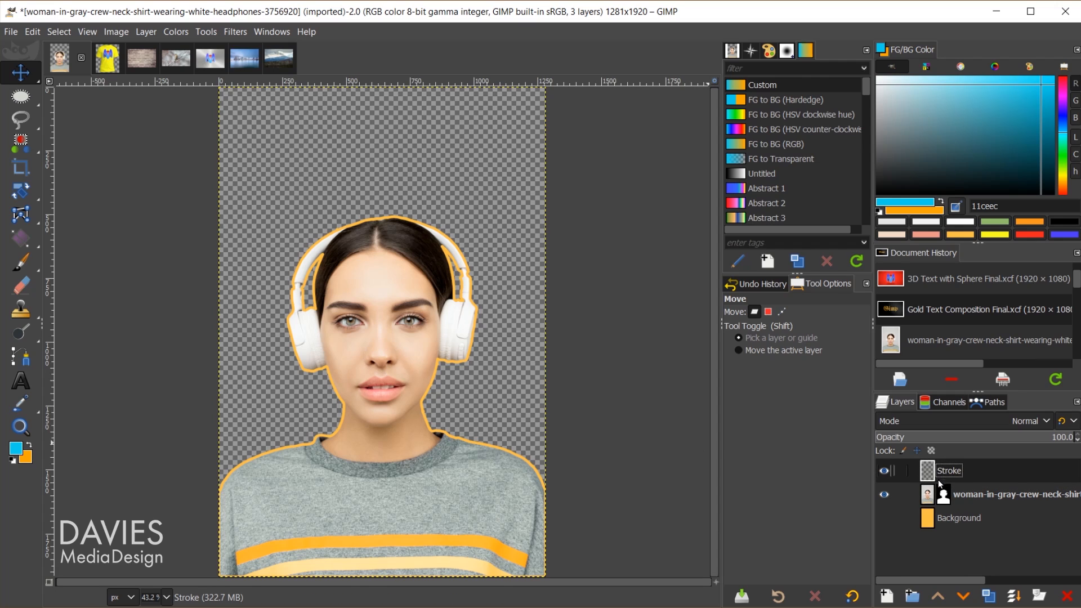
pyautogui.click(239, 34)
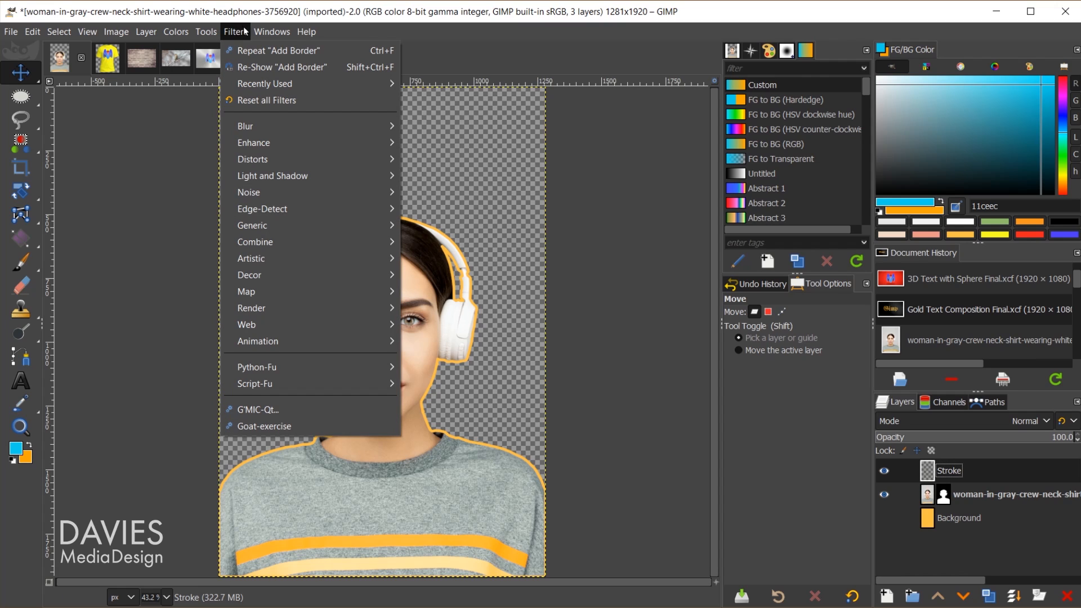
pyautogui.moveTo(260, 128)
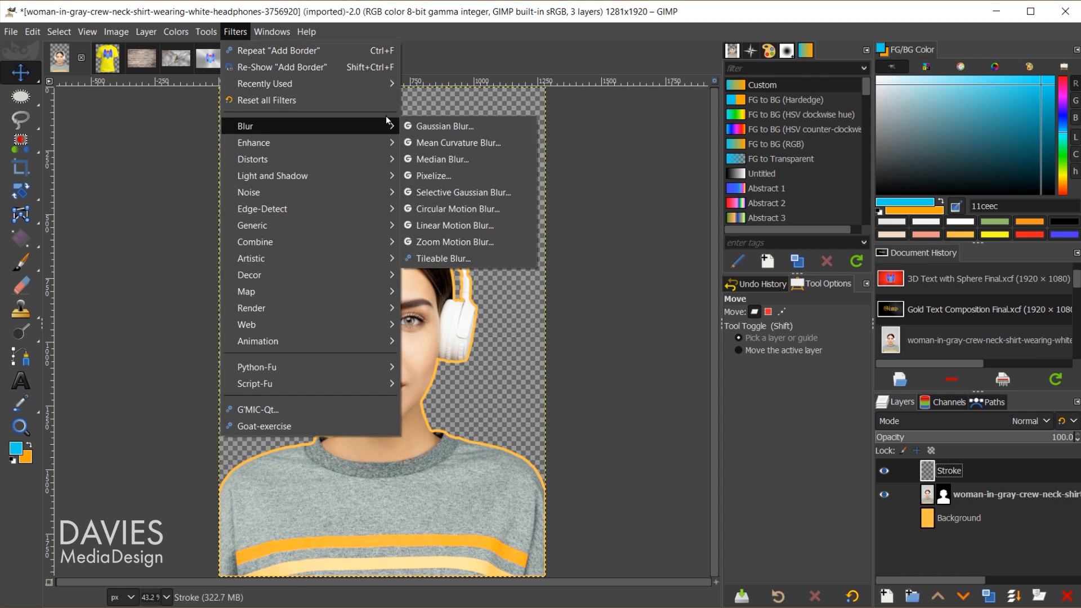
pyautogui.click(466, 129)
pyautogui.moveTo(746, 90); pyautogui.dragTo(611, 105)
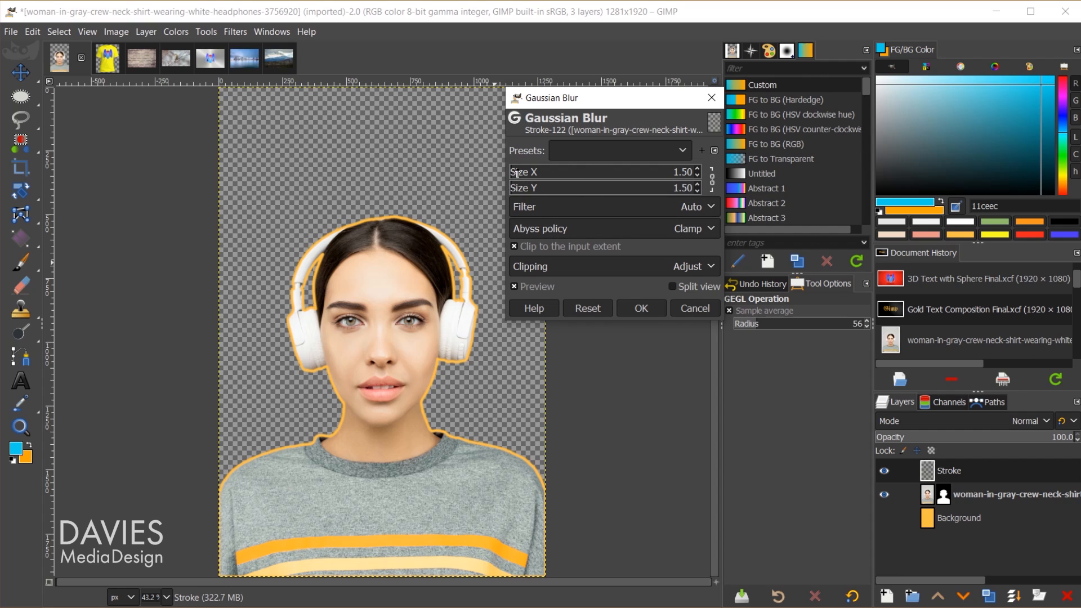
pyautogui.moveTo(518, 171); pyautogui.dragTo(535, 172)
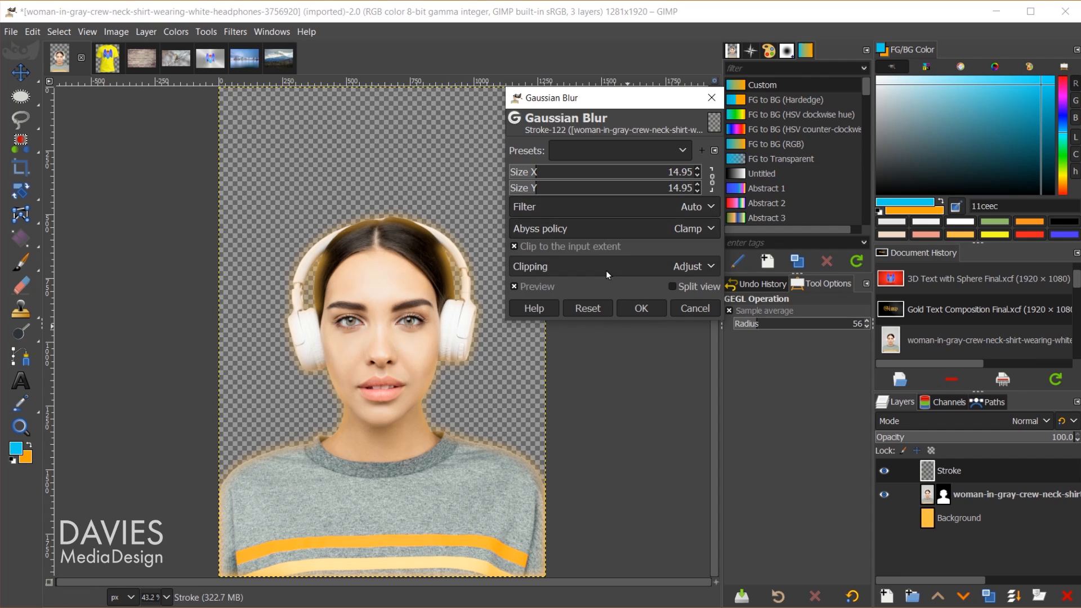
pyautogui.click(539, 284)
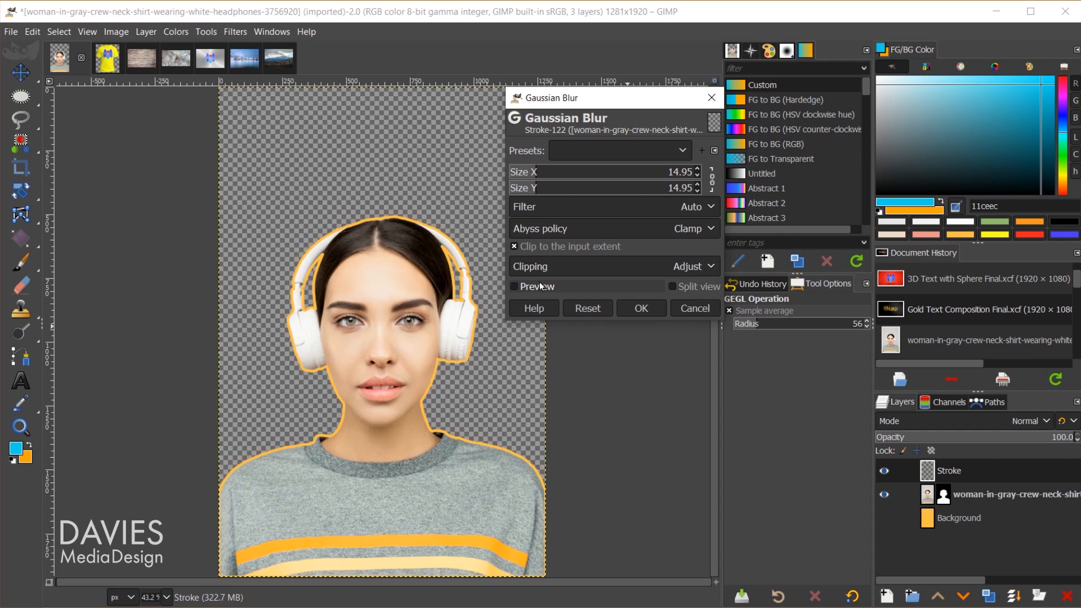
pyautogui.click(539, 282)
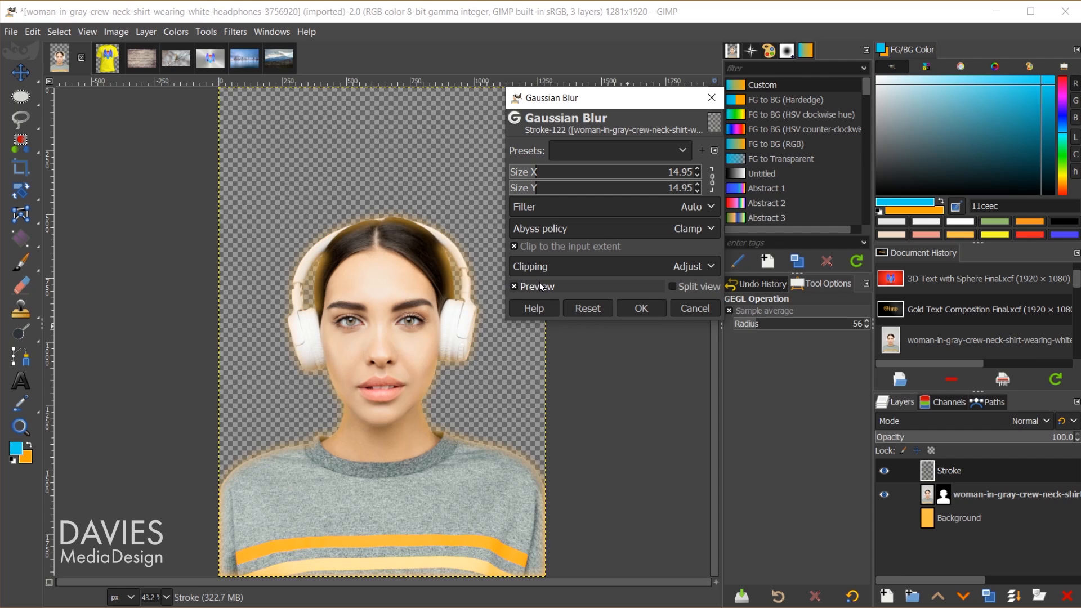
pyautogui.click(645, 307)
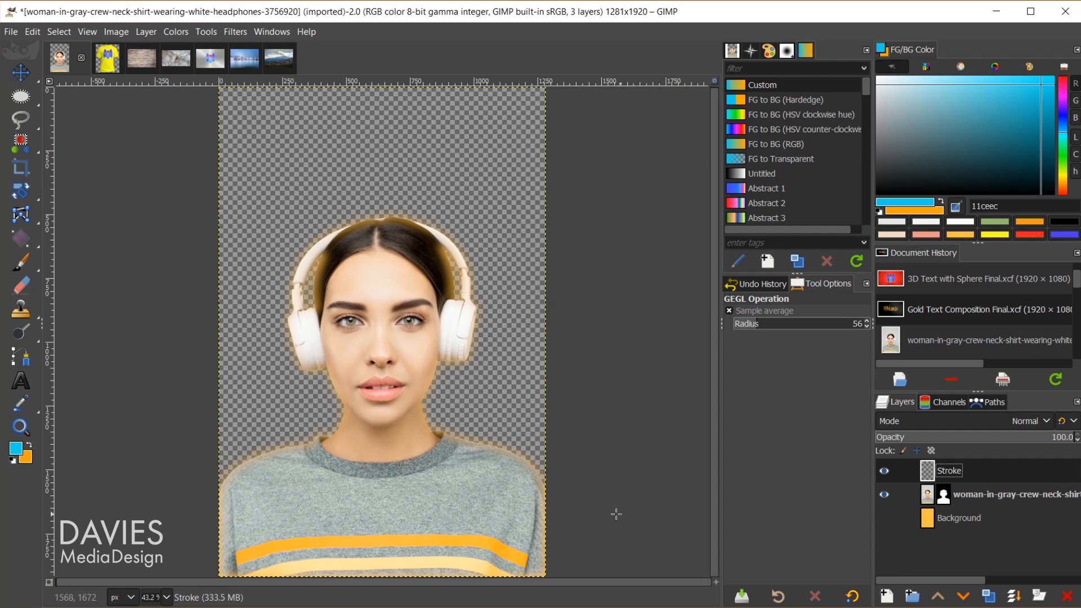
# - Hide the Stroke layer and show the Background layer
pyautogui.click(885, 471)
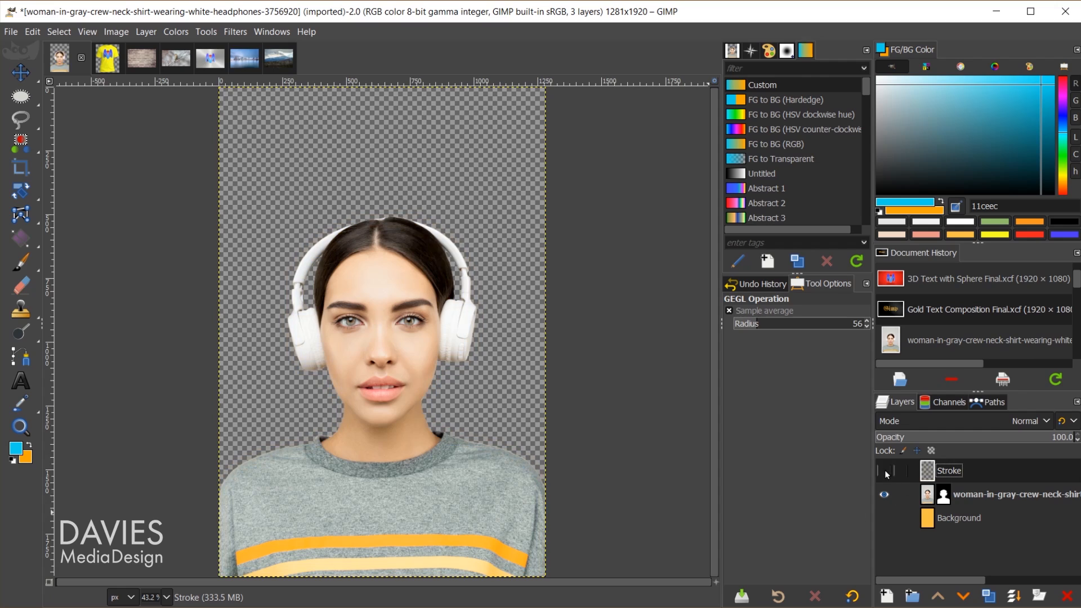
pyautogui.click(888, 515)
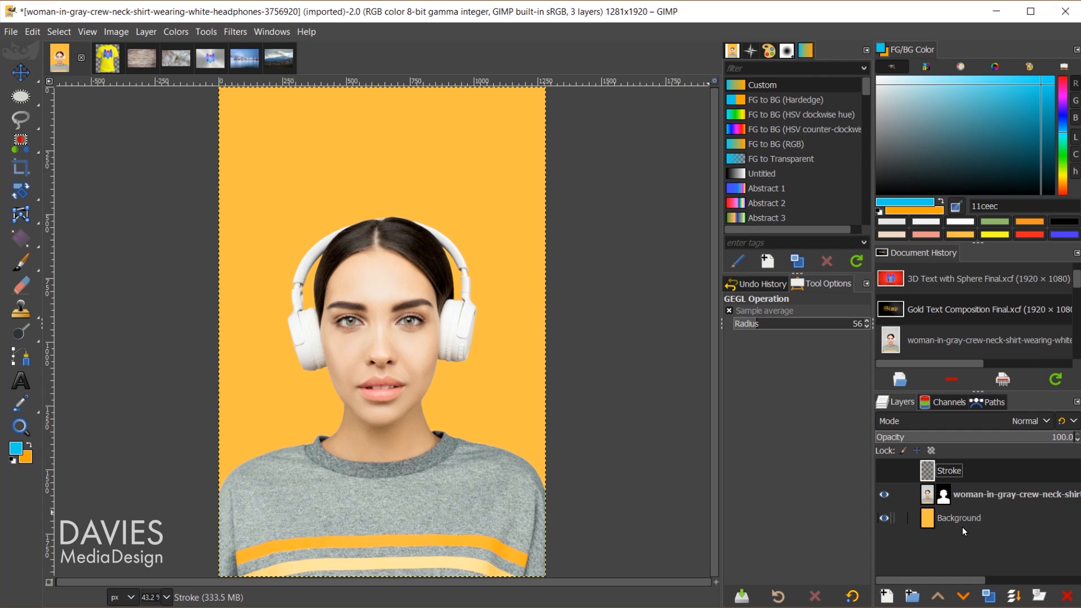
# - Disable the woman photo layer's mask to view the original backdrop and re-enable it
pyautogui.click(929, 499)
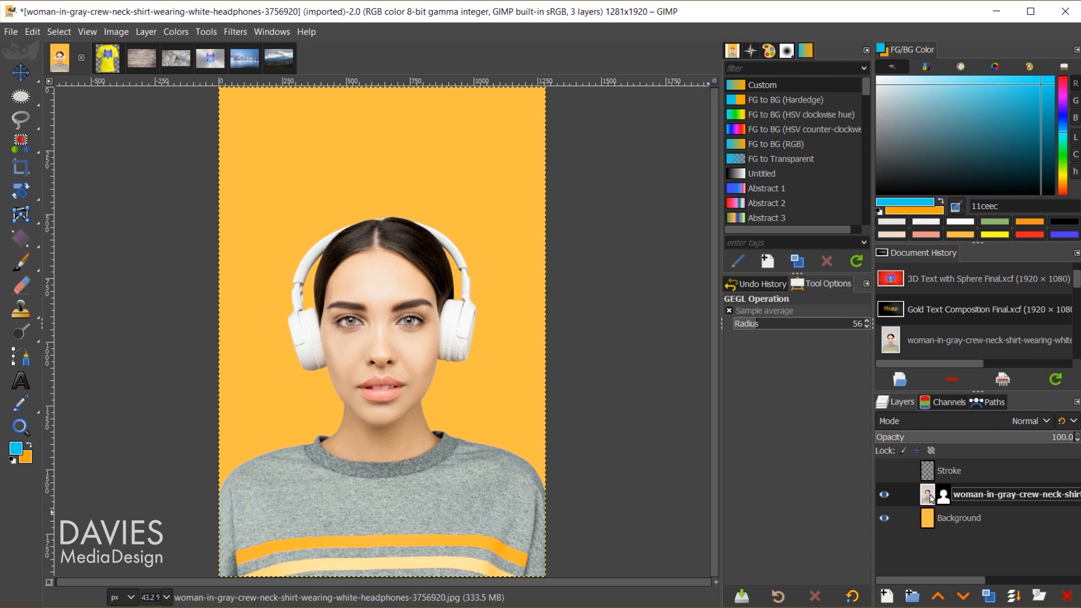
pyautogui.rightClick(931, 499)
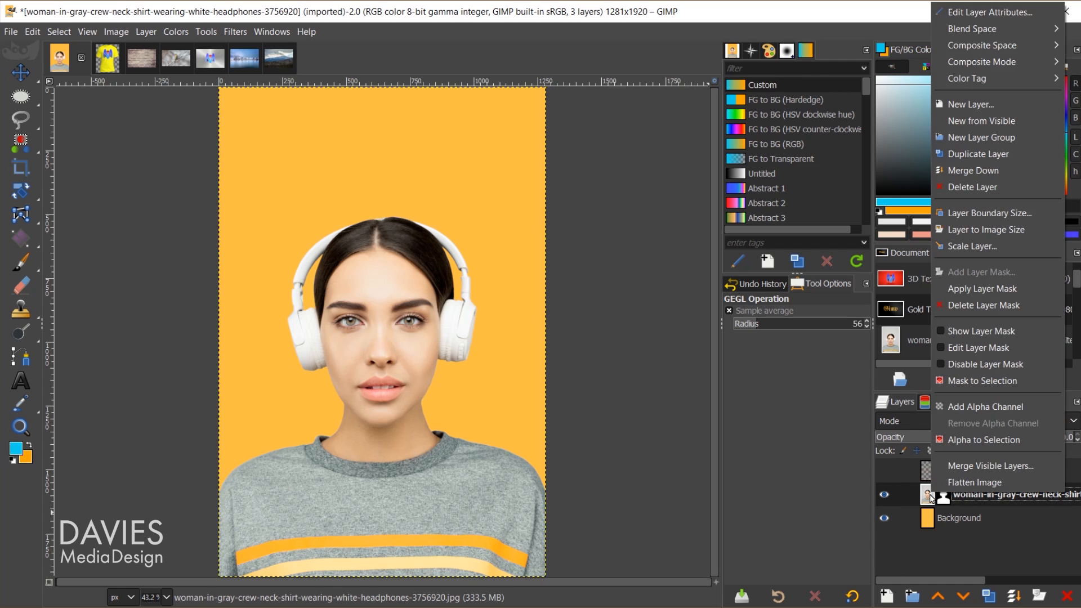
pyautogui.click(974, 364)
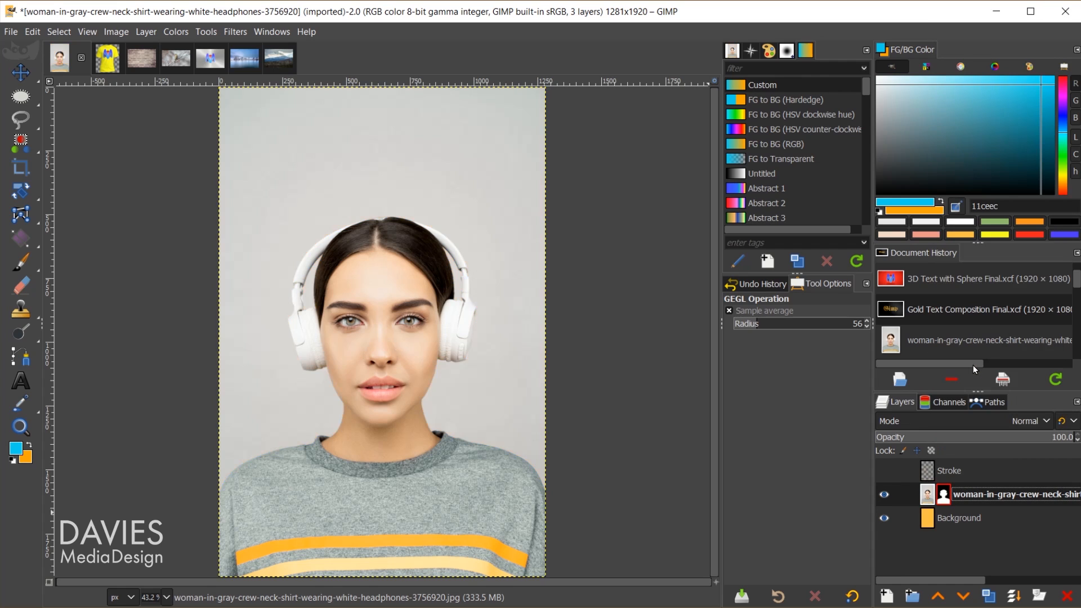
pyautogui.rightClick(932, 498)
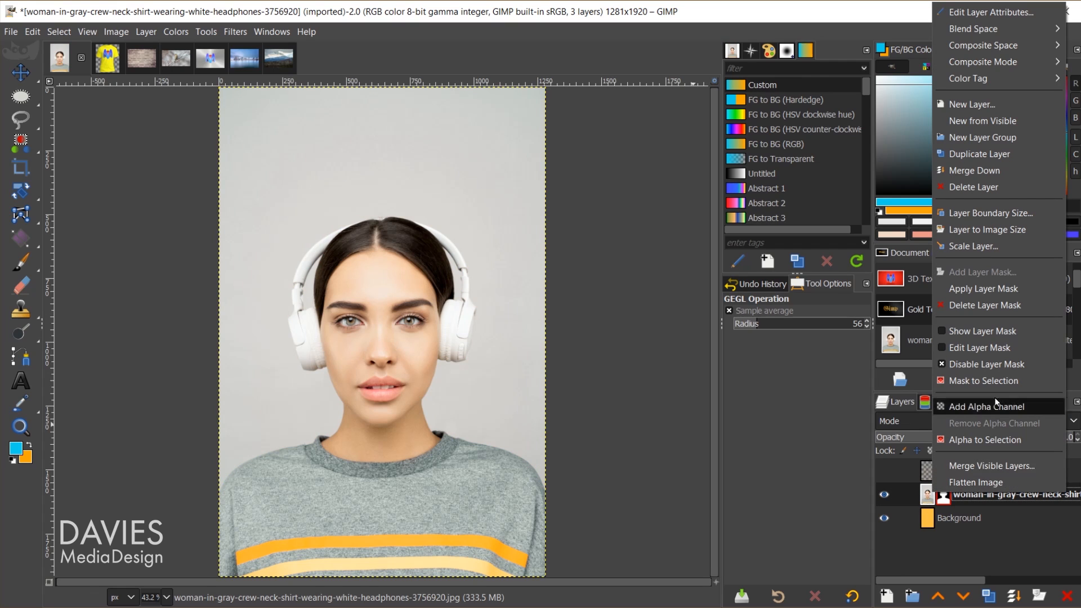
pyautogui.click(995, 367)
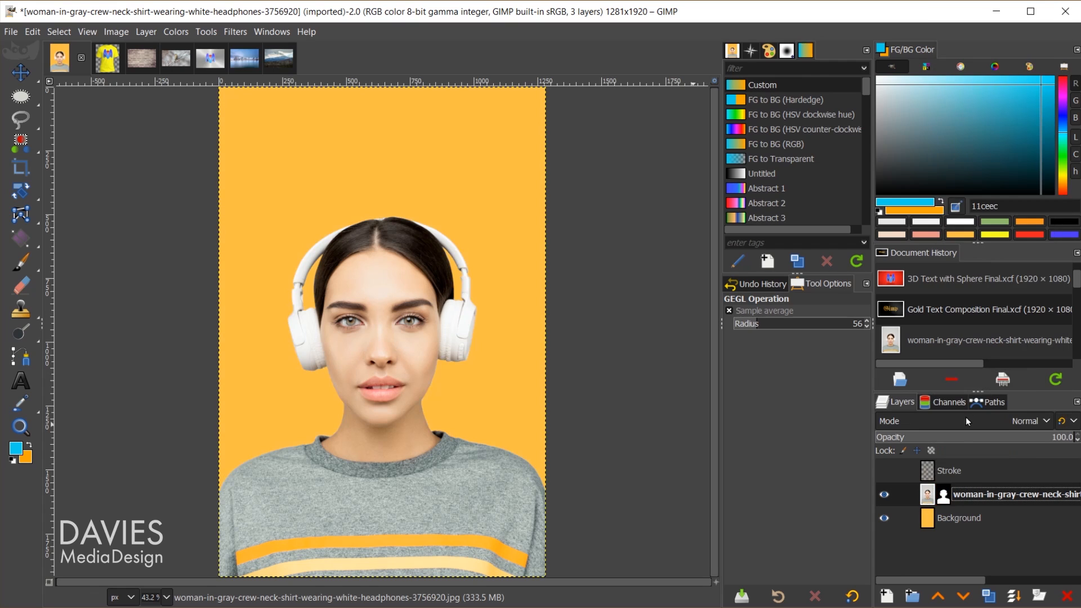
# - Apply a Gaussian Blur to the woman photo's layer mask with Size X and Size Y at 7.59
pyautogui.click(944, 497)
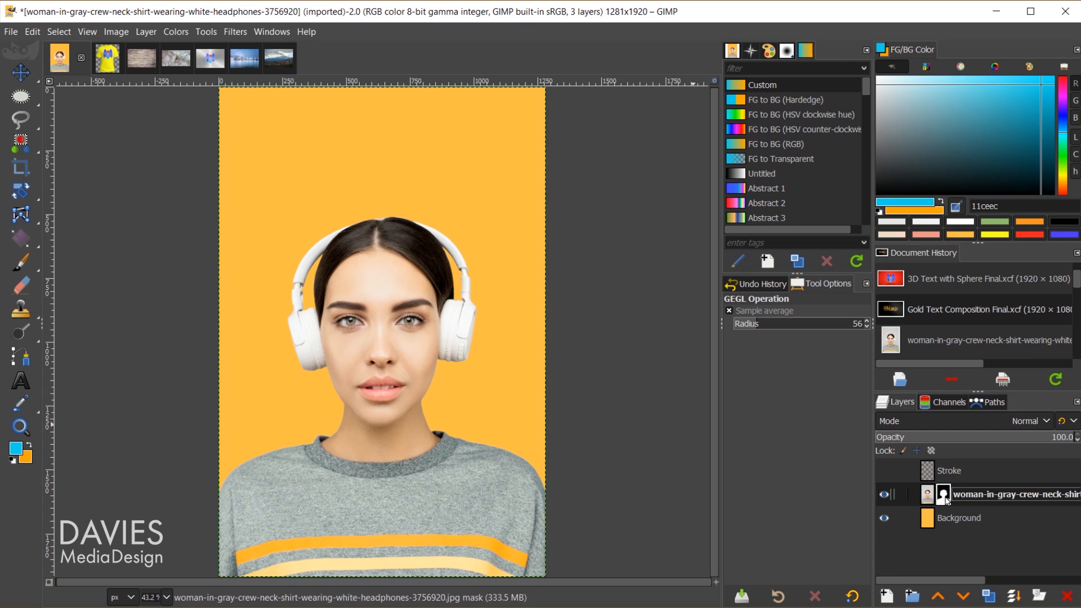
pyautogui.scroll(6, 439, 406)
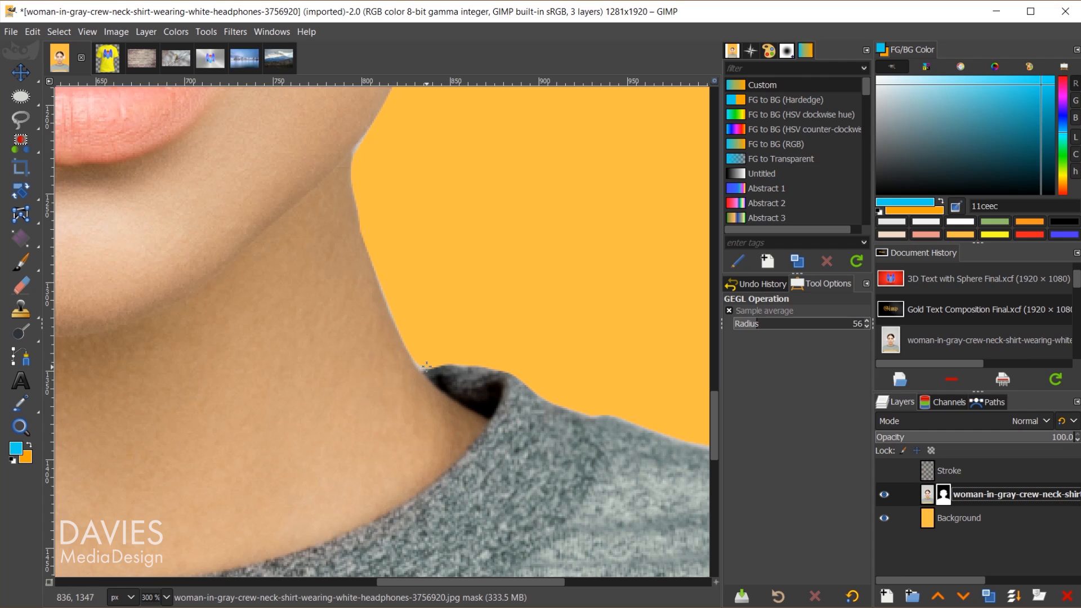
pyautogui.press('1')
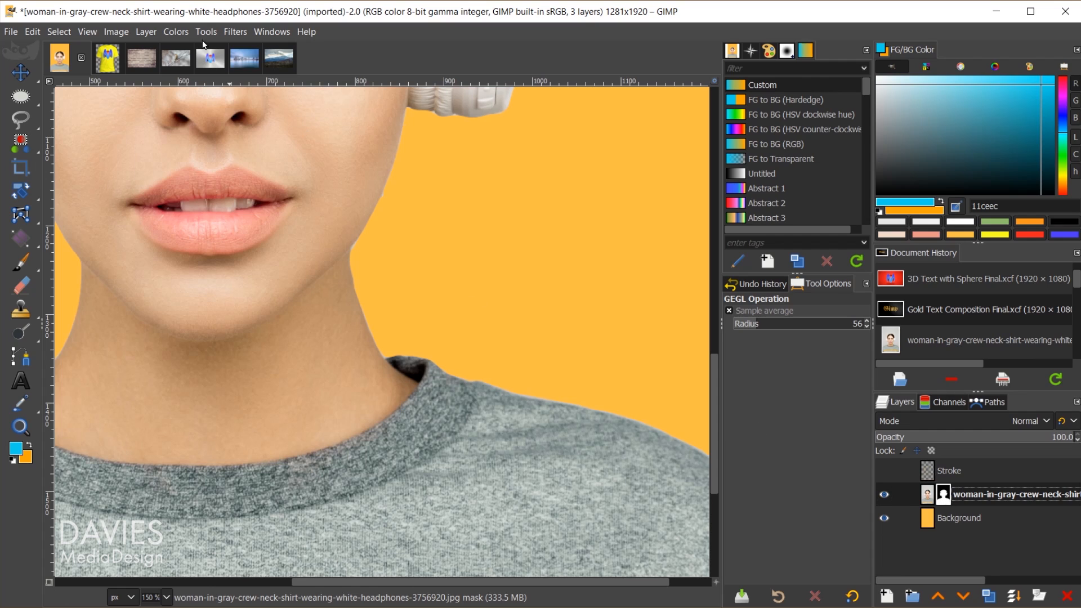
pyautogui.click(236, 33)
pyautogui.moveTo(252, 125)
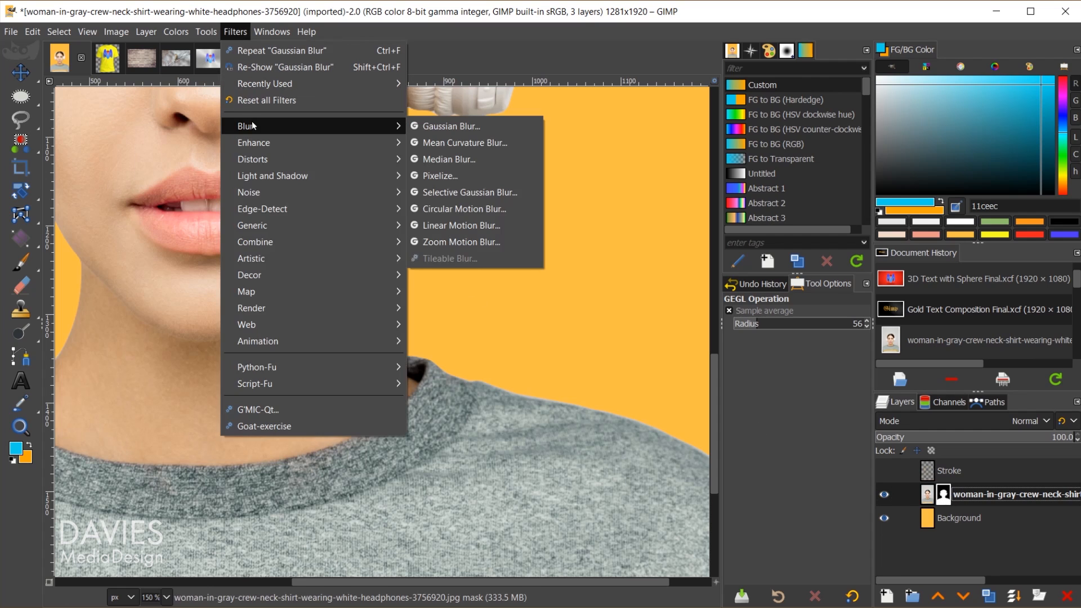
pyautogui.click(430, 127)
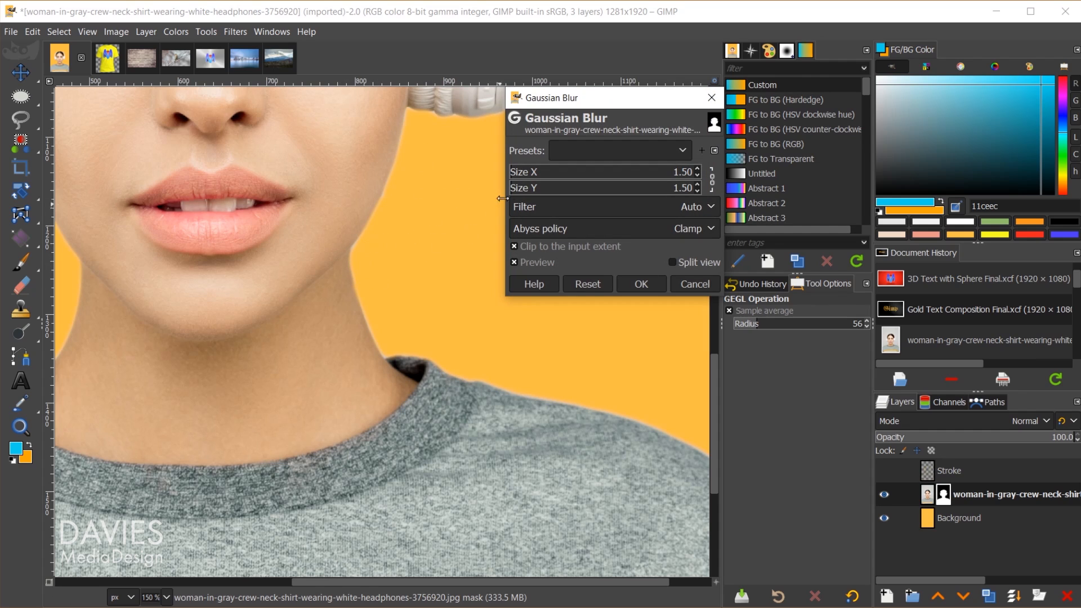
pyautogui.moveTo(512, 174)
pyautogui.mouseDown()
pyautogui.moveTo(663, 173)
pyautogui.moveTo(522, 170)
pyautogui.mouseUp()
pyautogui.scroll(-3, 371, 454)
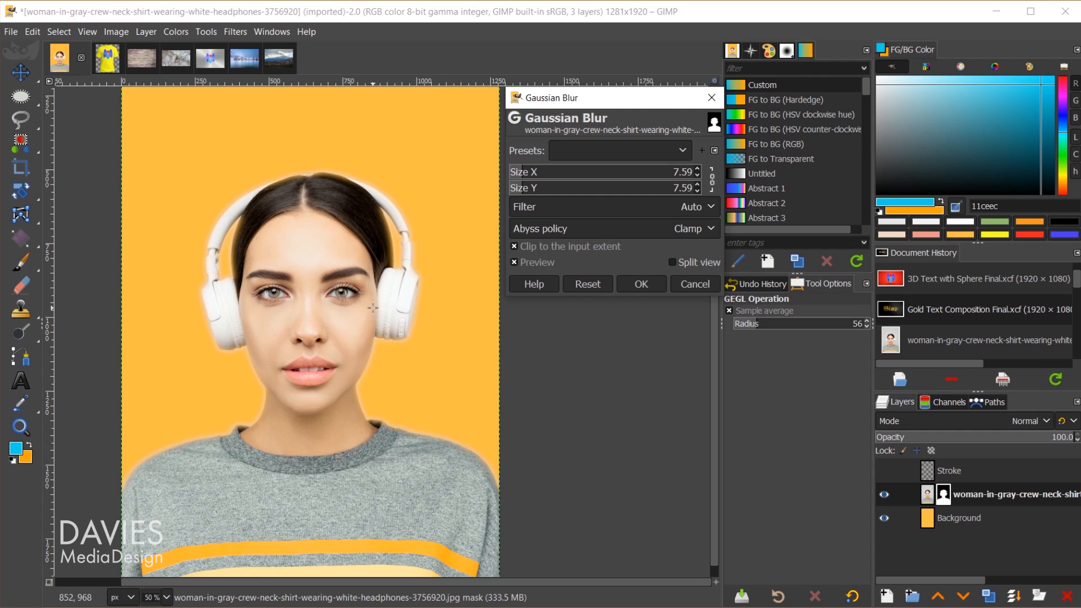
pyautogui.click(650, 288)
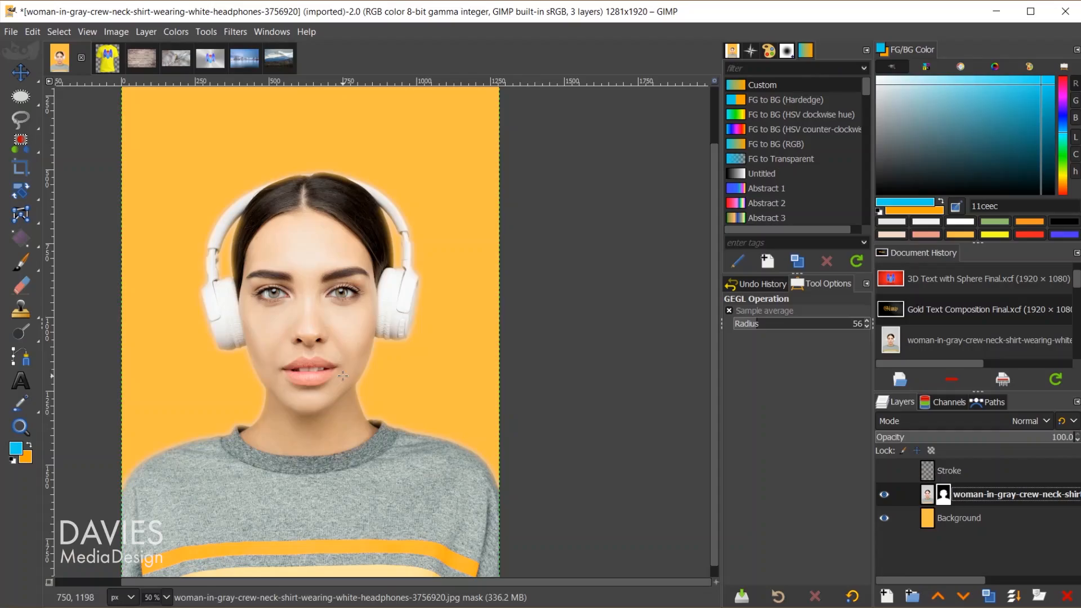
# - In the bird photo IMG_5317, duplicate the image layer and set the copy's blend mode to Soft light
pyautogui.click(175, 61)
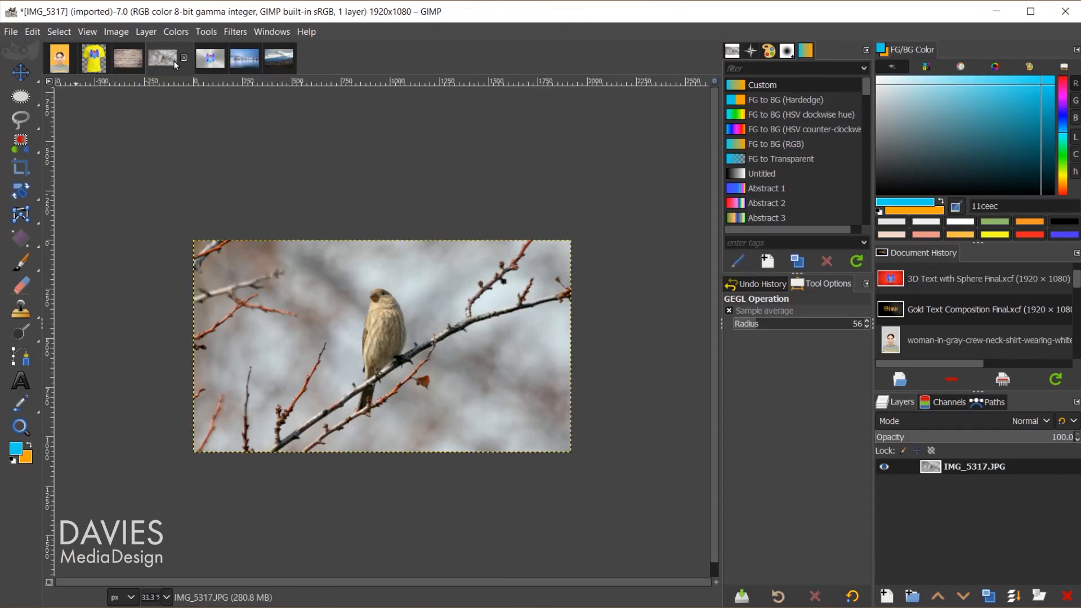
pyautogui.keyDown('ctrl'); pyautogui.scroll(1, 401, 386); pyautogui.keyUp('ctrl')
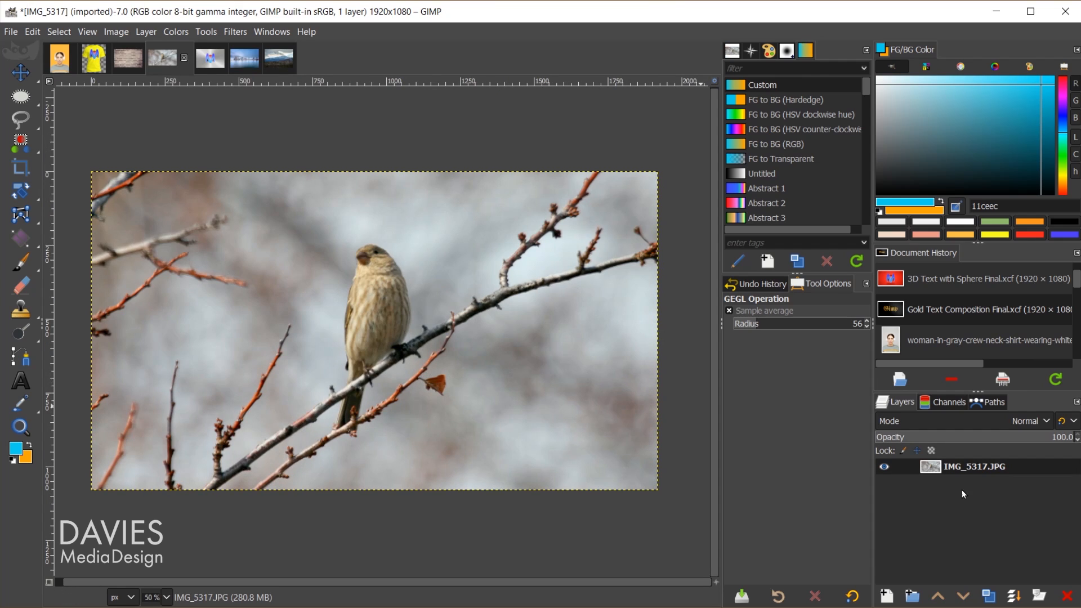
pyautogui.click(990, 596)
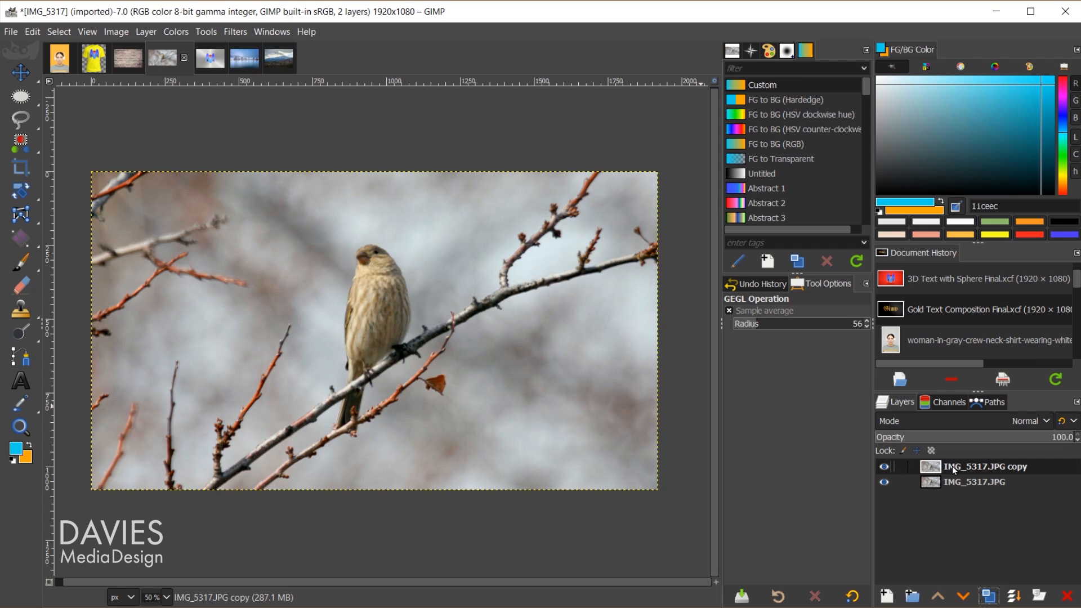
pyautogui.click(977, 421)
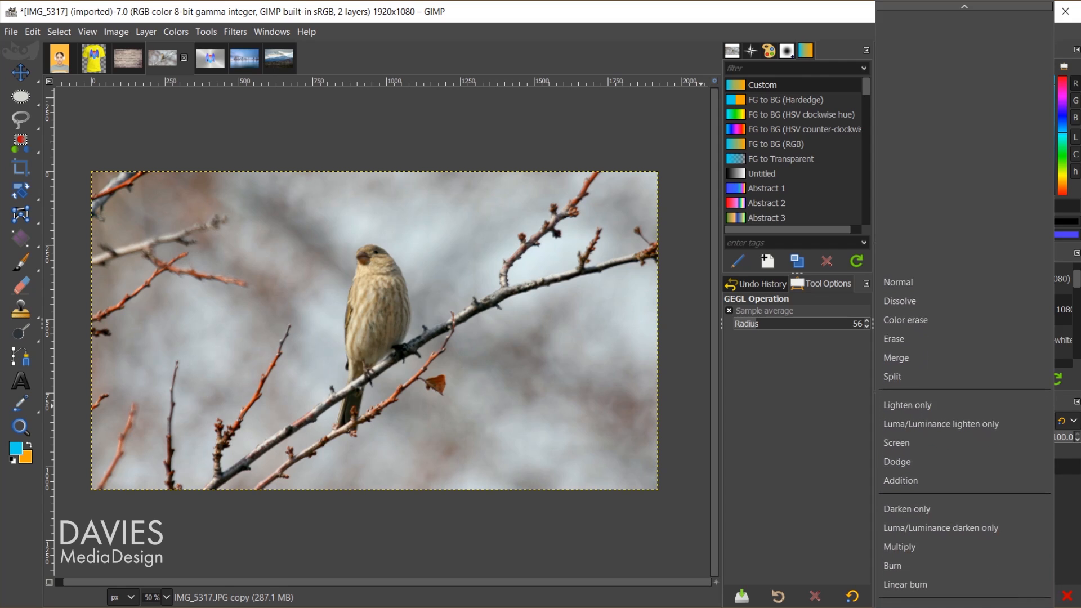
pyautogui.click(959, 562)
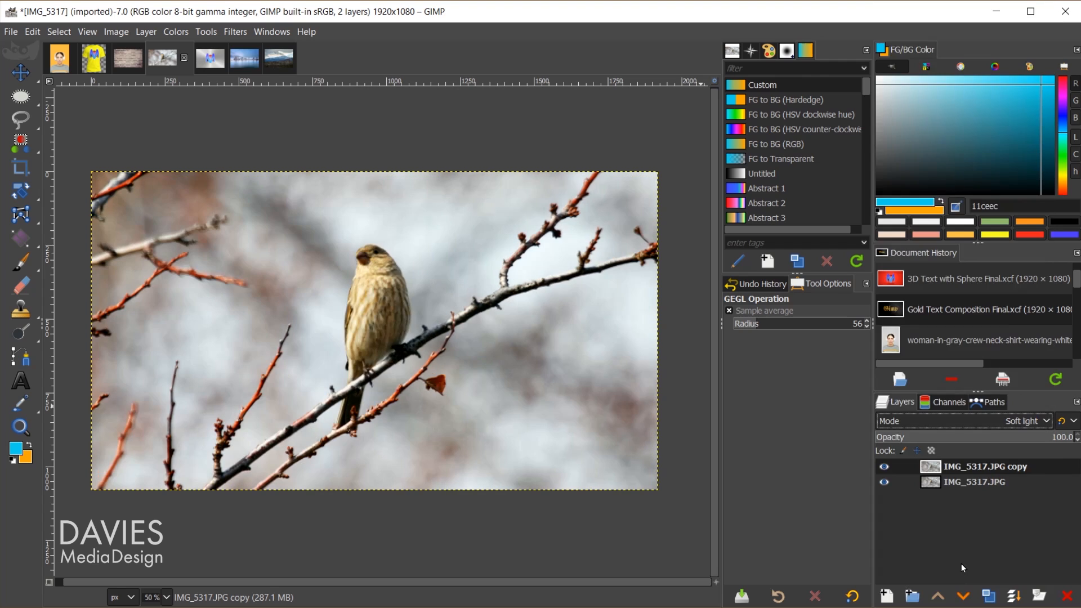
# - Rename the duplicated bird layer as Sharpening
pyautogui.doubleClick(960, 469)
pyautogui.write('Shar')
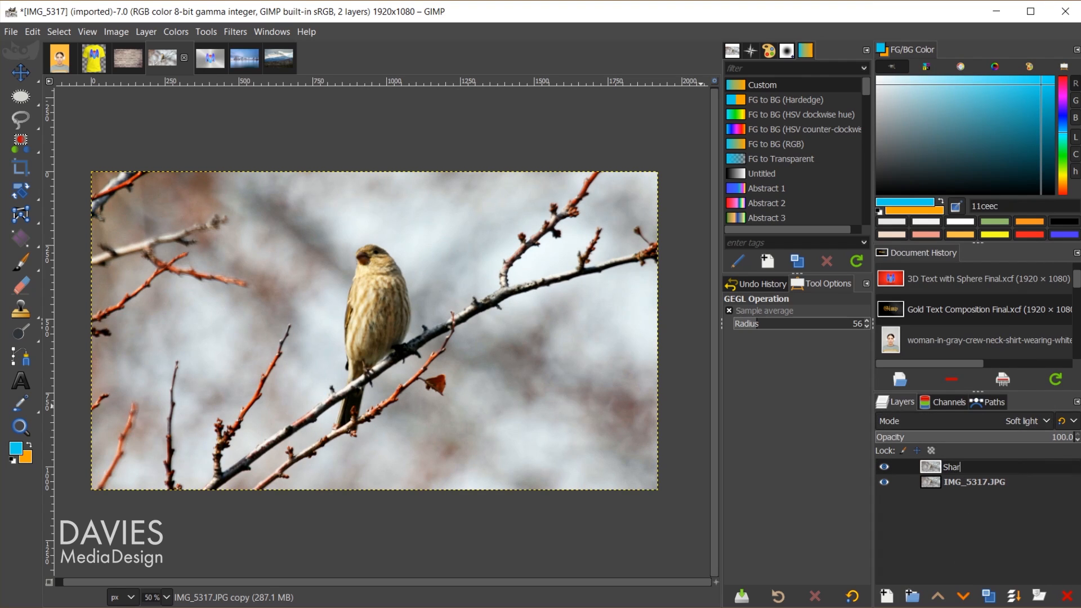
pyautogui.write('pening')
pyautogui.press('Return')
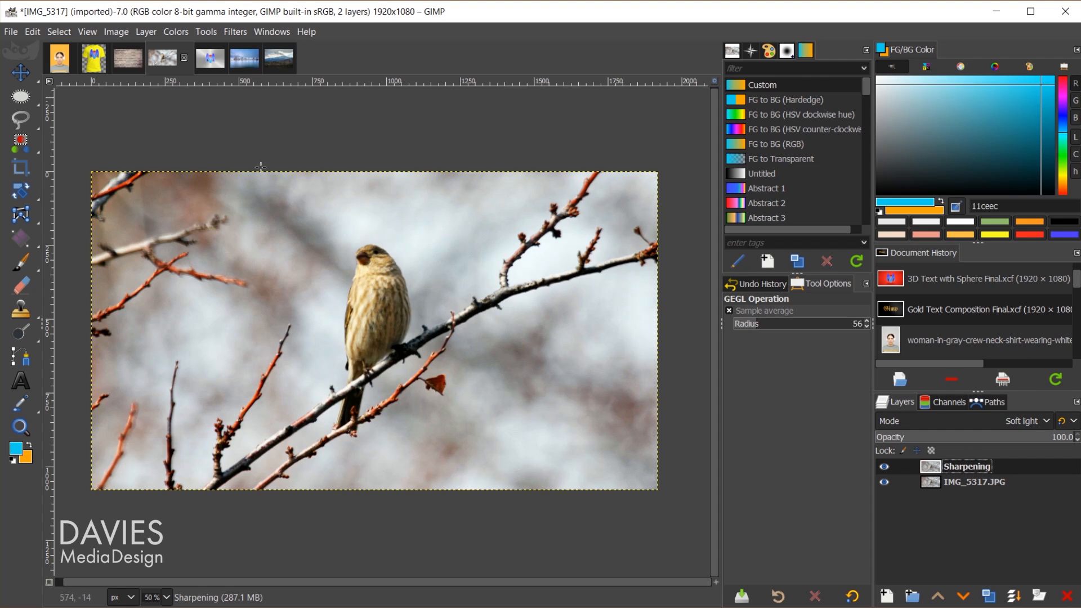
# - Start the High Pass filter on the Sharpening layer and set the layer's blend mode to Normal to expose the filter preview
pyautogui.click(235, 32)
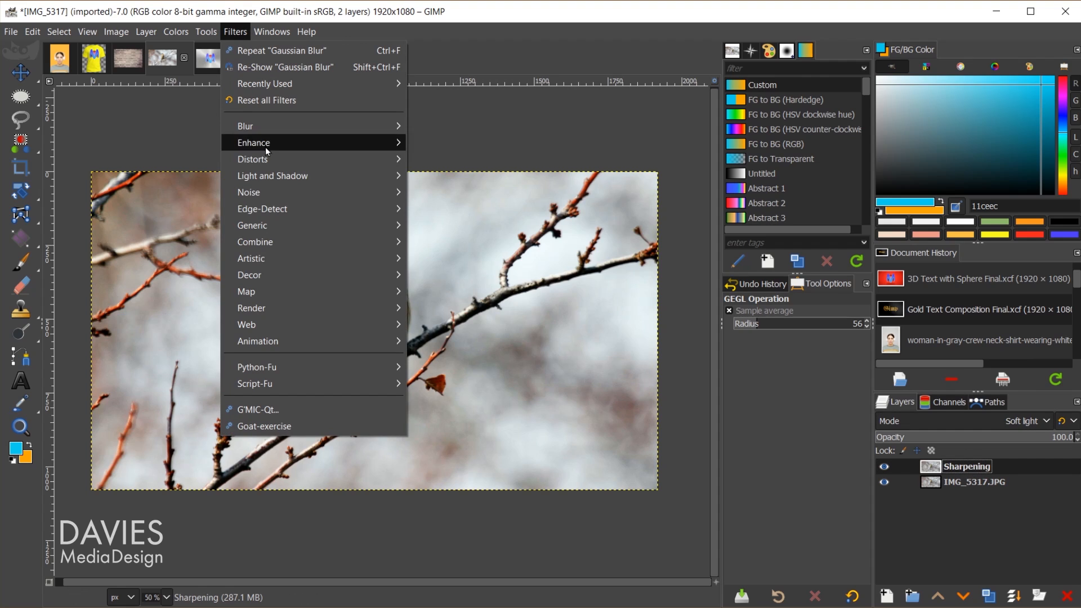
pyautogui.moveTo(268, 143)
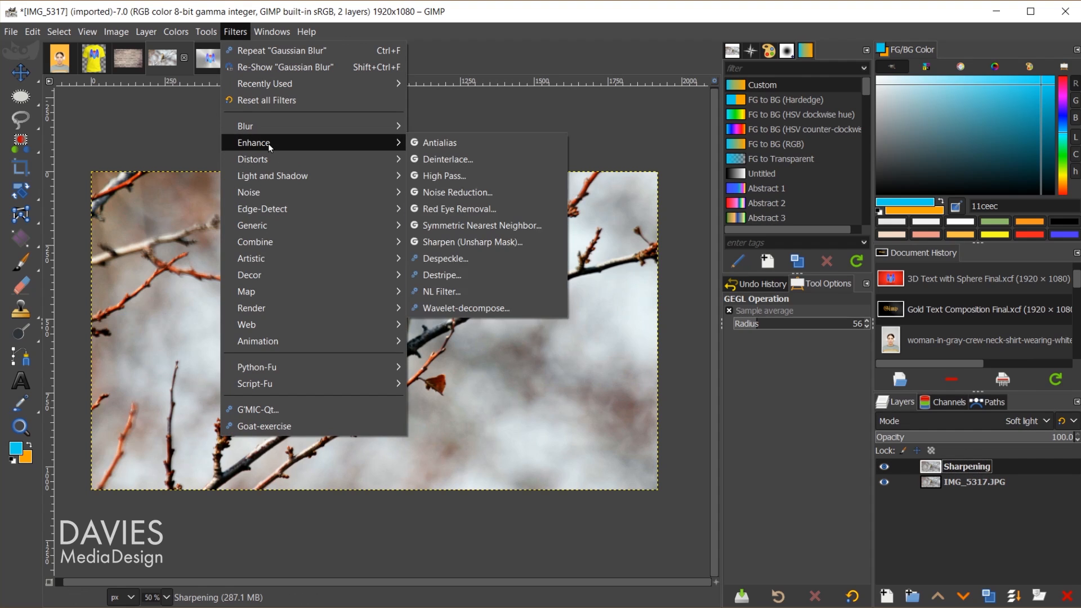
pyautogui.click(442, 174)
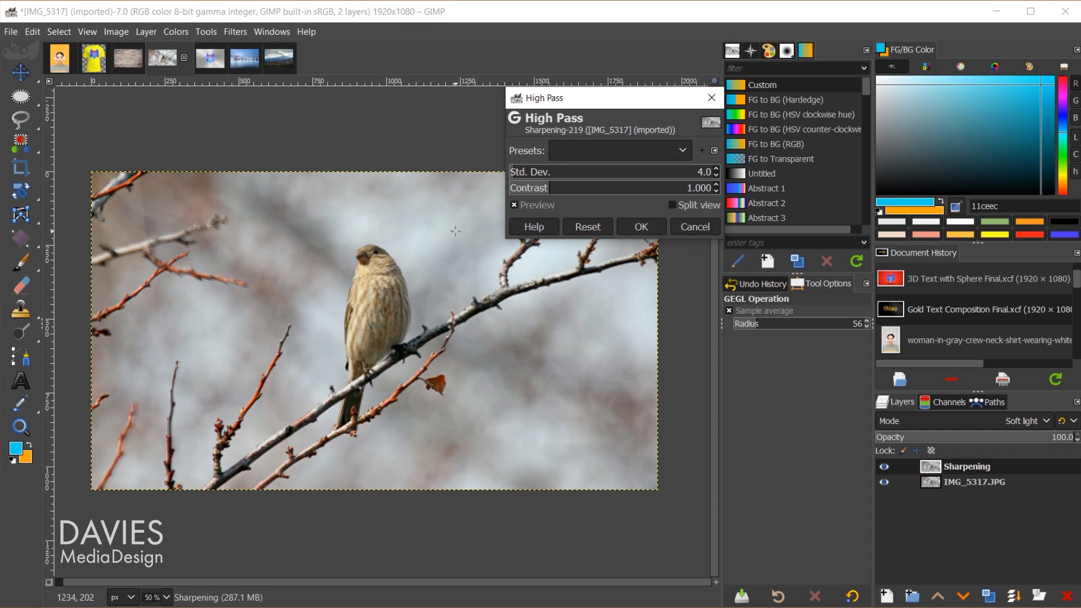
pyautogui.press('1')
pyautogui.scroll(1, 388, 263)
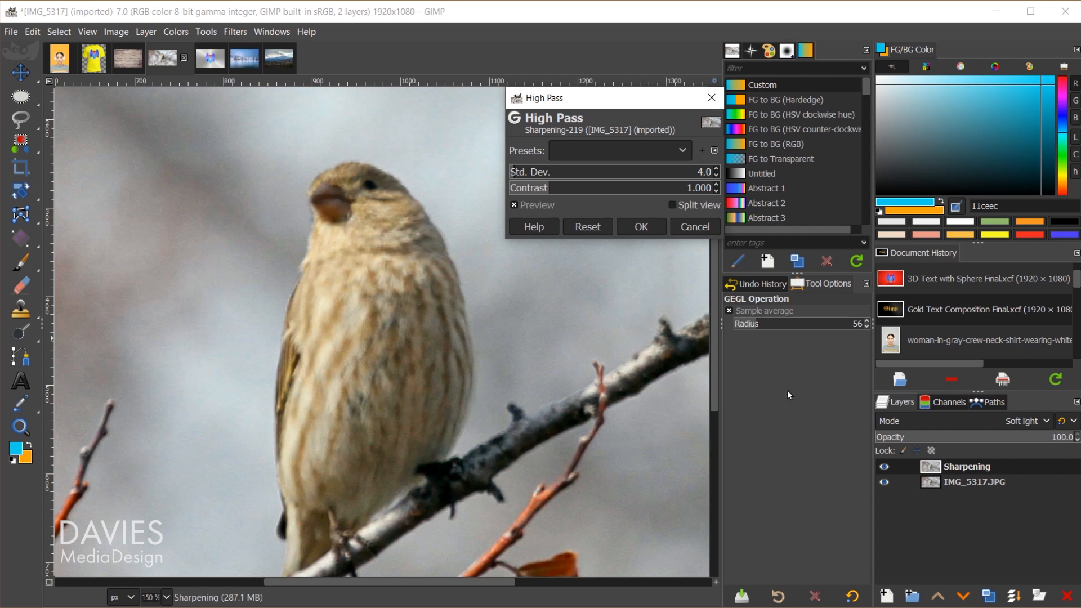
pyautogui.click(994, 415)
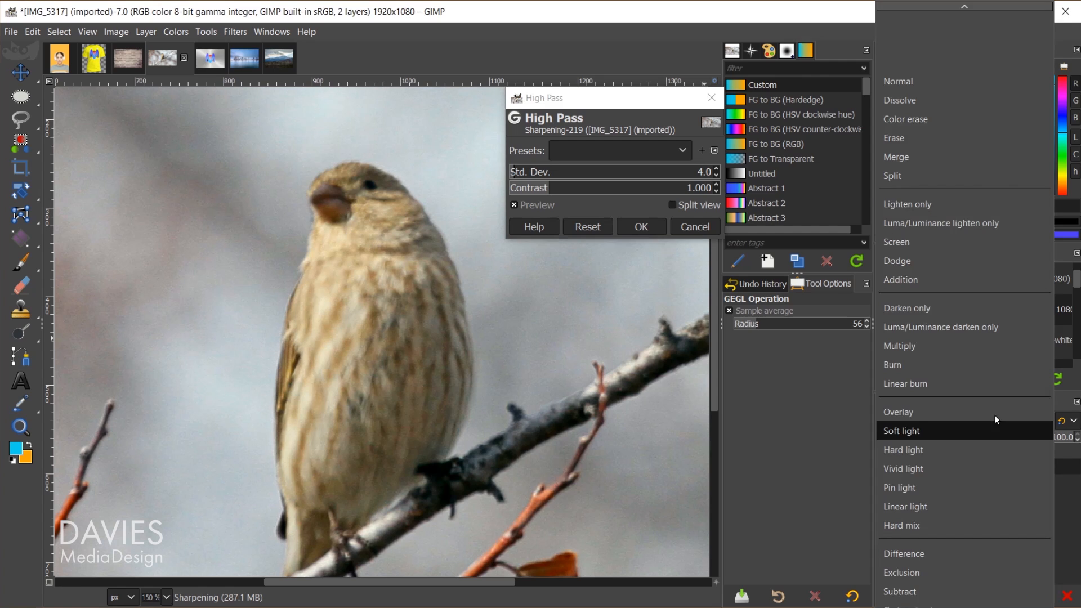
pyautogui.click(962, 78)
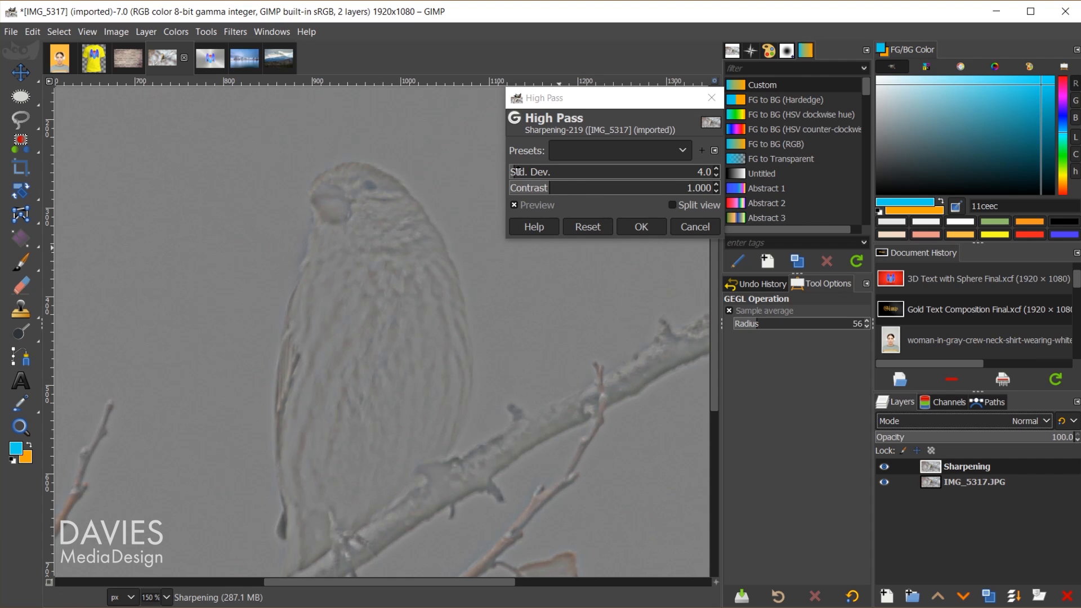
# - Set the High Pass filter's Std. Dev. to 1.8 and Contrast to 1.846
pyautogui.moveTo(517, 171); pyautogui.dragTo(530, 171)
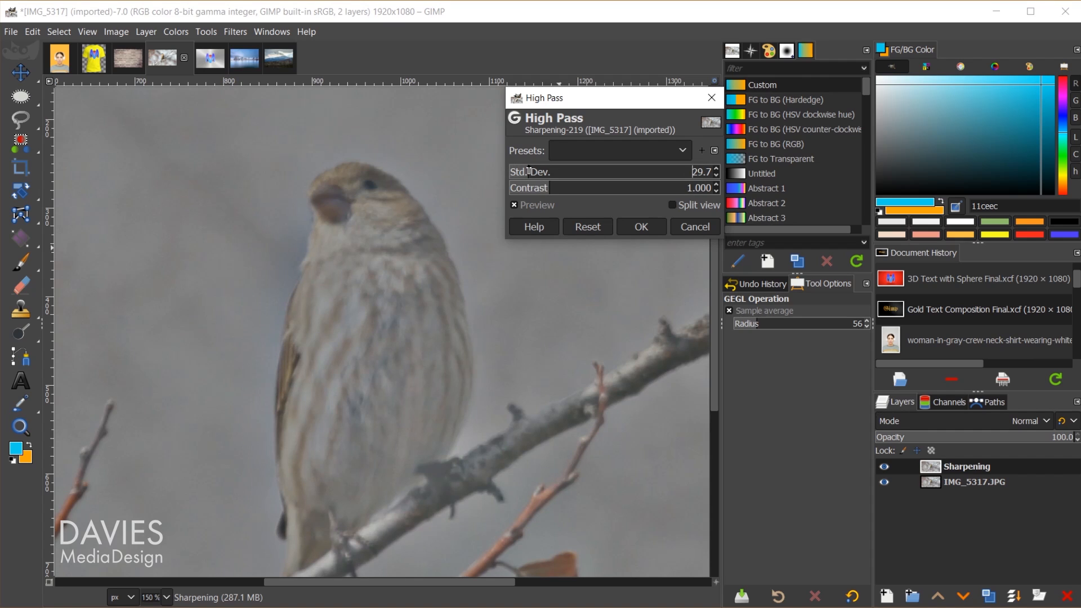
pyautogui.moveTo(530, 170); pyautogui.dragTo(514, 170)
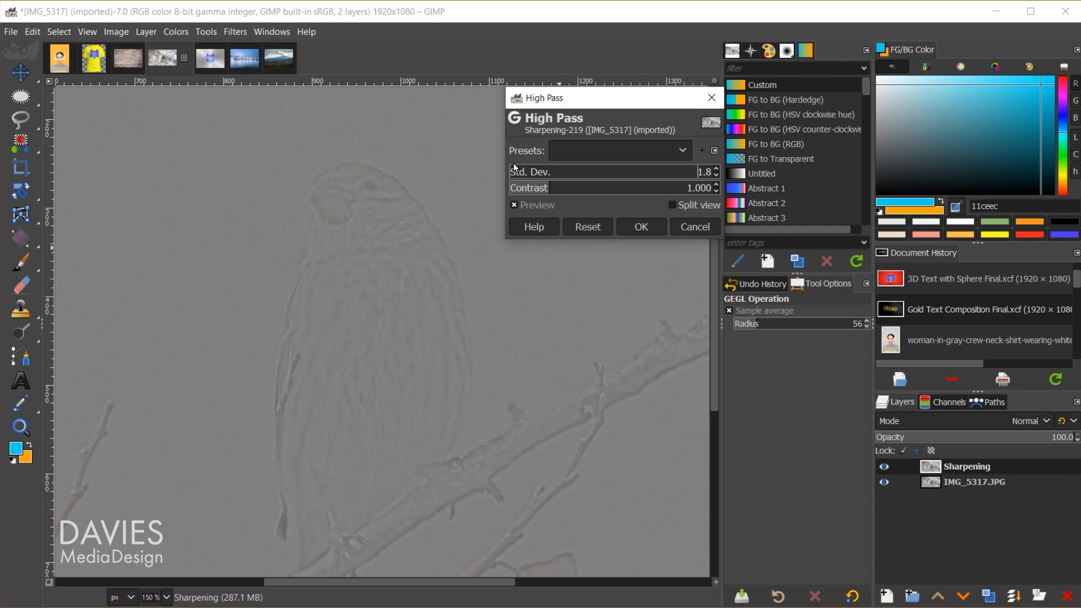
pyautogui.moveTo(551, 186); pyautogui.dragTo(578, 181)
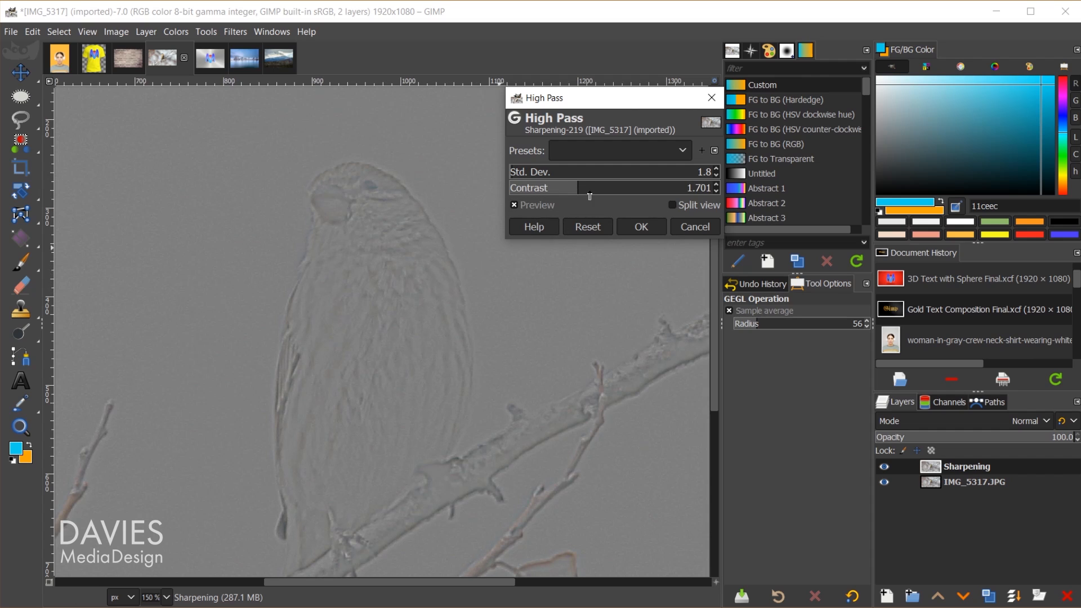
pyautogui.moveTo(567, 190)
pyautogui.mouseDown()
pyautogui.moveTo(529, 190)
pyautogui.moveTo(596, 181)
pyautogui.moveTo(584, 181)
pyautogui.mouseUp()
# - Set the Sharpening layer's blend mode to Soft light, and hide and reshow the layer to compare the effect
pyautogui.click(975, 422)
pyautogui.scroll(-3, 966, 507)
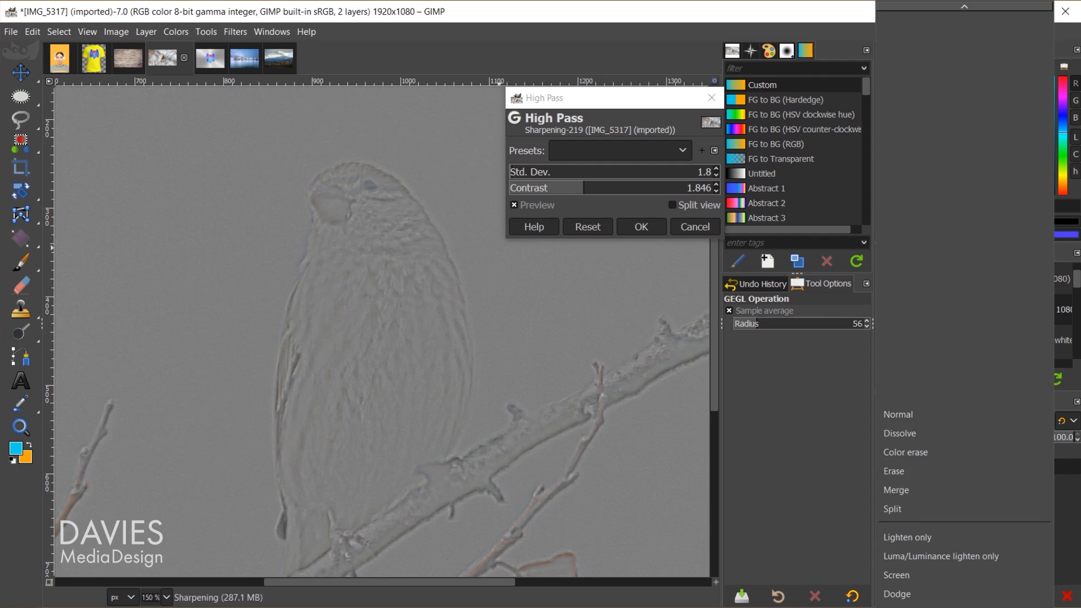
pyautogui.click(944, 558)
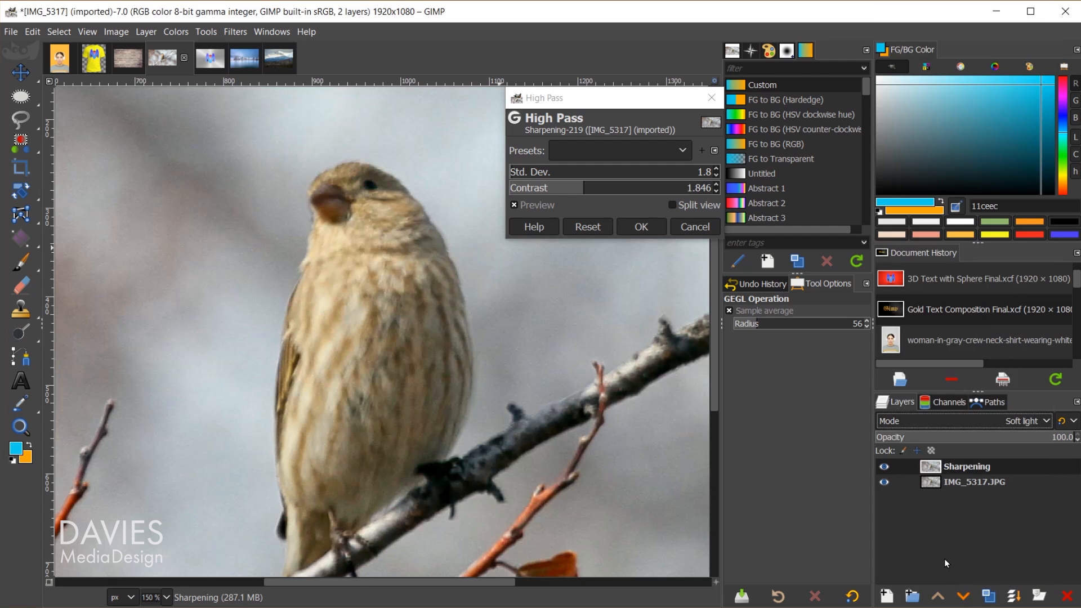
pyautogui.click(884, 468)
pyautogui.click(885, 468)
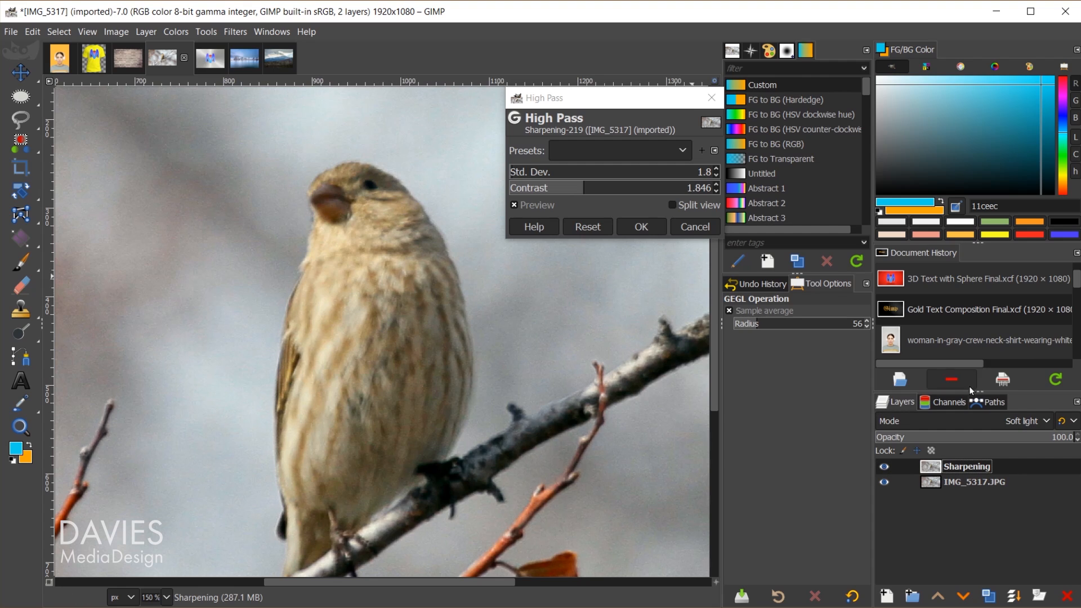
# - Change the Sharpening layer's blend mode to Hard light and toggle the layer's visibility to compare the result
pyautogui.scroll(-1, 974, 417)
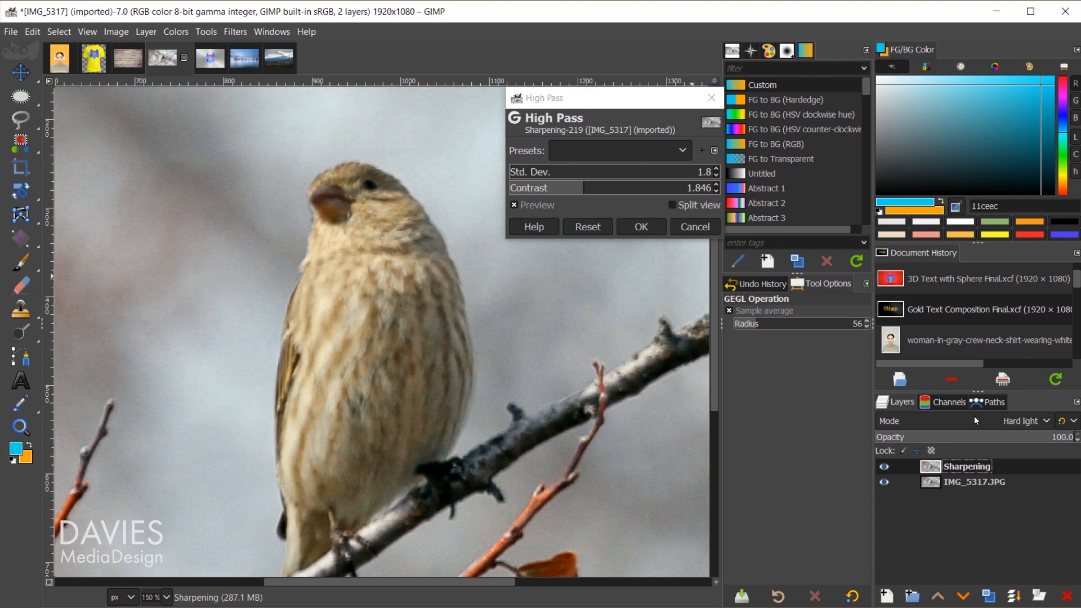
pyautogui.click(889, 467)
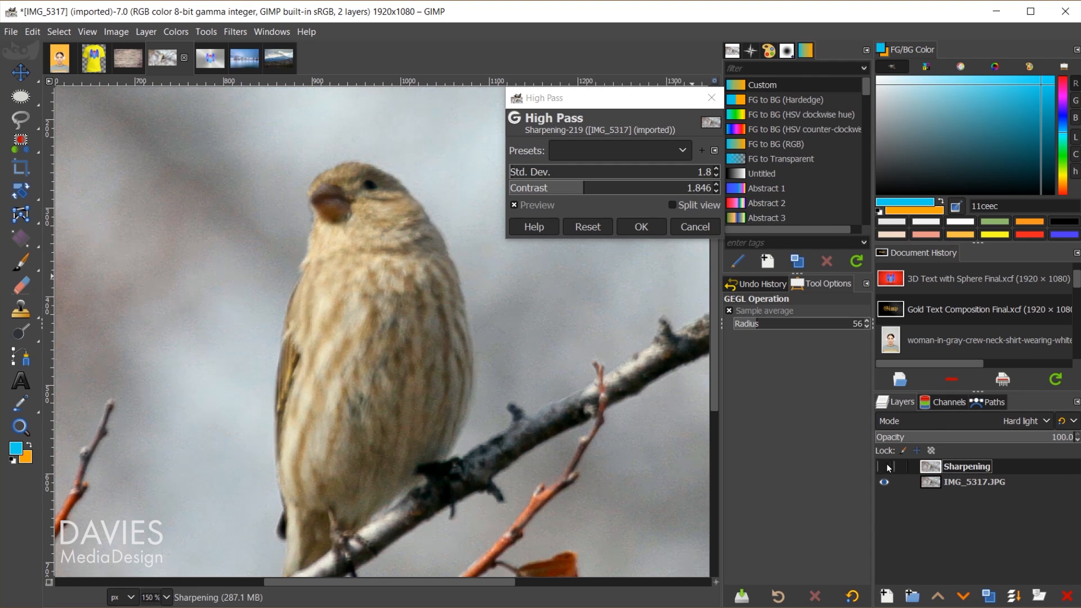
pyautogui.click(888, 467)
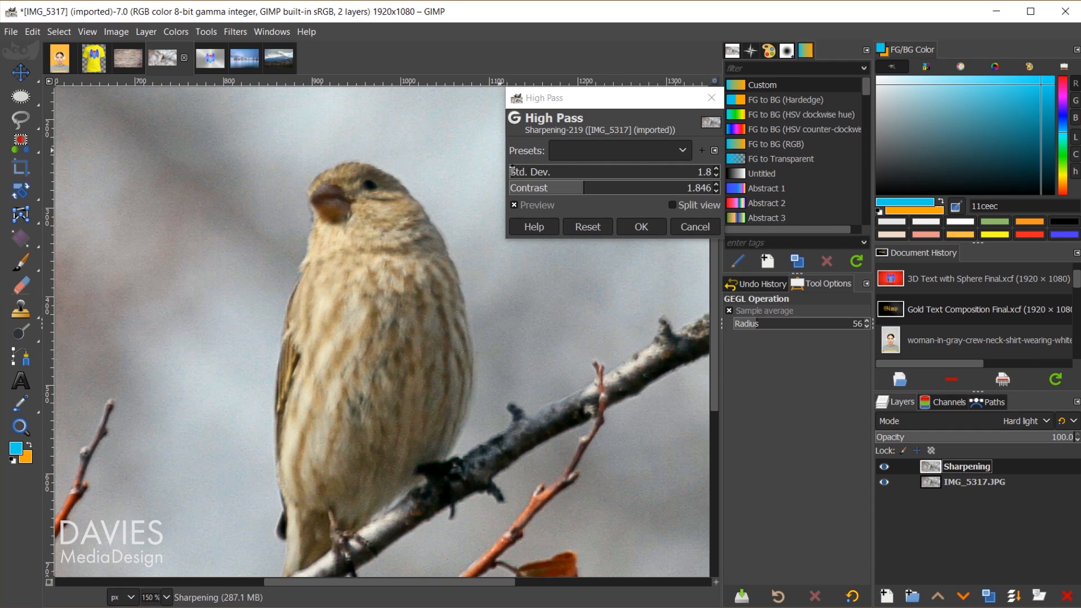
# - Raise the High Pass Std. Dev. to 3.5 and apply the filter to the Sharpening layer
pyautogui.scroll(17, 513, 172)
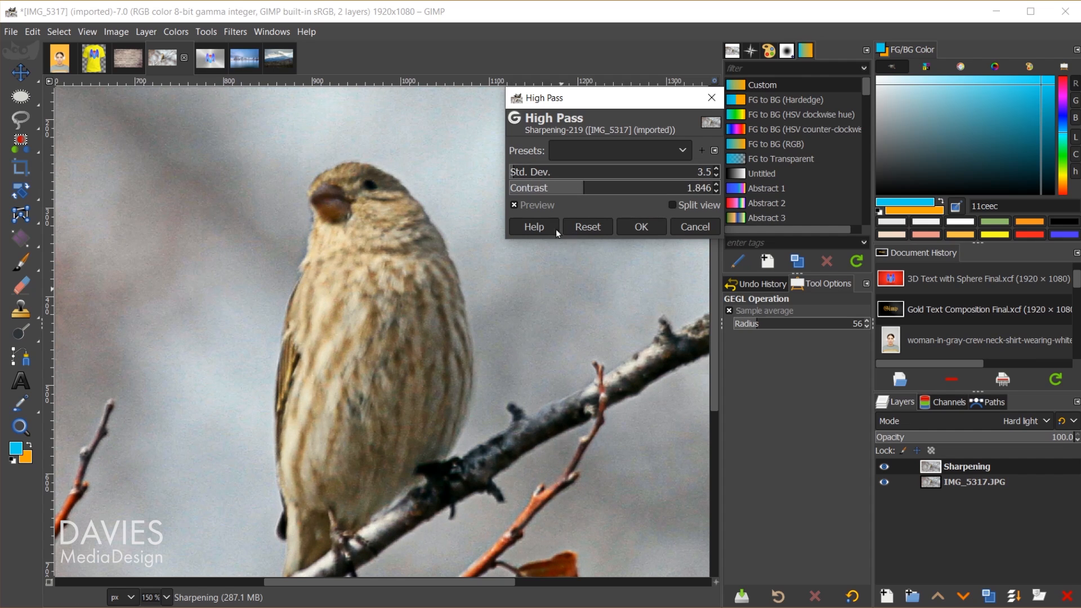
pyautogui.click(648, 227)
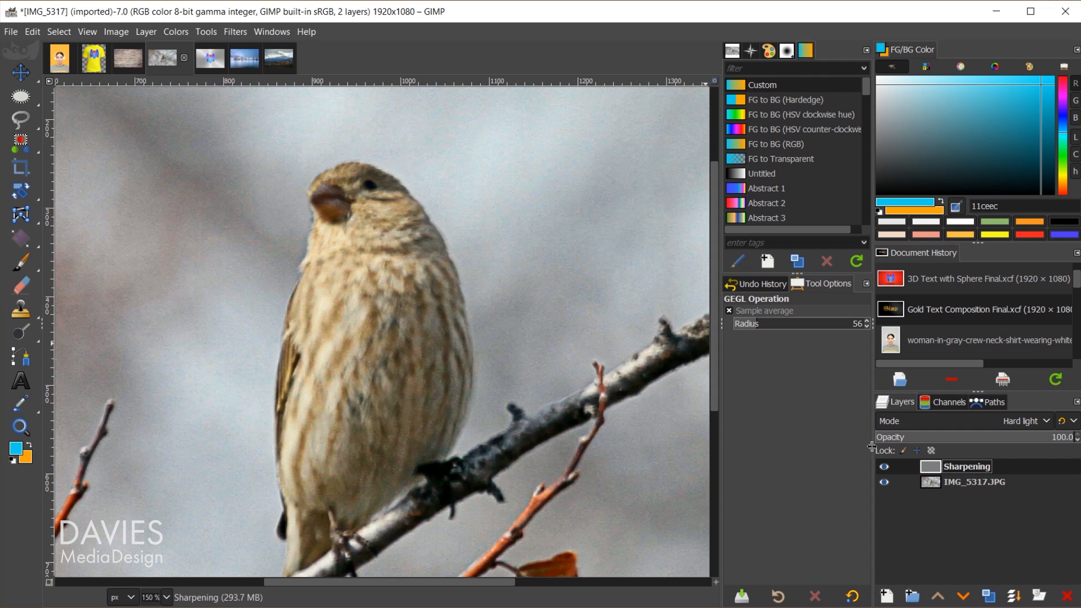
# - Compare the bird photo without and with the Sharpening layer, and delete that layer
pyautogui.click(888, 466)
pyautogui.click(889, 467)
pyautogui.click(1067, 596)
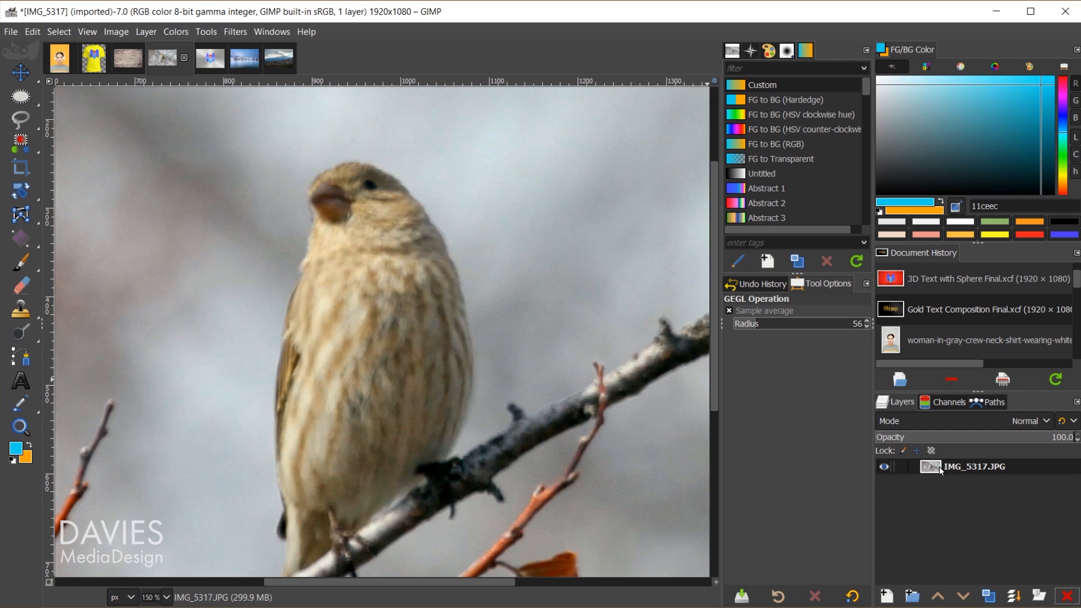
# - Duplicate the IMG_5317.JPG layer and rename the copy as Unsharp Mask
pyautogui.click(989, 595)
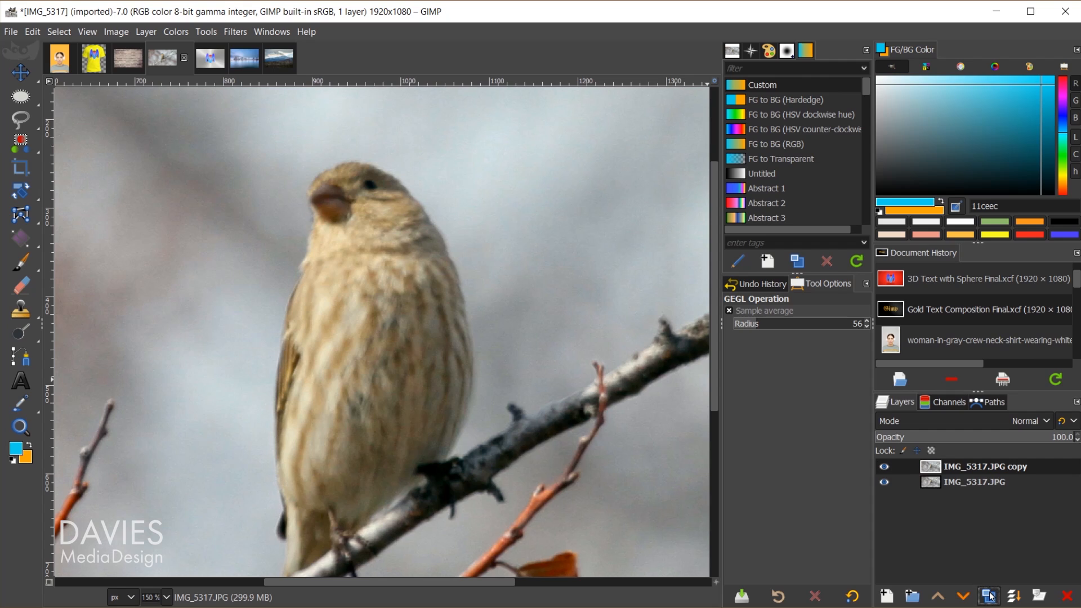
pyautogui.doubleClick(976, 472)
pyautogui.write('Unsharp Mask')
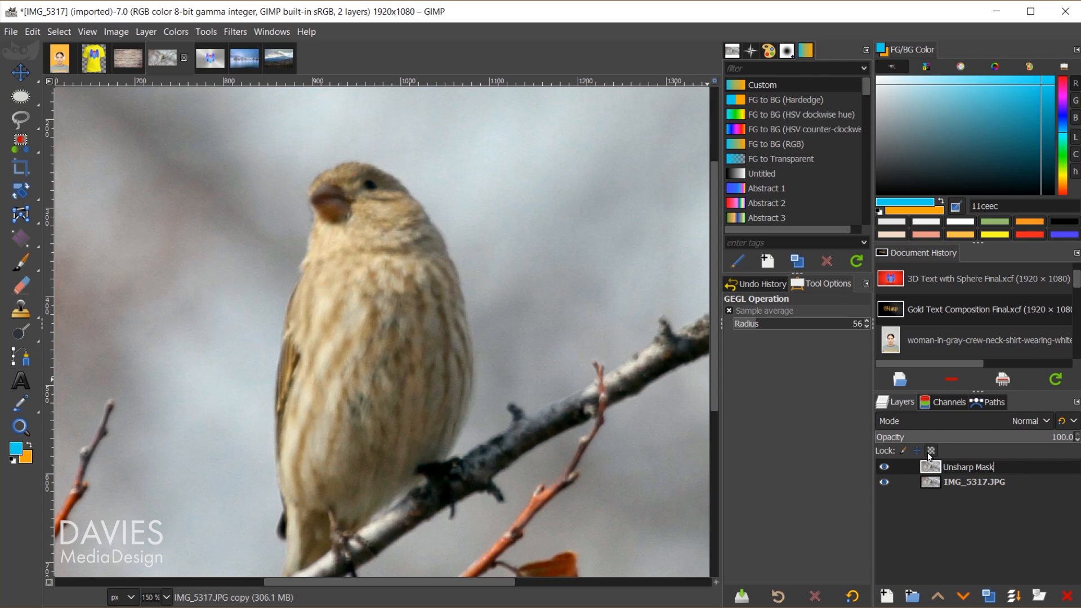
pyautogui.press('Return')
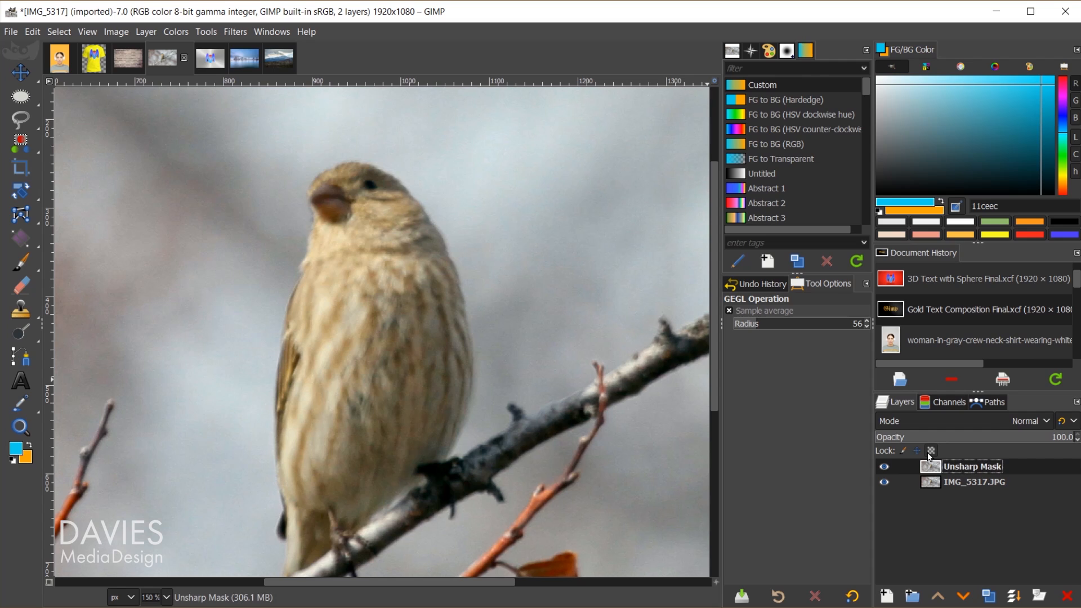
# - Start the Sharpen (Unsharp Mask) filter on the Unsharp Mask layer with Radius 2.814 and Amount 1.104
pyautogui.click(235, 32)
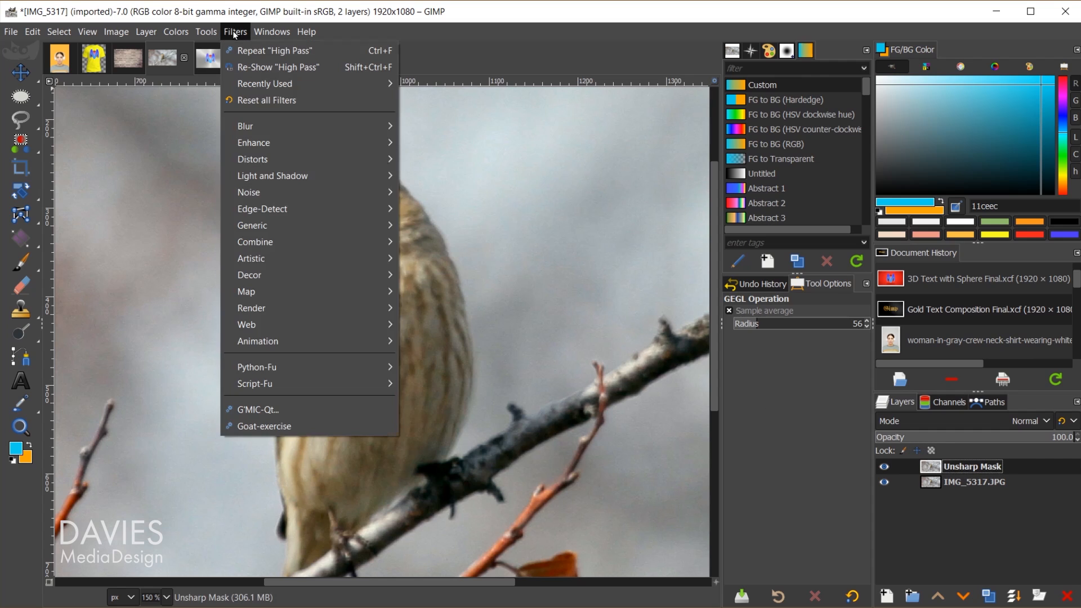
pyautogui.moveTo(279, 145)
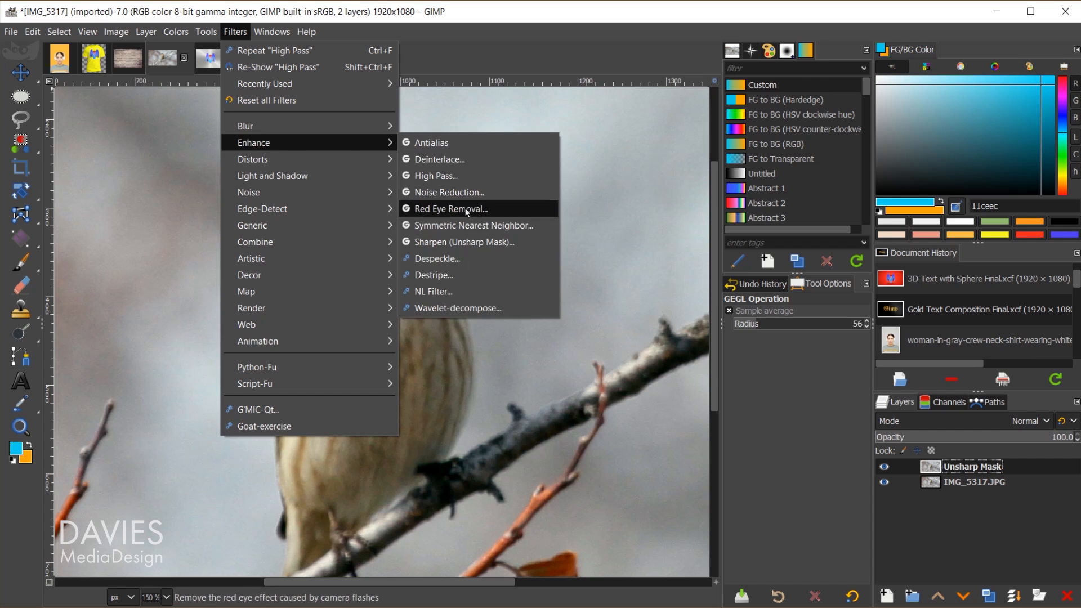
pyautogui.click(461, 242)
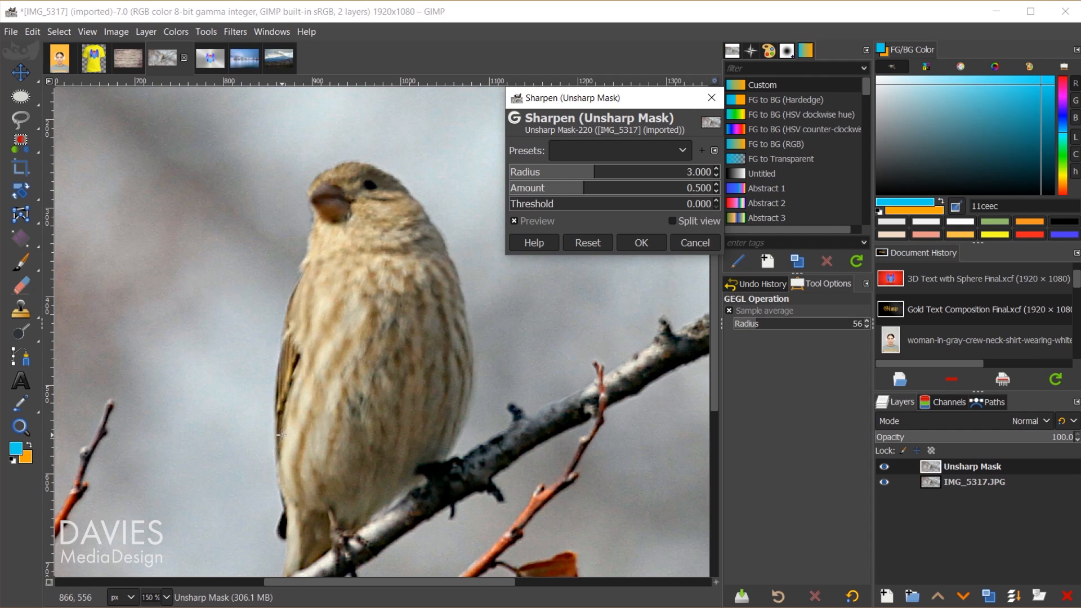
pyautogui.click(595, 173)
pyautogui.moveTo(595, 173)
pyautogui.mouseDown()
pyautogui.moveTo(609, 173)
pyautogui.moveTo(595, 173)
pyautogui.moveTo(601, 187)
pyautogui.moveTo(641, 187)
pyautogui.moveTo(588, 187)
pyautogui.moveTo(599, 187)
pyautogui.moveTo(592, 171)
pyautogui.mouseUp()
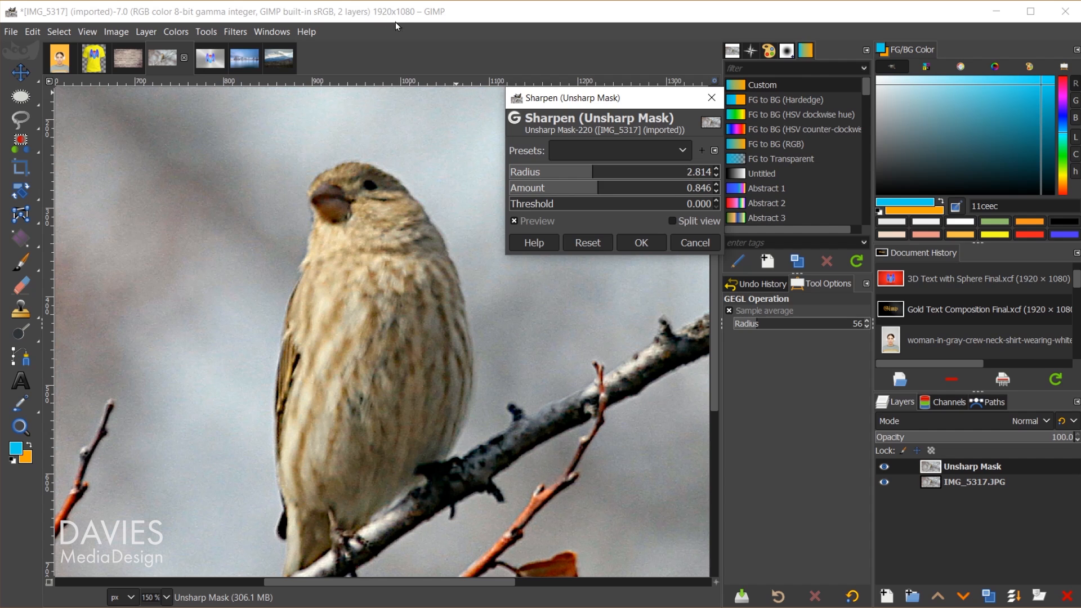
pyautogui.moveTo(602, 188)
pyautogui.mouseDown()
pyautogui.moveTo(658, 186)
pyautogui.moveTo(598, 188)
pyautogui.moveTo(607, 189)
pyautogui.mouseUp()
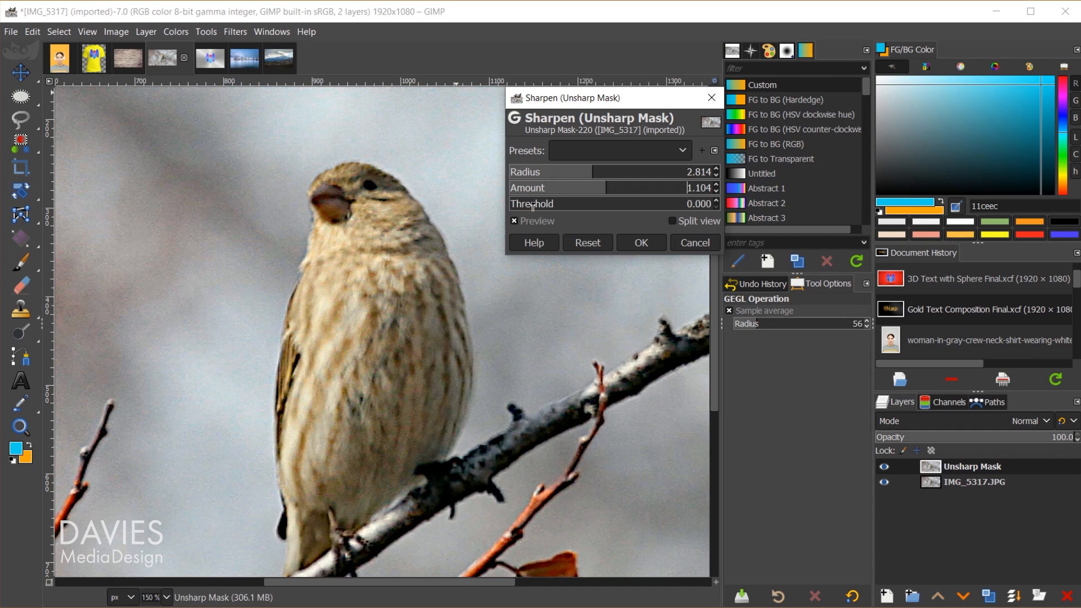
# - Try the Unsharp Mask Threshold at 0.756 and return it to 0
pyautogui.moveTo(527, 206); pyautogui.dragTo(571, 199)
pyautogui.click(663, 201)
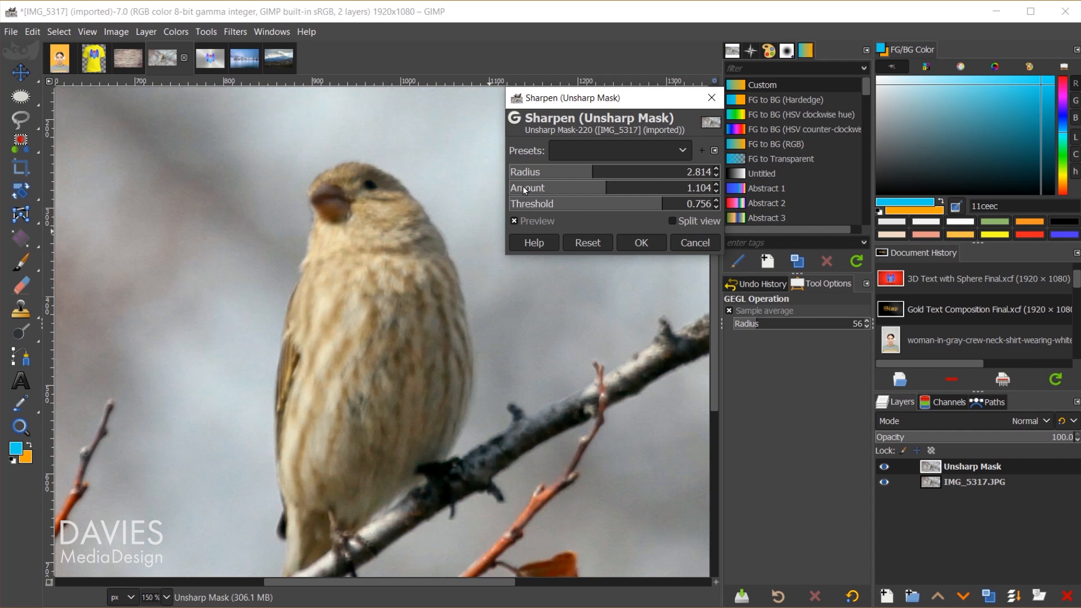
pyautogui.moveTo(629, 207); pyautogui.dragTo(437, 214)
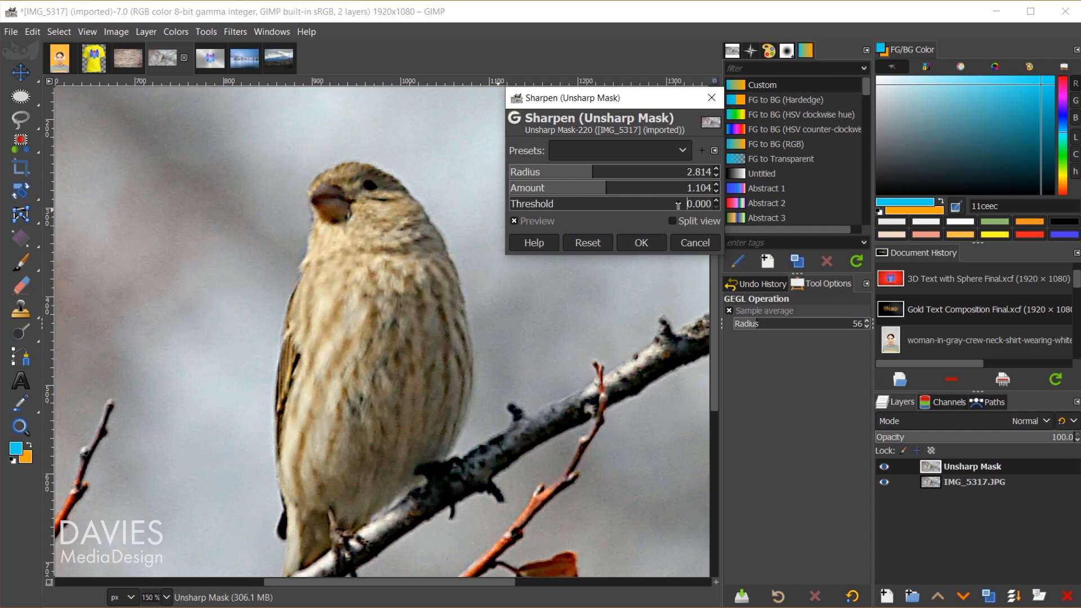
# - Compare the bird with the filter preview off and on, and apply the Sharpen (Unsharp Mask) filter
pyautogui.click(554, 221)
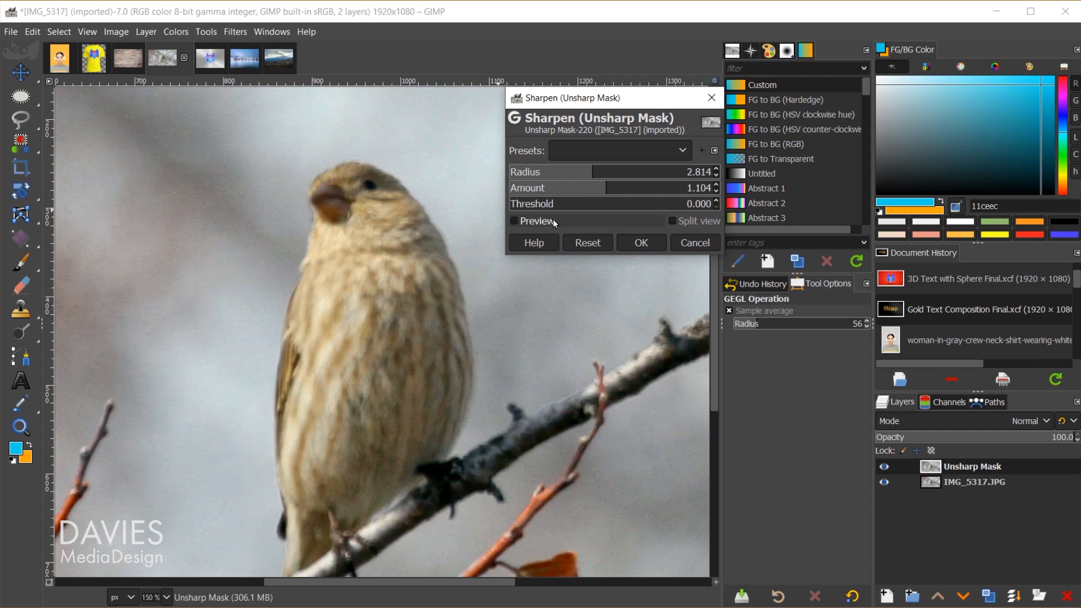
pyautogui.click(553, 220)
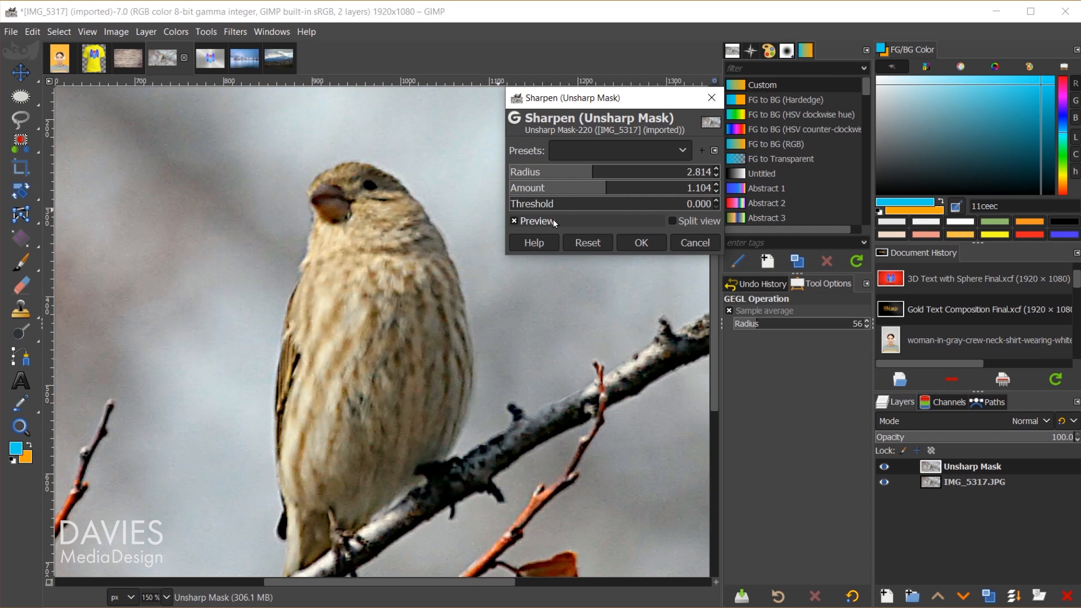
pyautogui.click(642, 242)
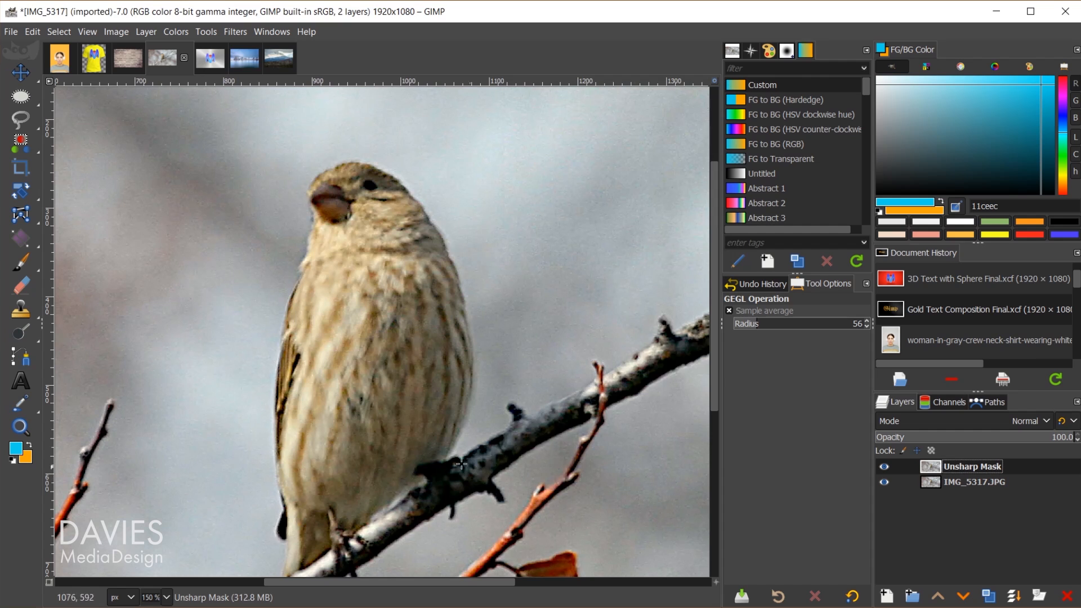
# - View the whole bird photo at 50% and toggle the Unsharp Mask layer's visibility to compare it with the original
pyautogui.scroll(-1, 453, 395)
pyautogui.scroll(-1, 557, 427)
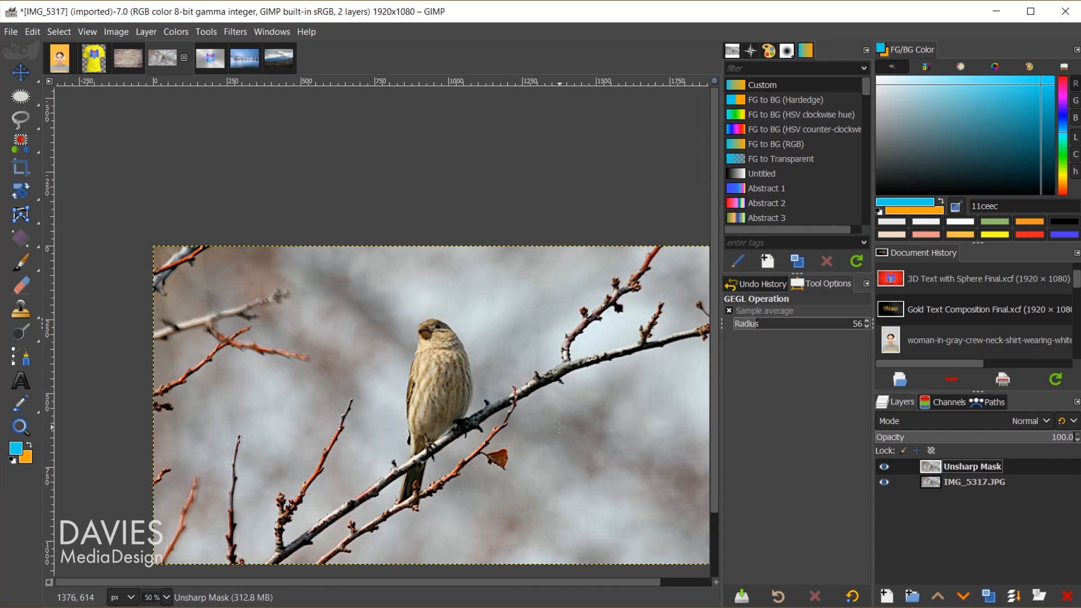
pyautogui.moveTo(532, 582); pyautogui.dragTo(568, 584)
pyautogui.scroll(-1, 592, 422)
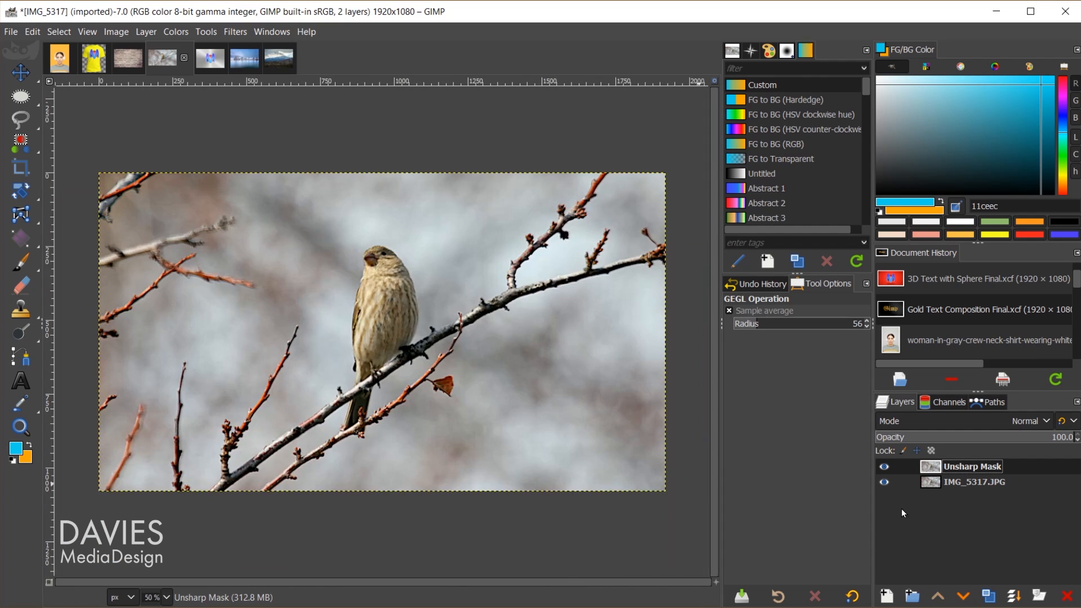
pyautogui.click(884, 467)
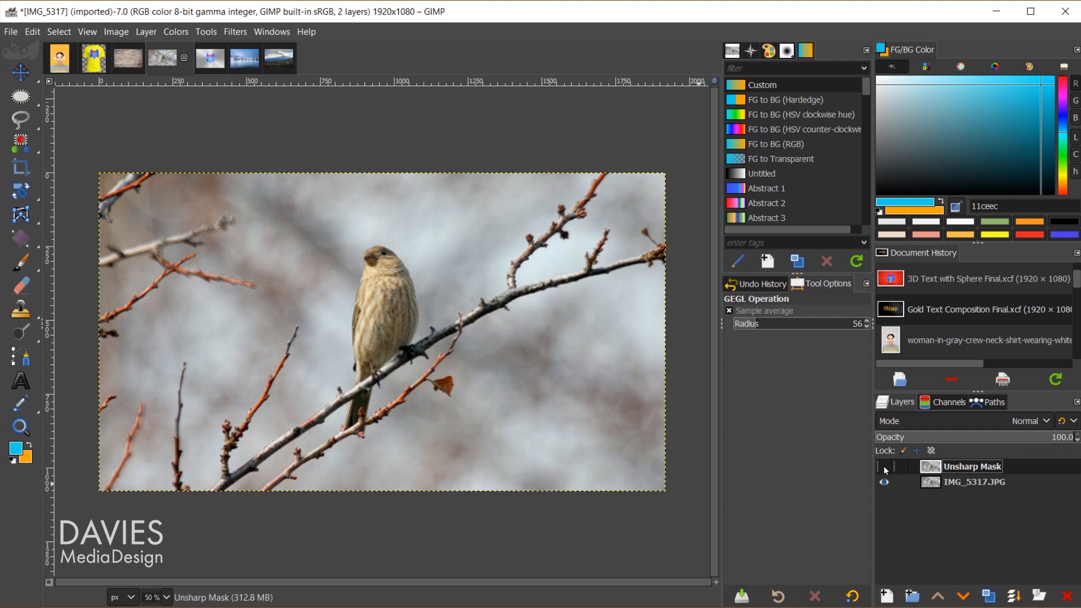
pyautogui.click(885, 468)
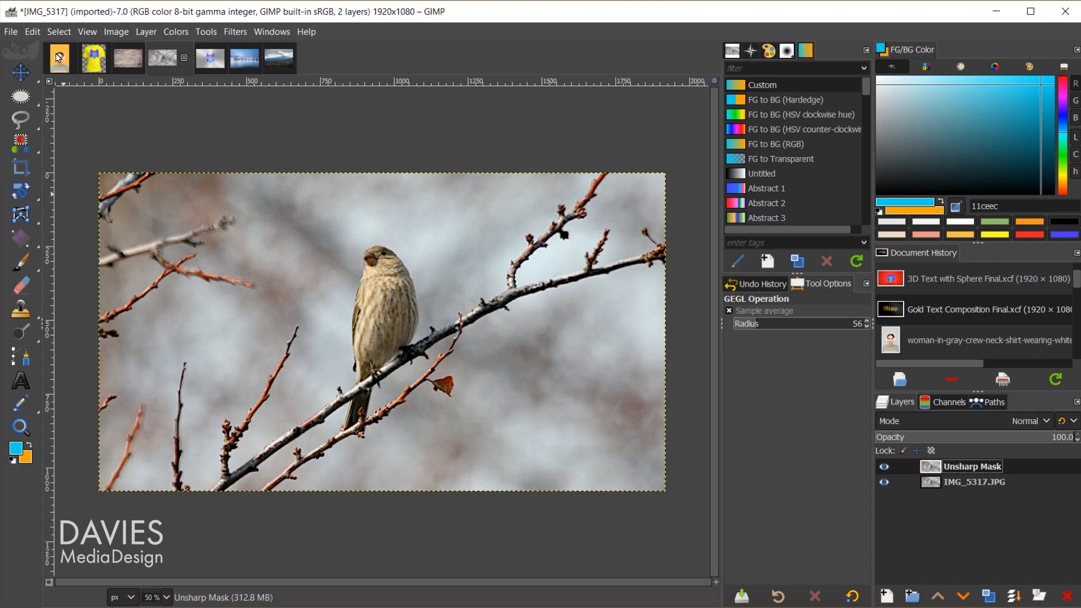
# - Switch to the headphones portrait image, target the portrait layer instead of its mask, and start the Newsprint distortion filter
pyautogui.click(59, 57)
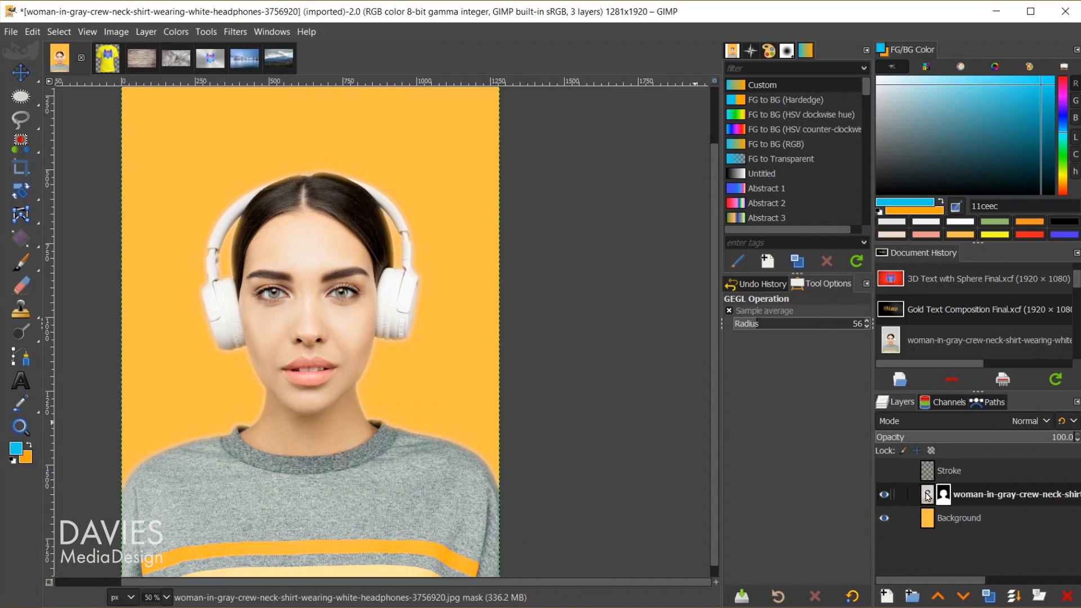
pyautogui.click(928, 497)
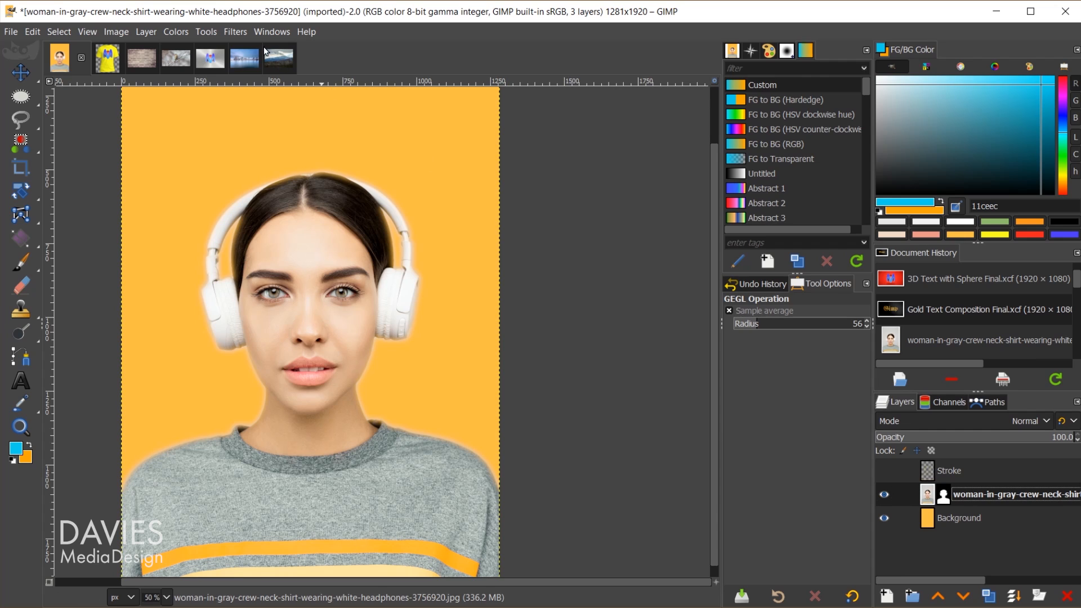
pyautogui.click(235, 32)
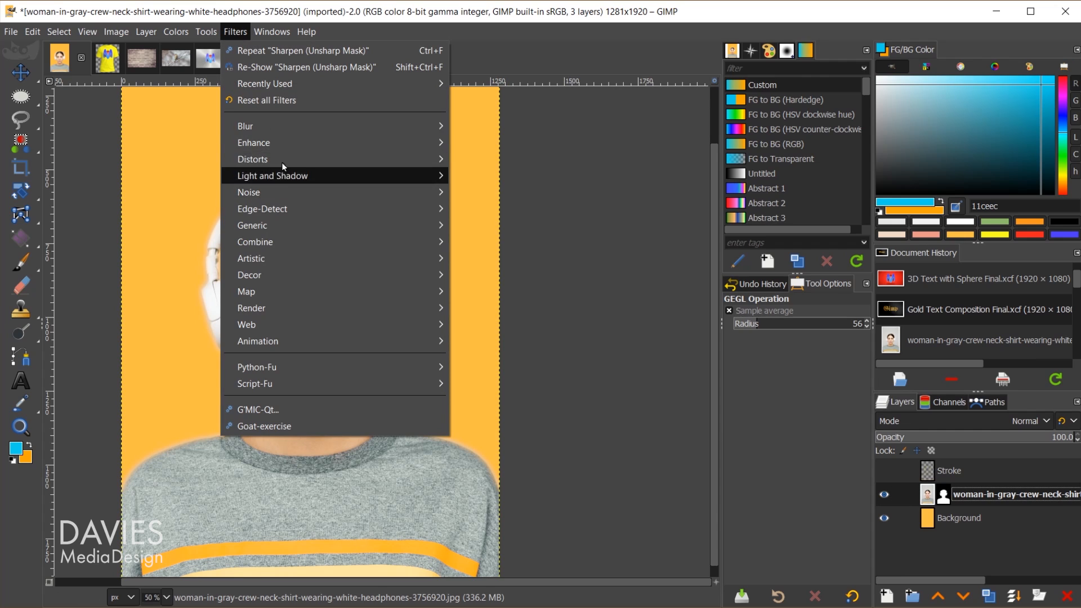
pyautogui.moveTo(284, 162)
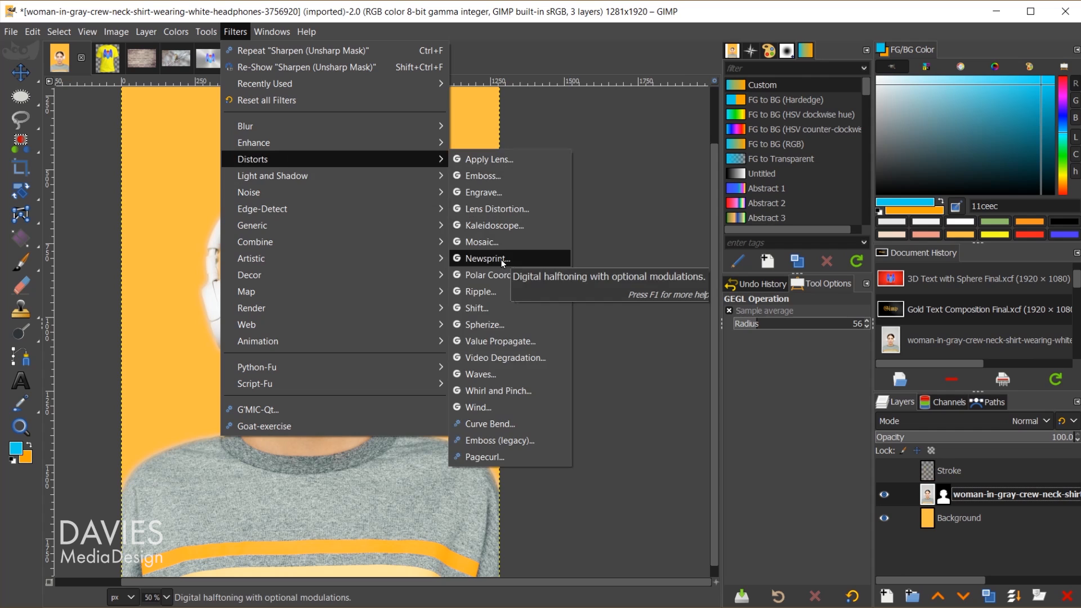
pyautogui.click(486, 259)
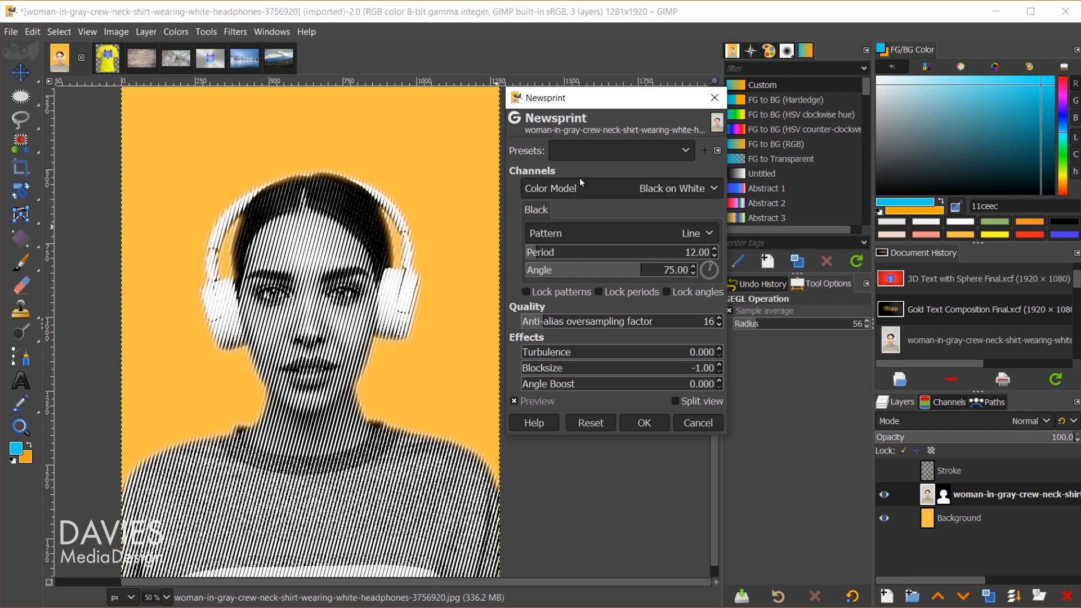
# - Try the RGB, CMYK and White on Black color models in Newsprint, and return to Black on White
pyautogui.click(611, 191)
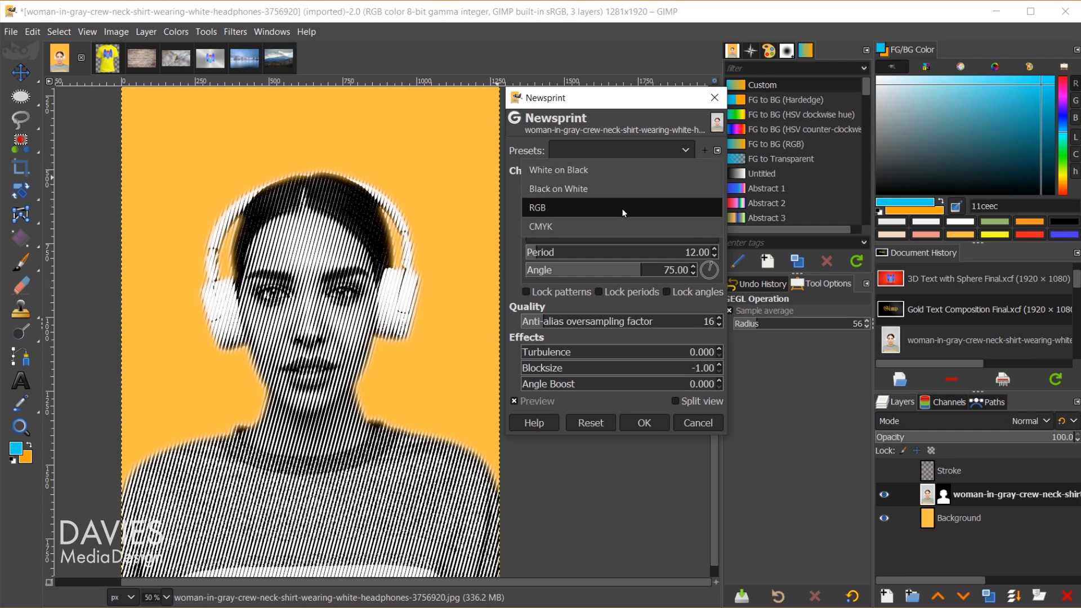
pyautogui.click(623, 208)
pyautogui.click(615, 187)
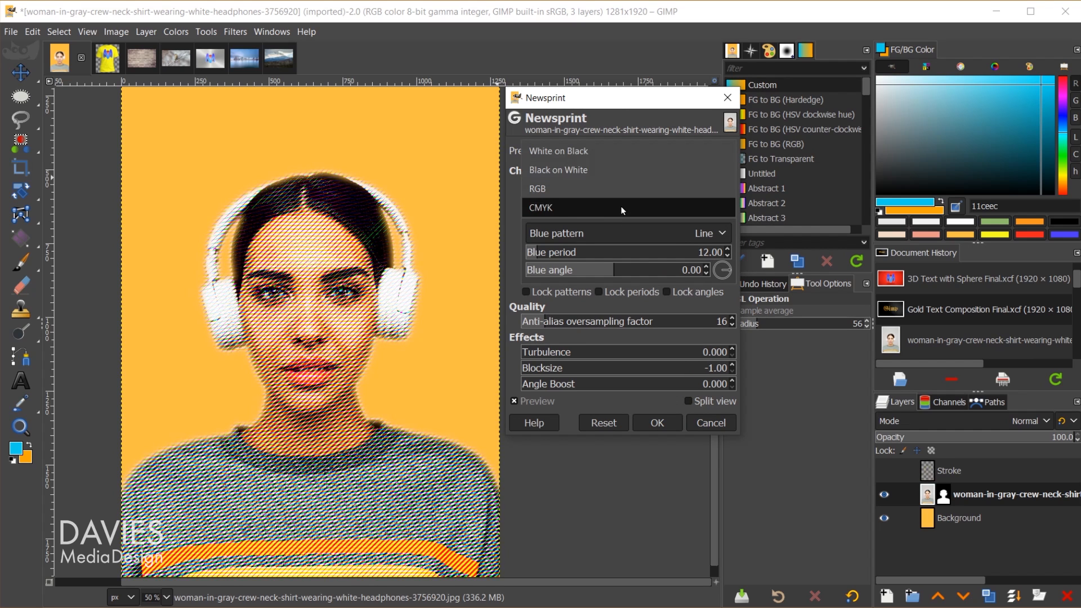
pyautogui.click(621, 206)
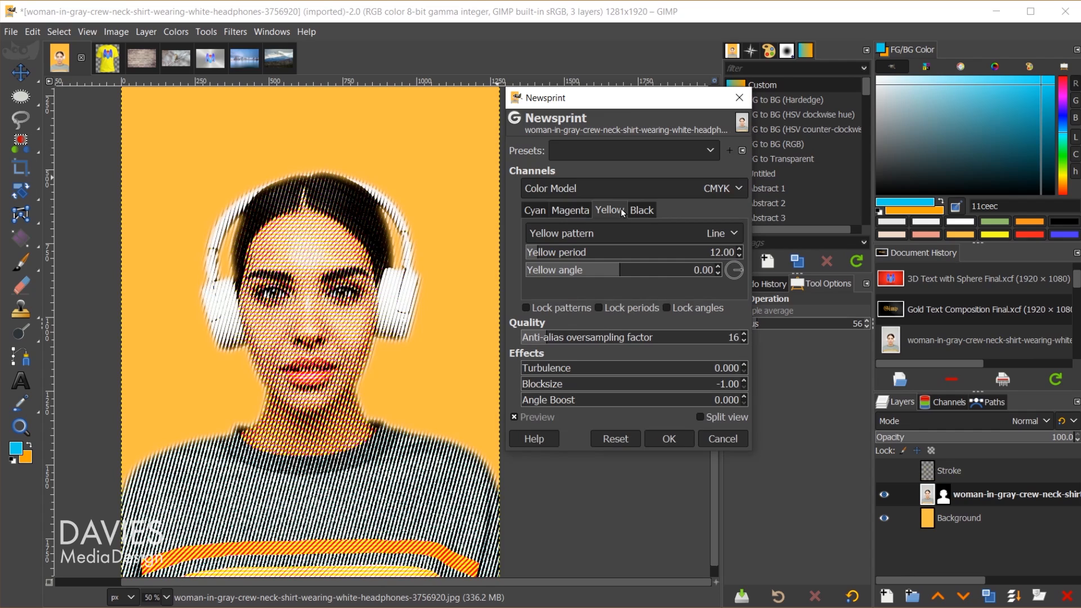
pyautogui.click(709, 192)
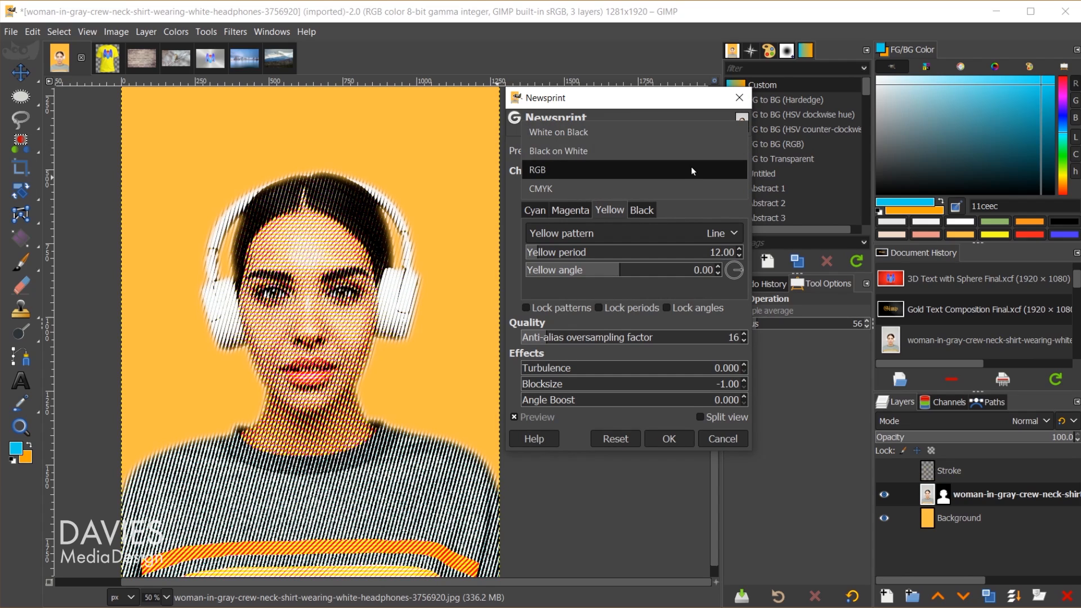
pyautogui.click(687, 134)
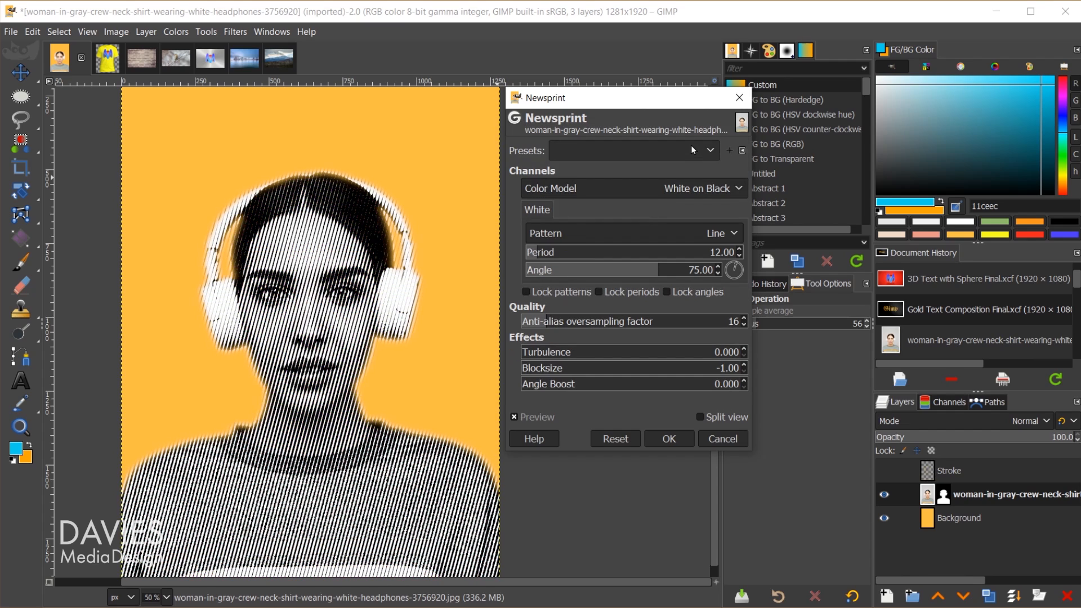
pyautogui.click(689, 189)
pyautogui.click(695, 209)
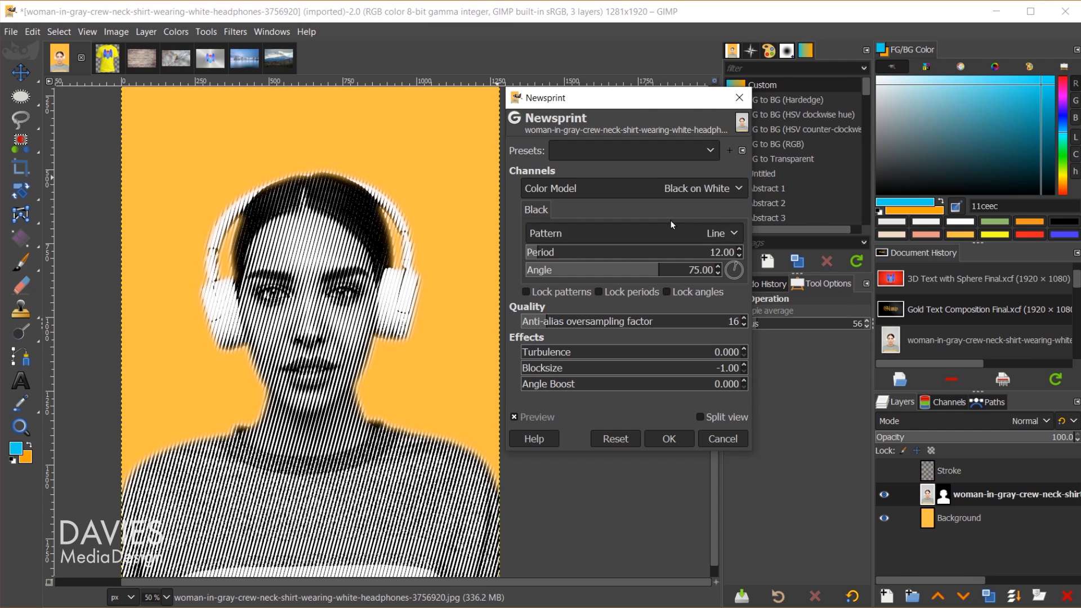
# - Set the Newsprint black pattern to Circle with a Period of 13.52
pyautogui.click(660, 236)
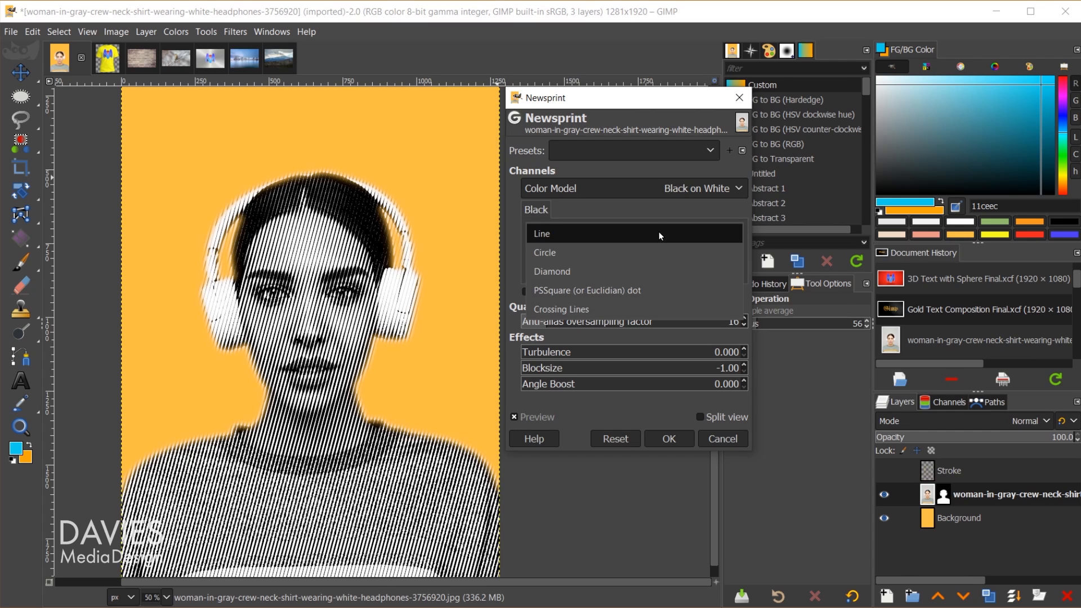
pyautogui.click(661, 252)
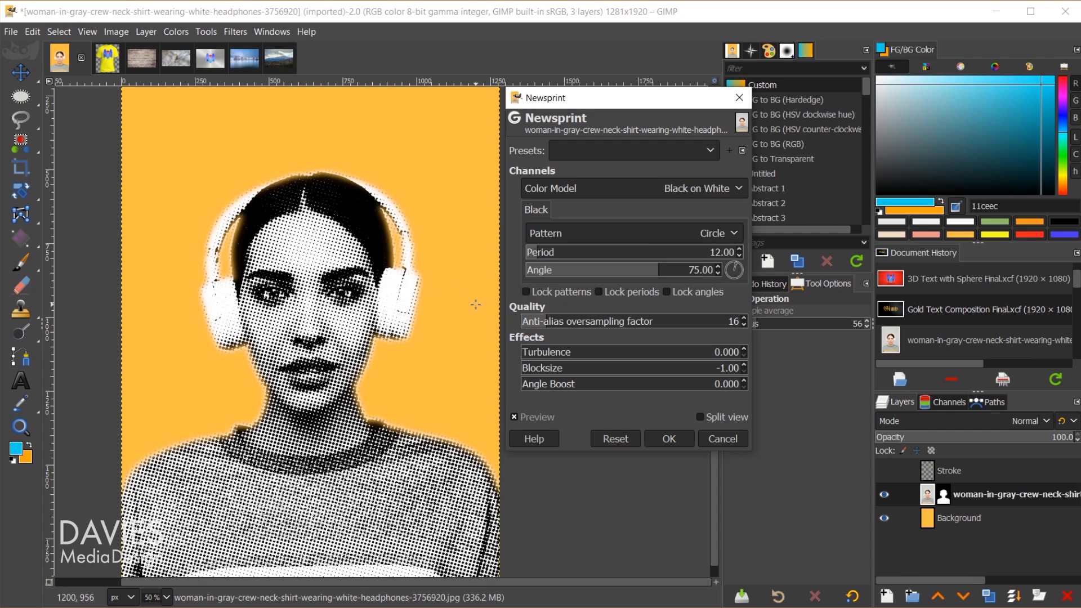
pyautogui.click(664, 229)
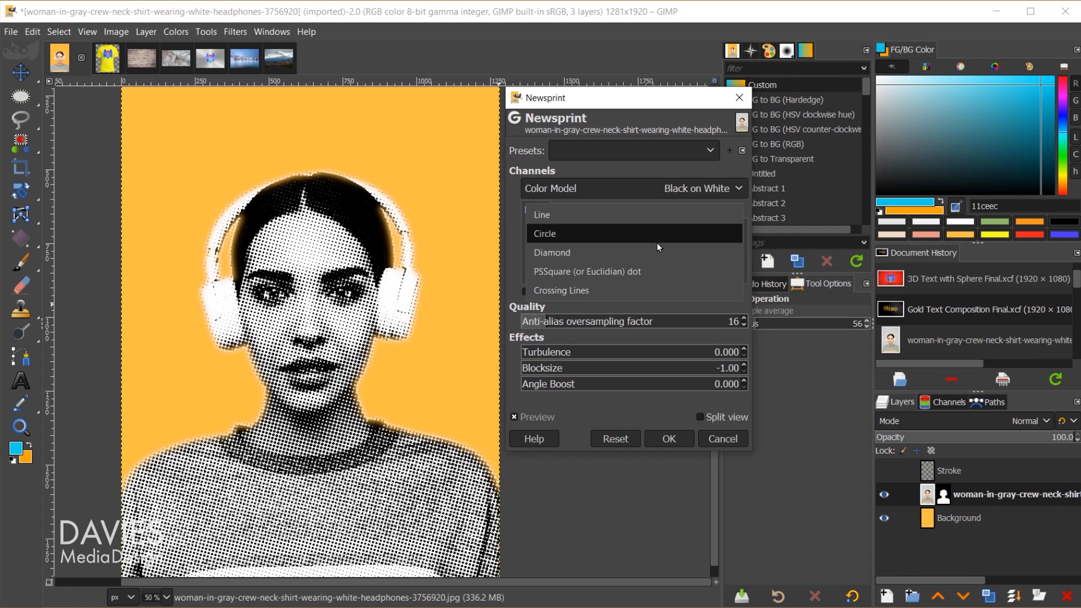
pyautogui.click(657, 242)
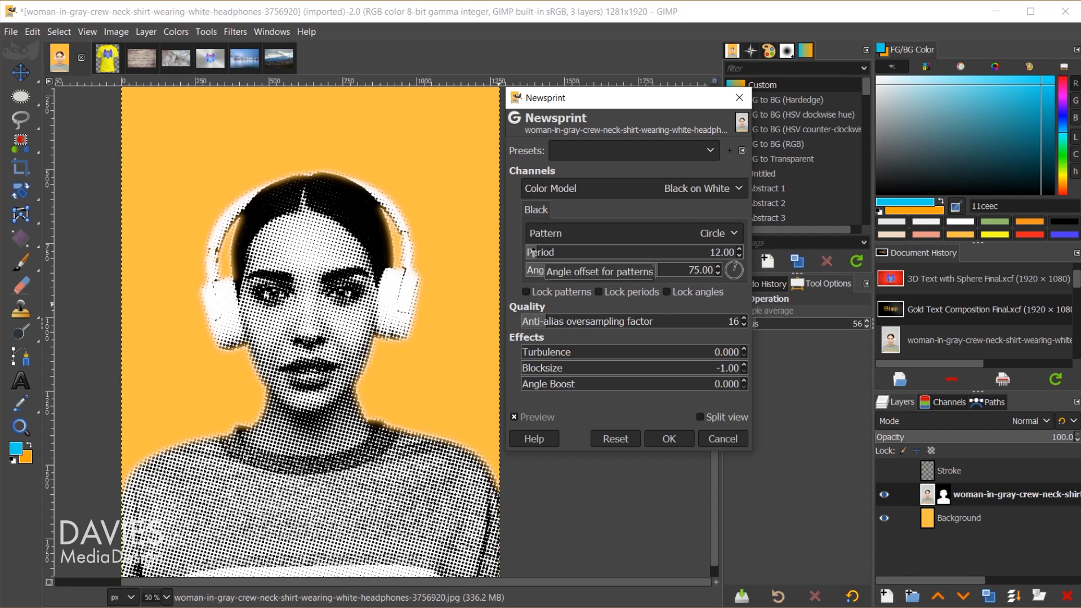
pyautogui.moveTo(542, 253)
pyautogui.mouseDown()
pyautogui.moveTo(557, 254)
pyautogui.moveTo(530, 255)
pyautogui.moveTo(549, 252)
pyautogui.mouseUp()
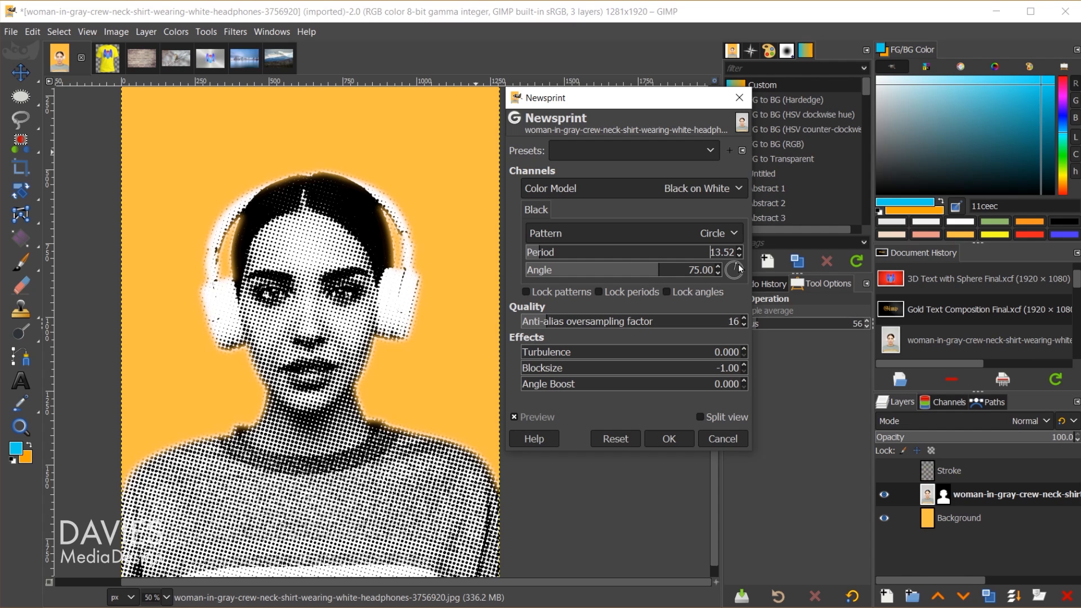
# - Try several rotations of the Newsprint circle pattern and set its Angle to 52.13
pyautogui.moveTo(740, 269); pyautogui.dragTo(744, 273)
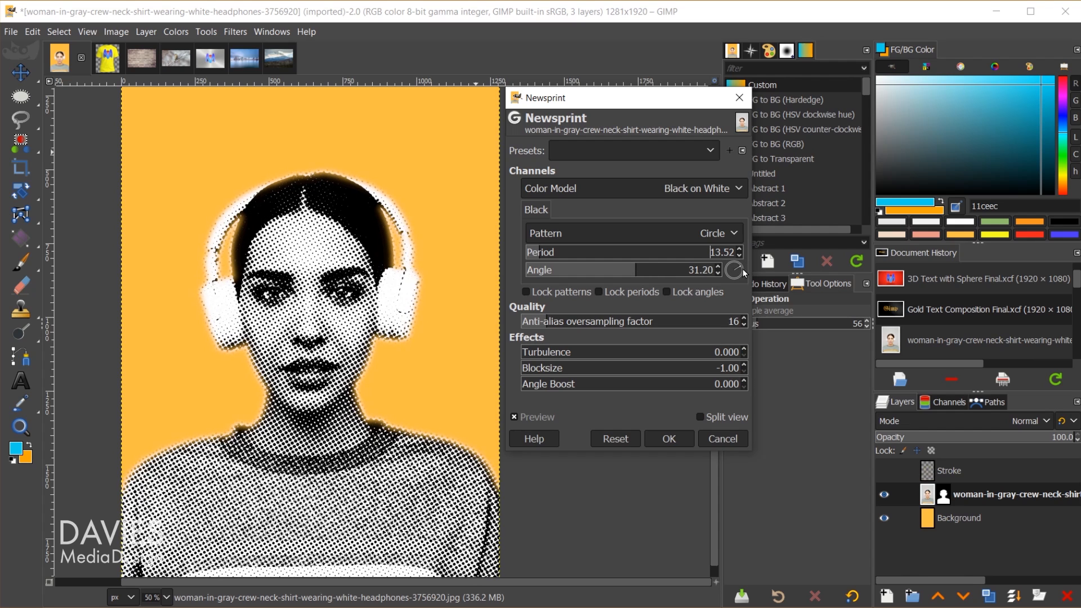
pyautogui.click(742, 268)
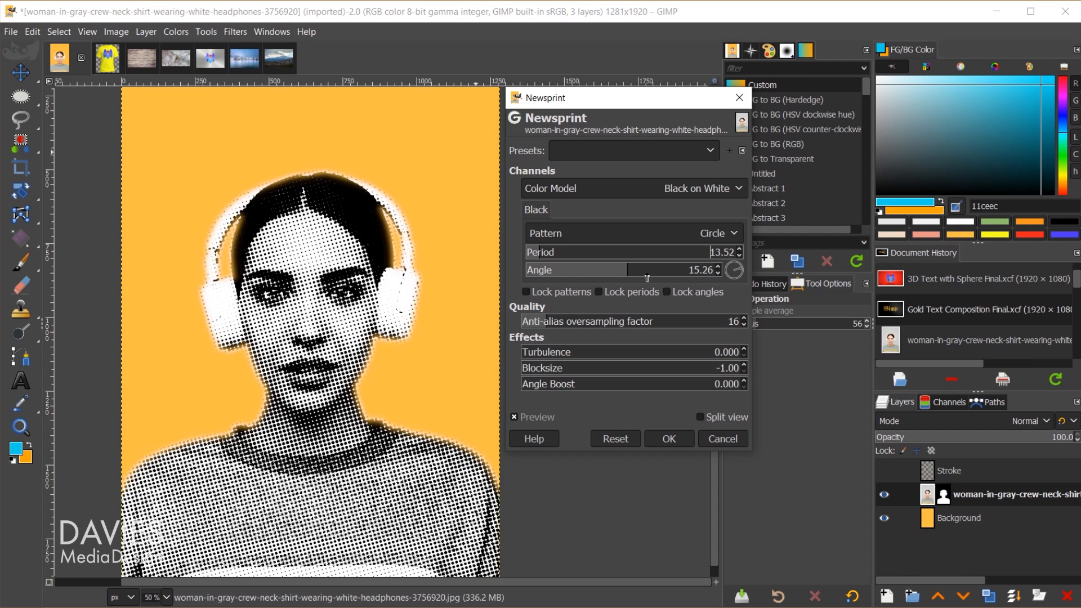
pyautogui.moveTo(738, 273); pyautogui.dragTo(726, 273)
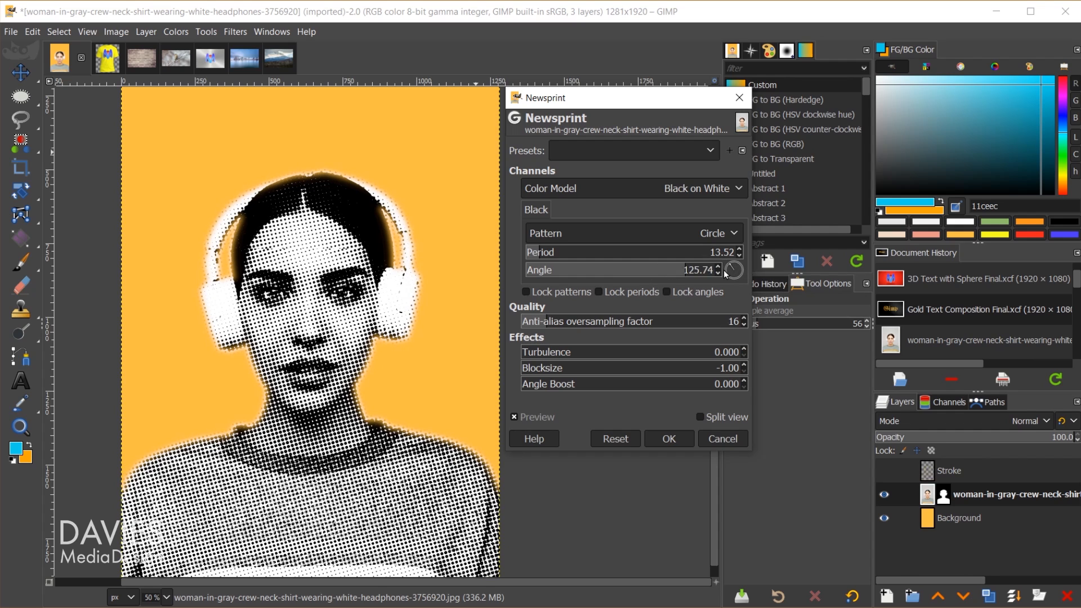
pyautogui.click(738, 266)
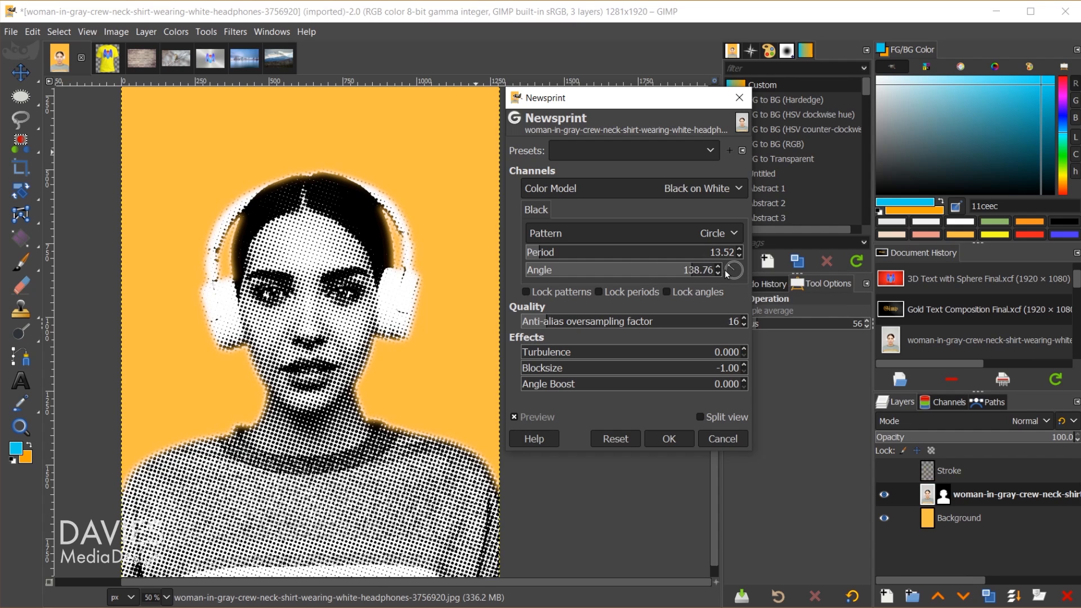
pyautogui.click(740, 267)
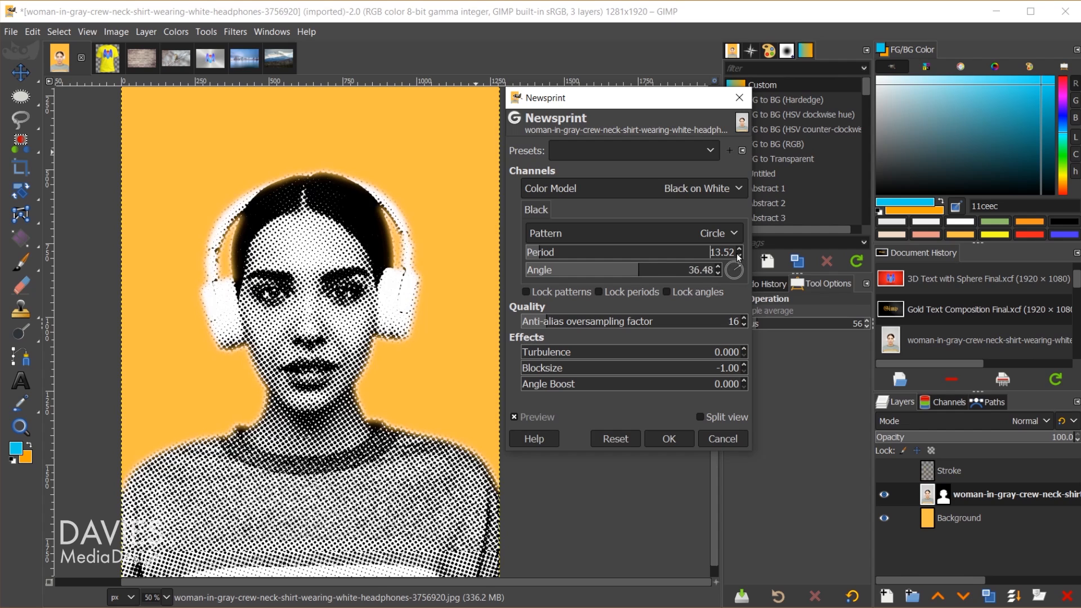
pyautogui.moveTo(737, 251); pyautogui.dragTo(735, 253)
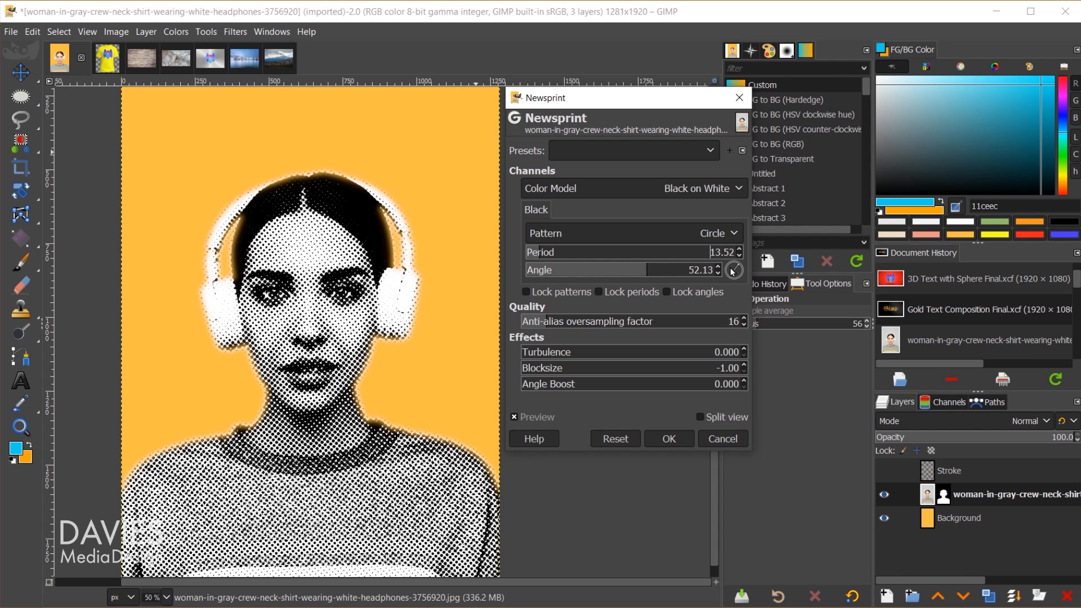
# - Try the Newsprint anti-alias oversampling and Turbulence settings, and apply the filter to the portrait layer
pyautogui.moveTo(549, 321)
pyautogui.mouseDown()
pyautogui.moveTo(598, 322)
pyautogui.moveTo(527, 322)
pyautogui.moveTo(664, 321)
pyautogui.moveTo(535, 321)
pyautogui.moveTo(586, 317)
pyautogui.moveTo(547, 307)
pyautogui.mouseUp()
pyautogui.moveTo(541, 355); pyautogui.dragTo(530, 385)
pyautogui.click(669, 439)
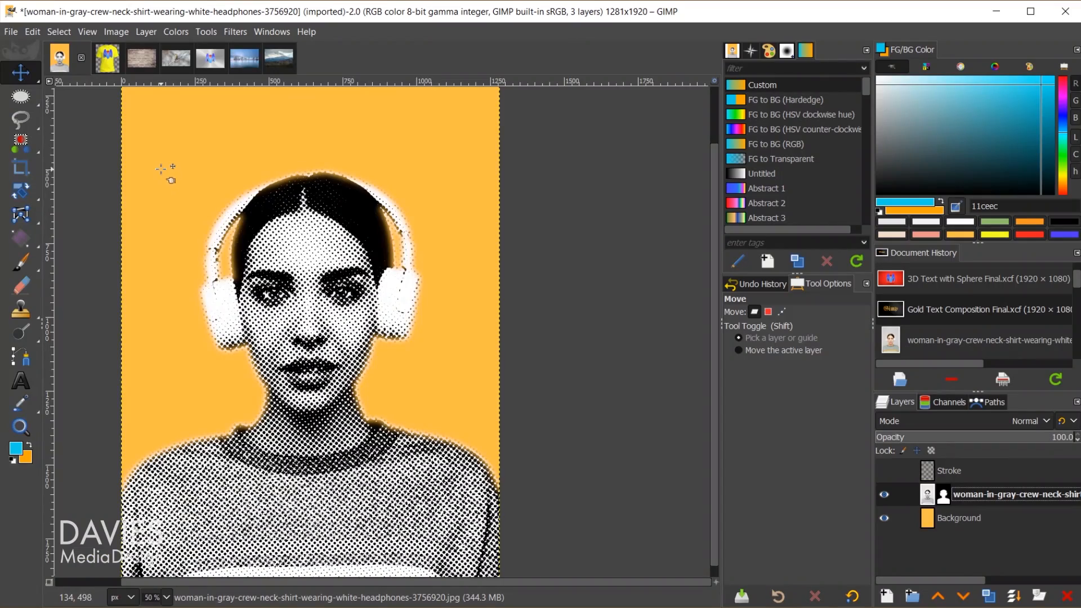
# - Create a new image 1000 px wide and 1000 px high
pyautogui.click(12, 34)
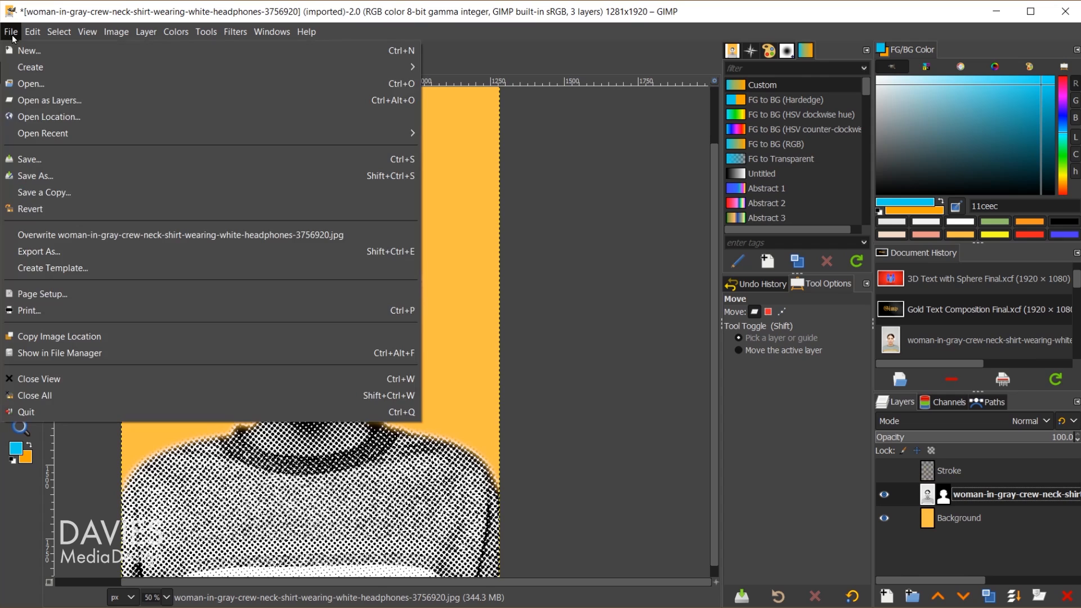
pyautogui.click(22, 50)
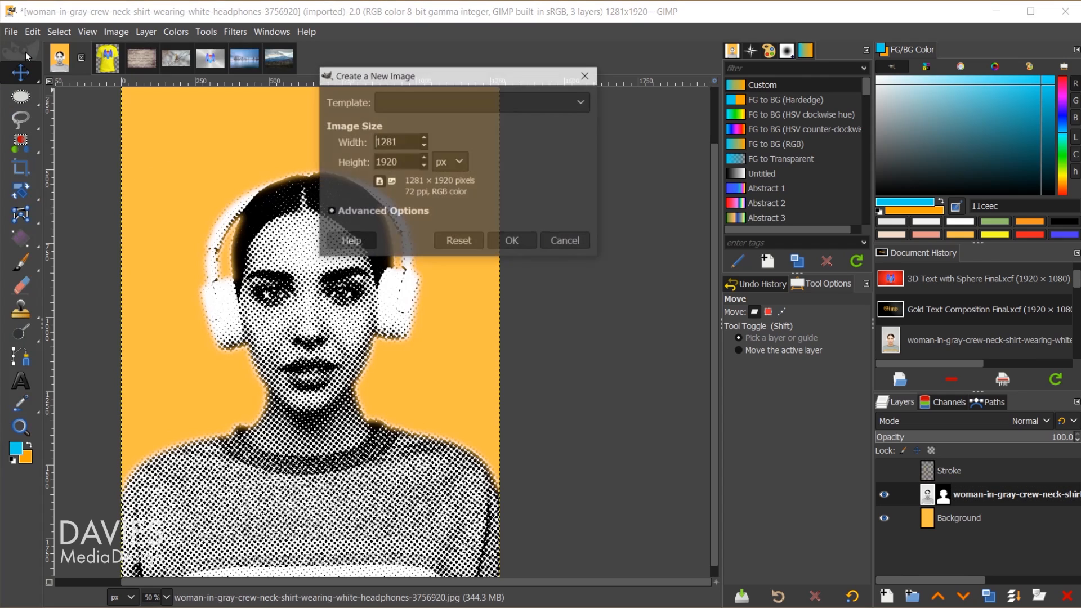
pyautogui.doubleClick(368, 139)
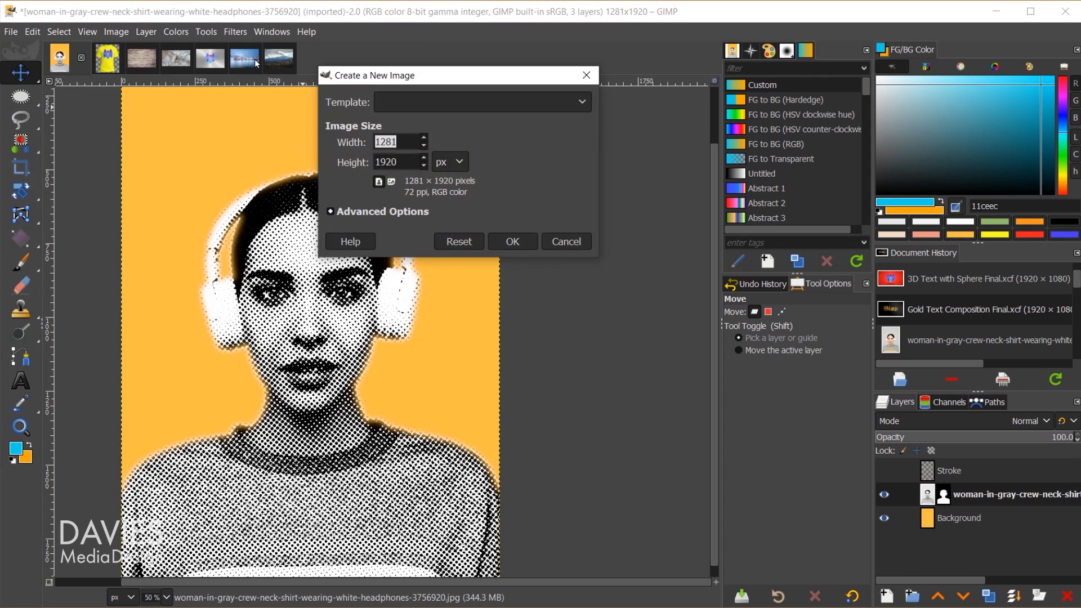
pyautogui.write('1000')
pyautogui.press('Tab')
pyautogui.write('100.0')
pyautogui.click(512, 241)
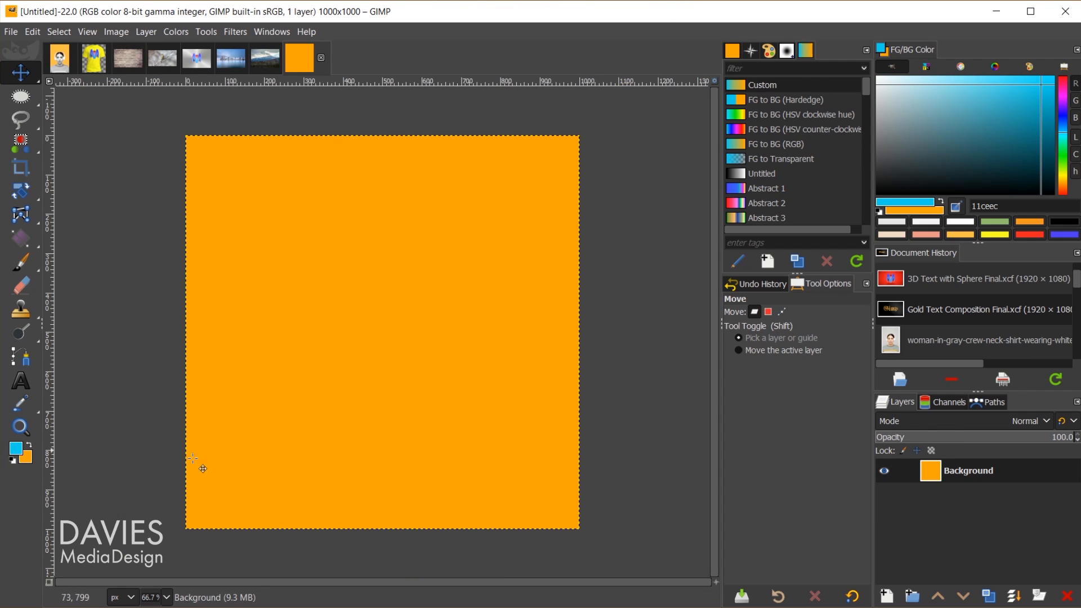
# - Reset the colors to black and white, make white the foreground, and bucket-fill the Background layer with it
pyautogui.click(13, 461)
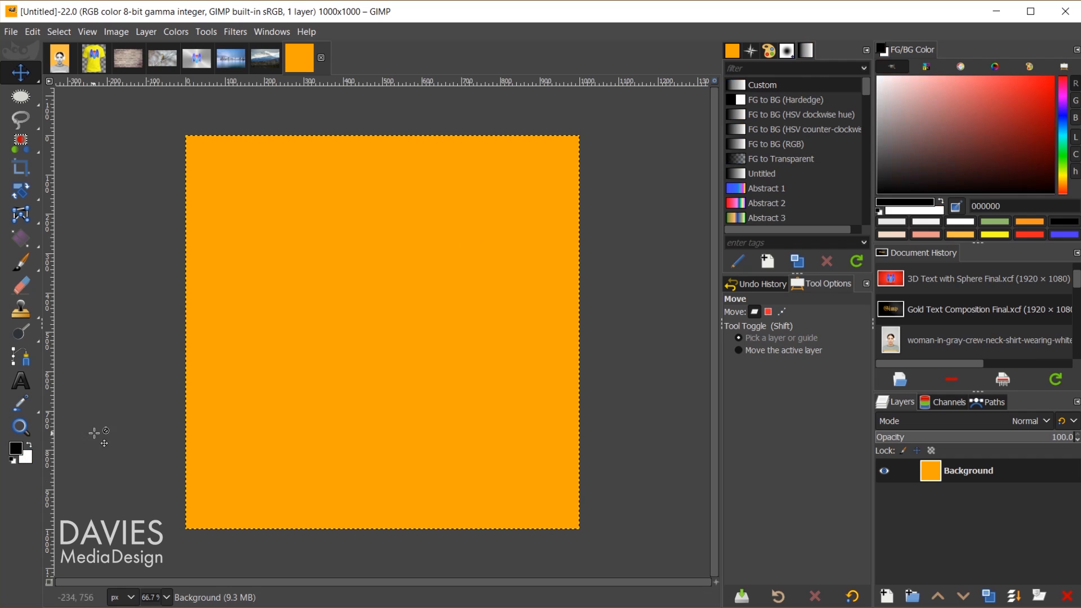
pyautogui.press('x')
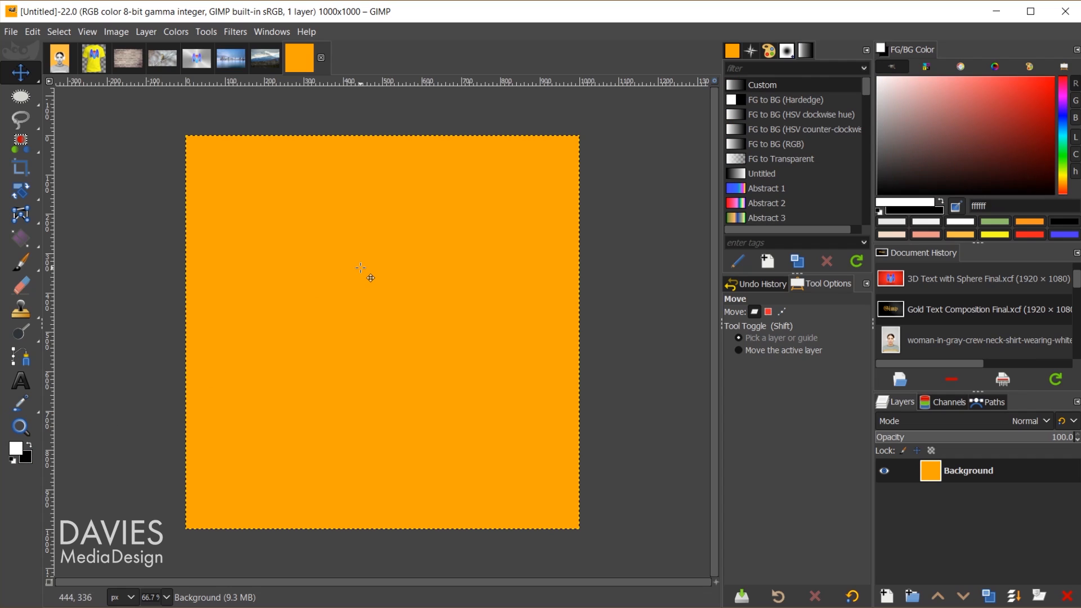
pyautogui.hotkey('shift', 'b')
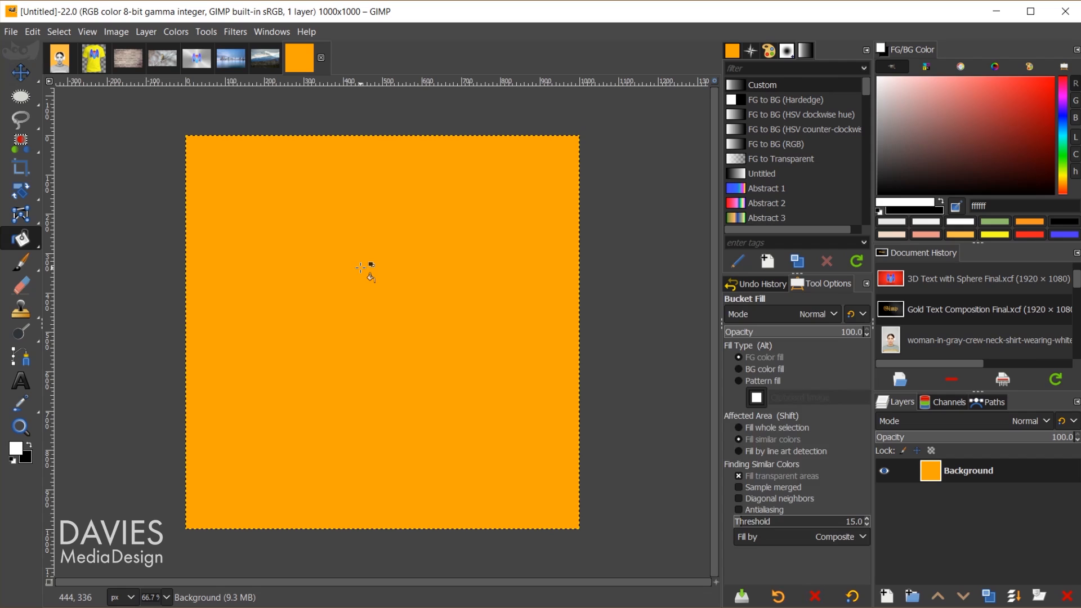
pyautogui.click(416, 438)
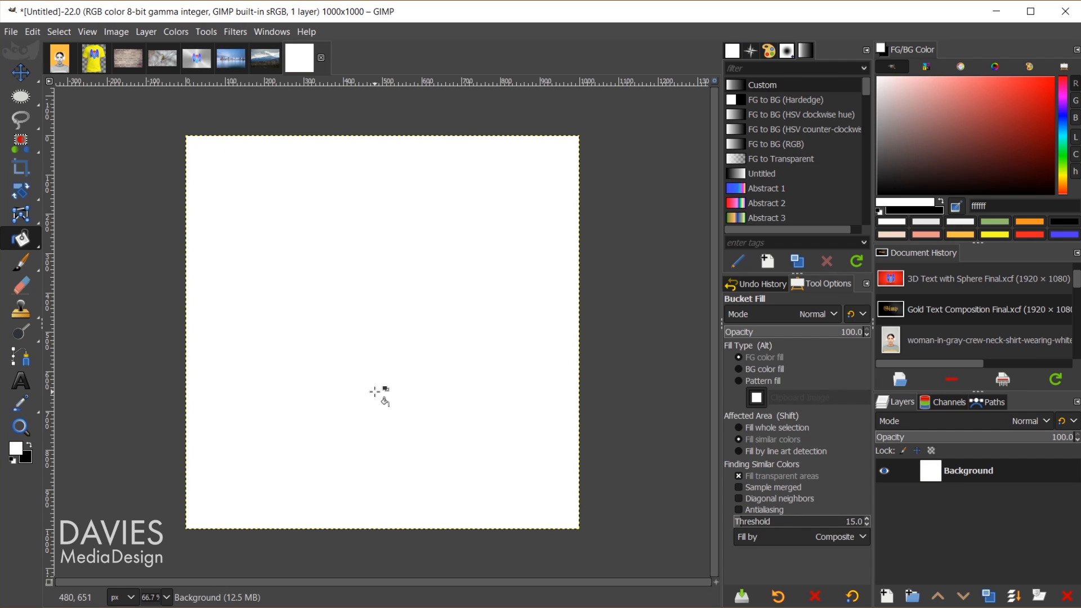
# - Add the white text "GIMP" in Century Gothic Bold at 200 px near the middle of the canvas
pyautogui.press('t')
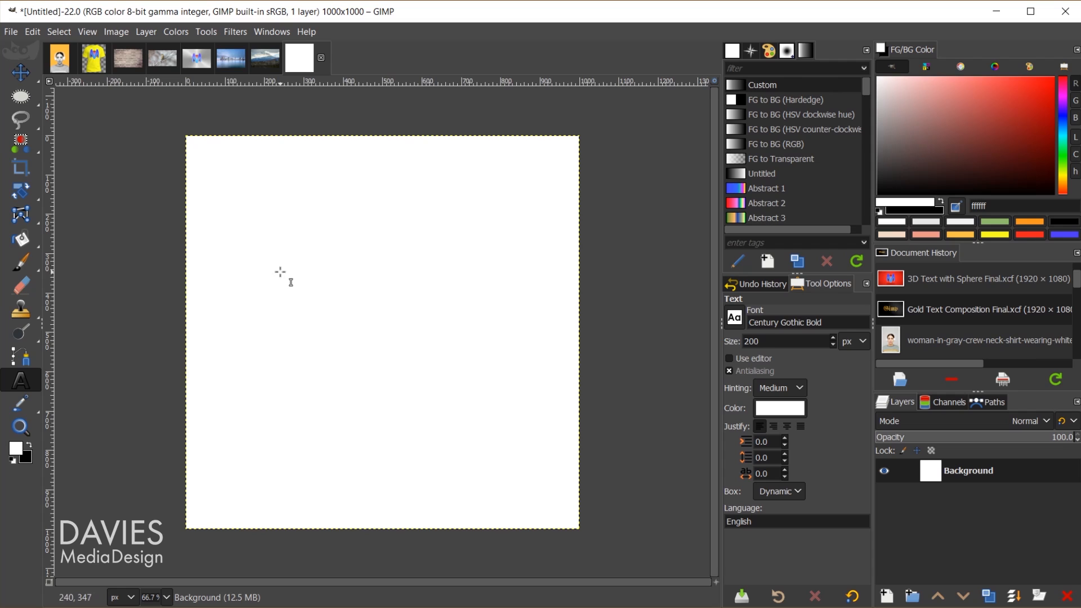
pyautogui.click(271, 263)
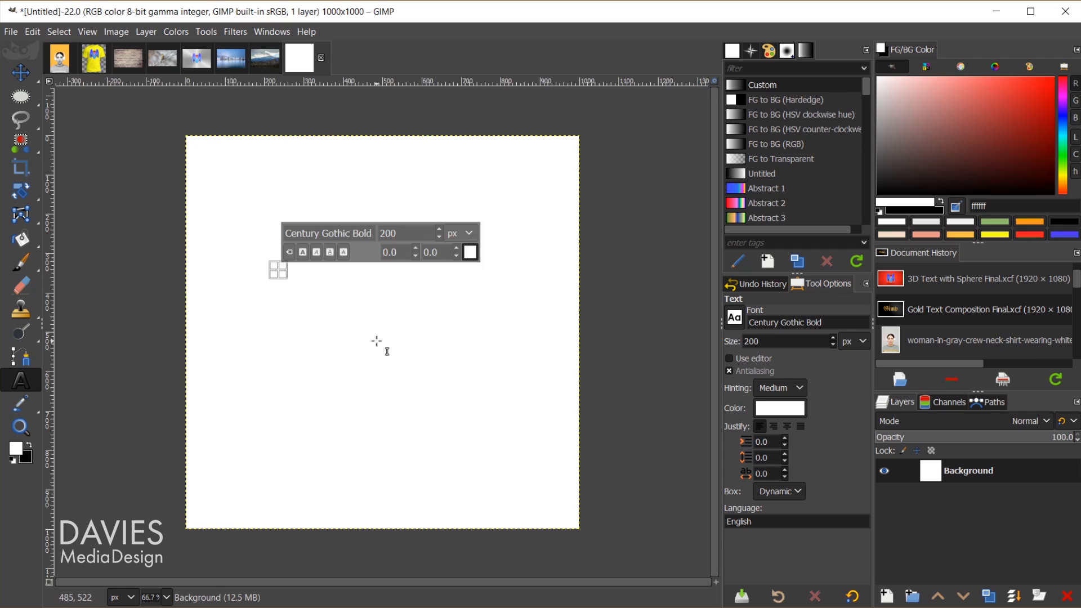
pyautogui.write('GIMP')
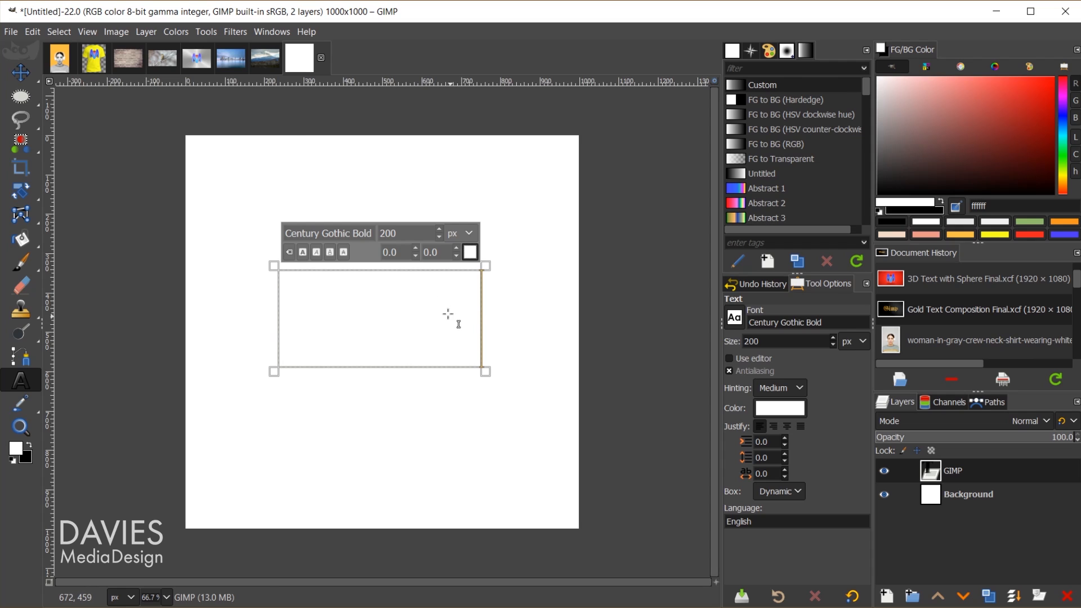
# - Start a Drop Shadow on the GIMP text layer with unlinked offsets of X -6.923 and Y 6.154
pyautogui.click(232, 32)
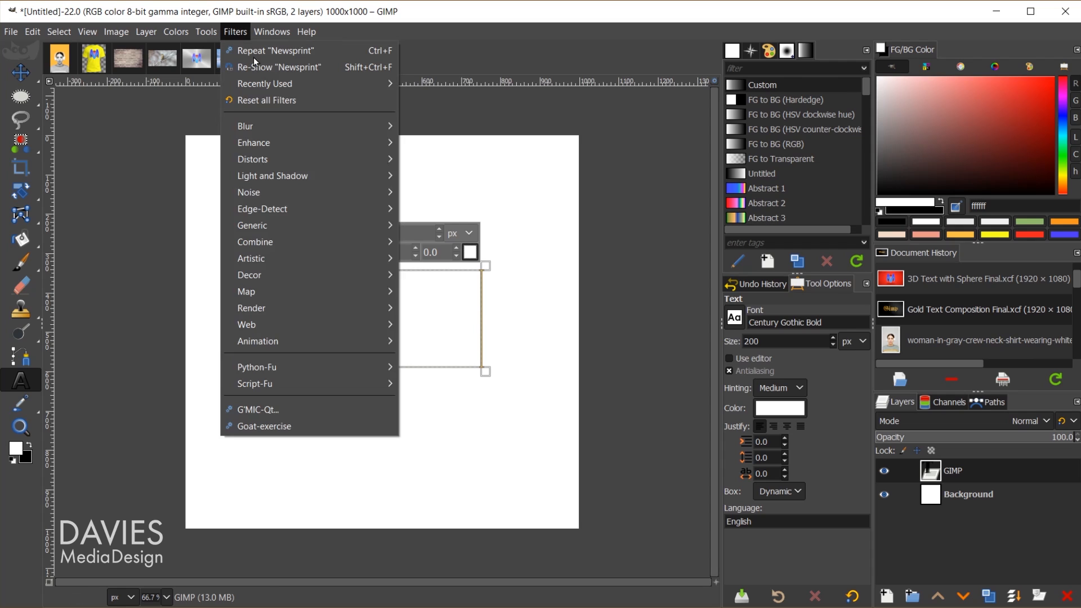
pyautogui.moveTo(299, 180)
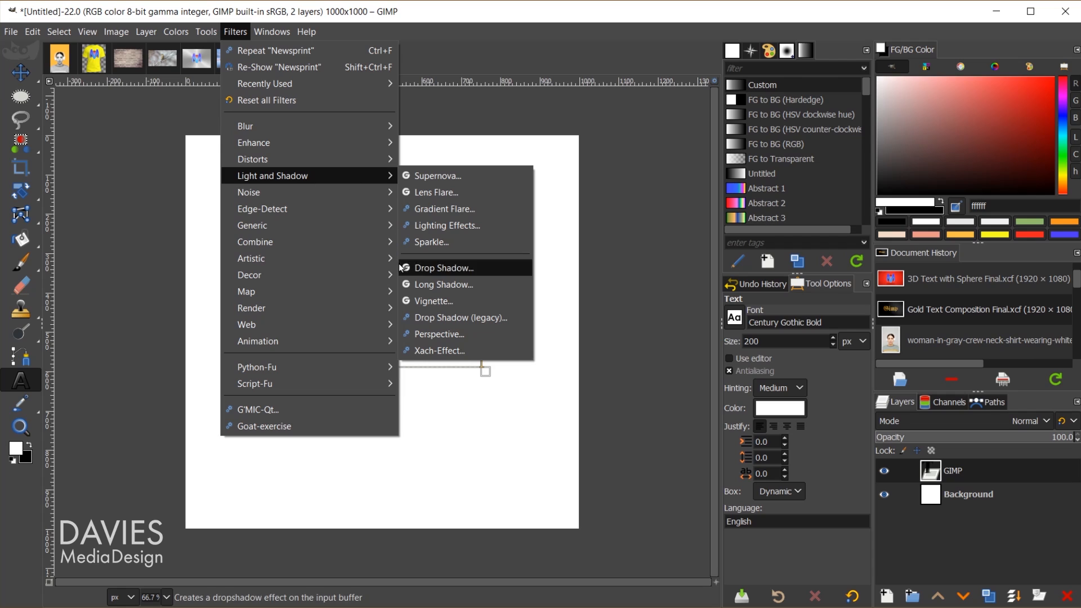
pyautogui.click(442, 268)
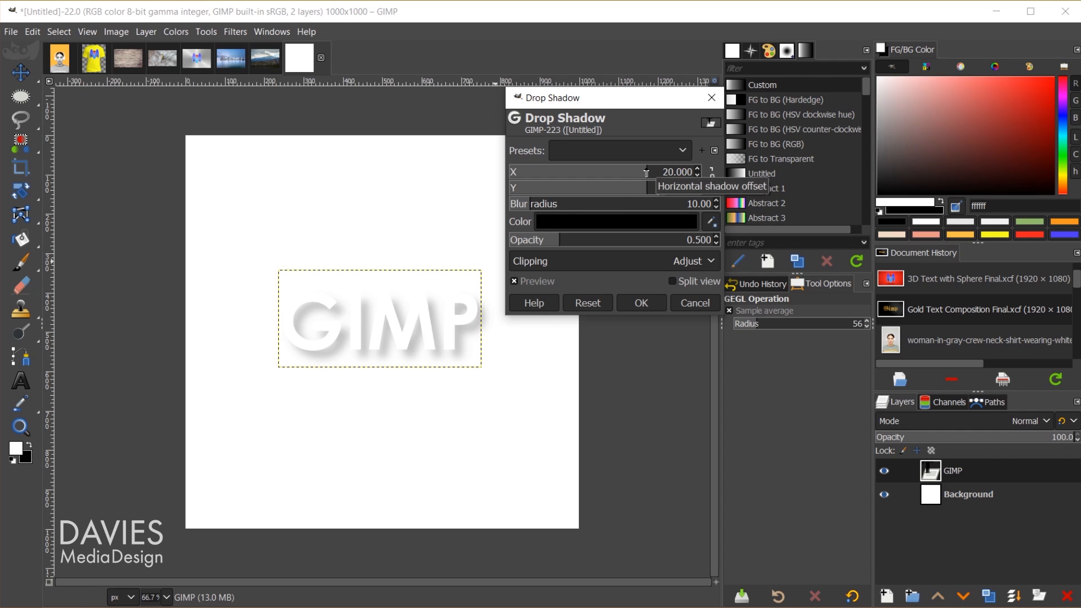
pyautogui.moveTo(647, 172); pyautogui.dragTo(614, 168)
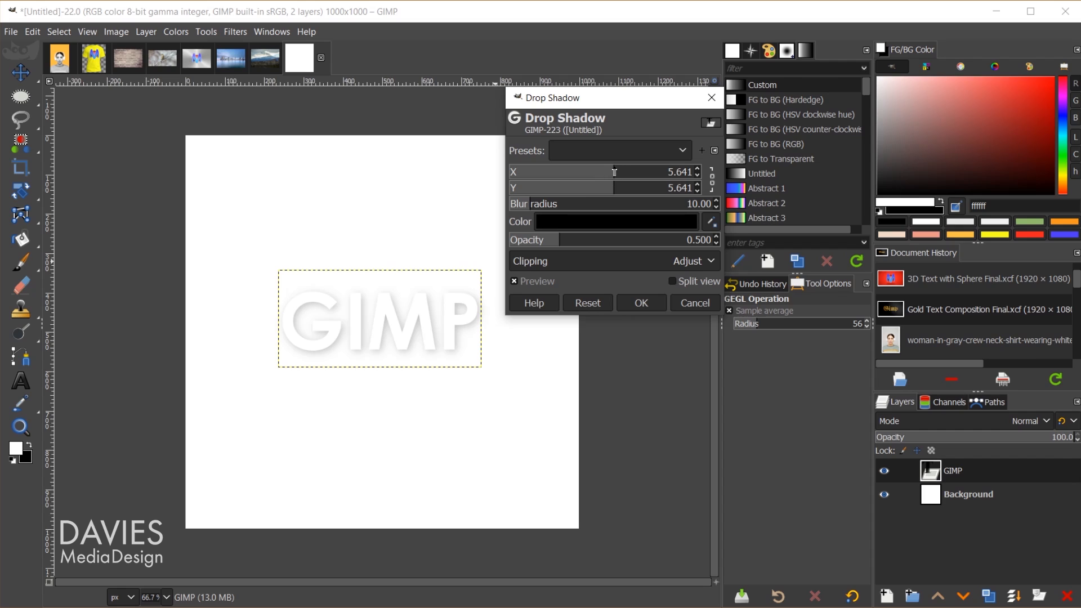
pyautogui.moveTo(614, 171)
pyautogui.mouseDown()
pyautogui.moveTo(573, 181)
pyautogui.moveTo(648, 189)
pyautogui.moveTo(575, 191)
pyautogui.moveTo(615, 190)
pyautogui.mouseUp()
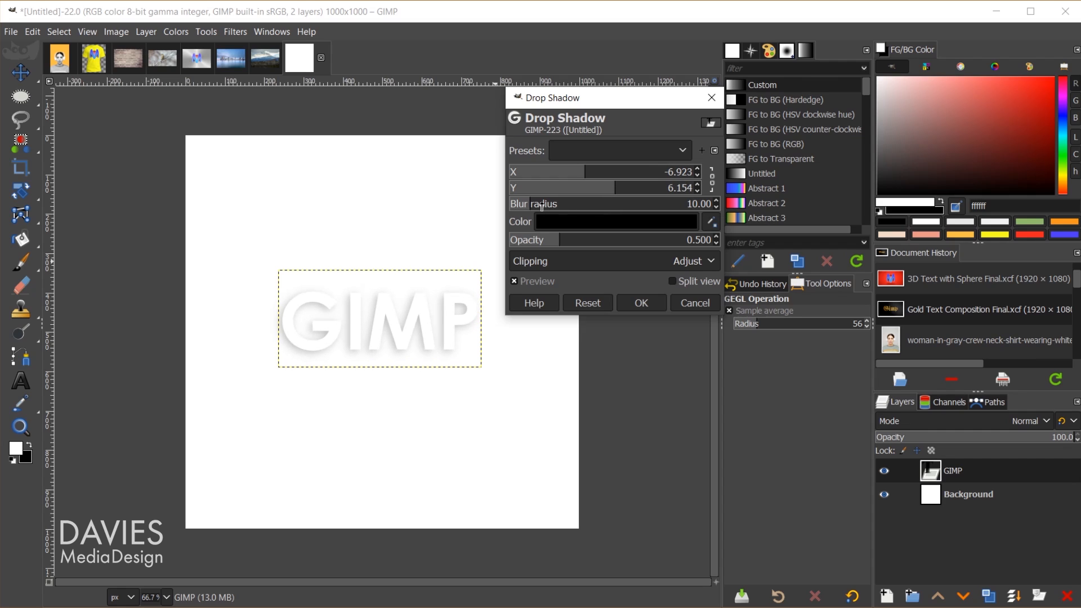
# - Try larger and smaller shadow blur radii, settling on about 15.64
pyautogui.moveTo(542, 207)
pyautogui.mouseDown()
pyautogui.moveTo(575, 205)
pyautogui.moveTo(537, 206)
pyautogui.mouseUp()
pyautogui.moveTo(544, 204); pyautogui.dragTo(563, 205)
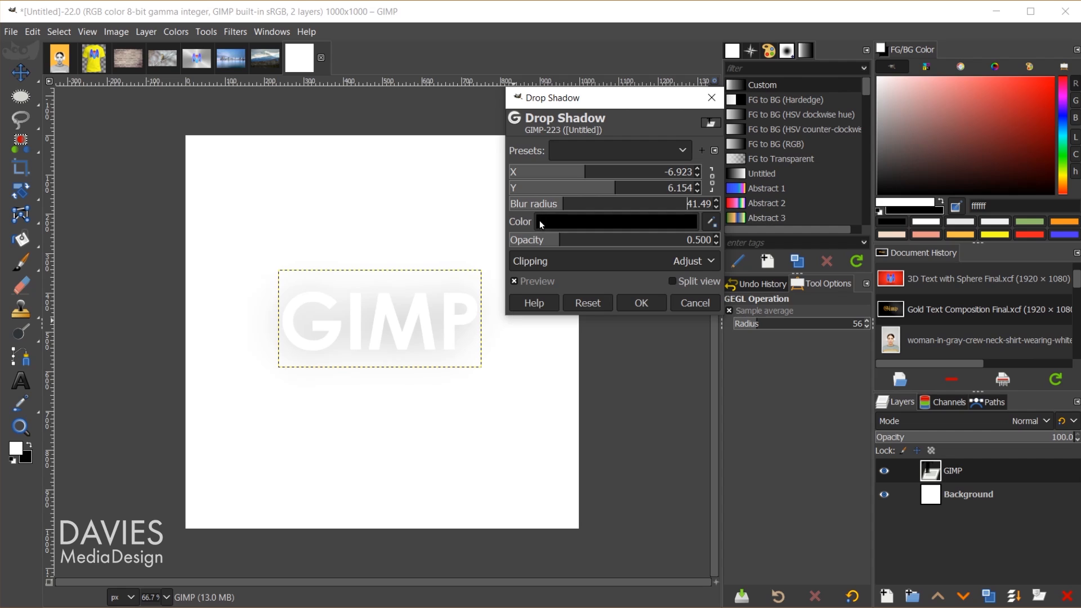
pyautogui.moveTo(556, 205); pyautogui.dragTo(538, 204)
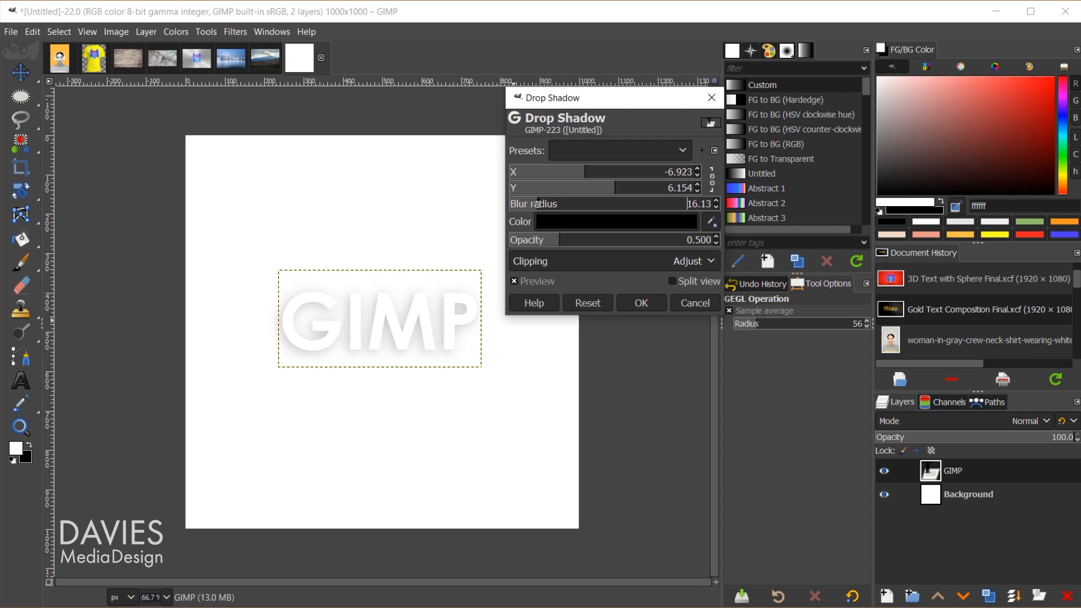
# - Set the drop shadow color to the blue 0c63f7
pyautogui.click(603, 221)
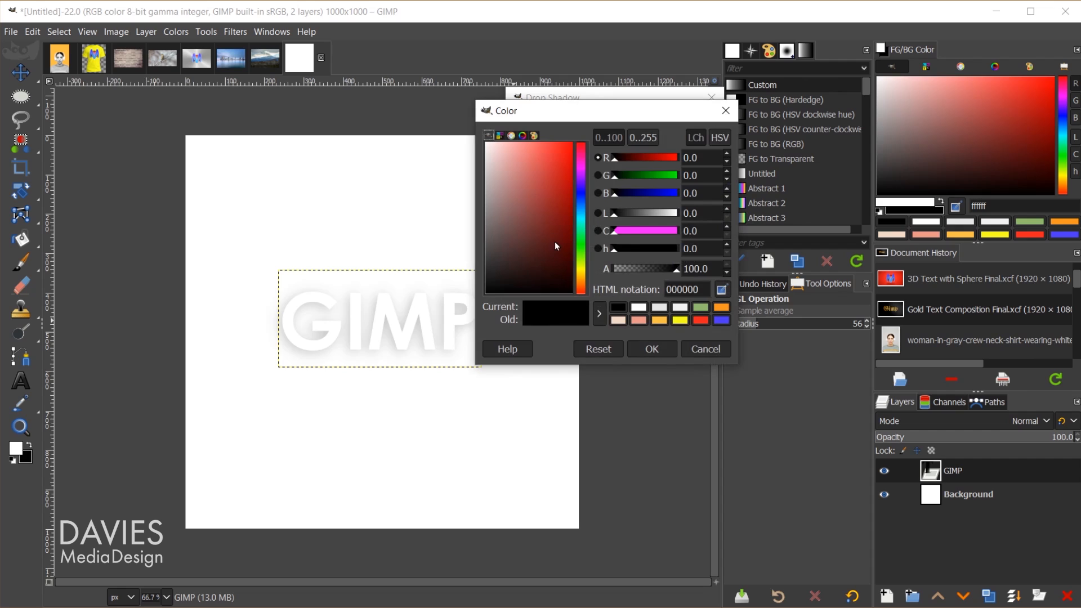
pyautogui.moveTo(556, 241); pyautogui.dragTo(569, 147)
pyautogui.click(581, 211)
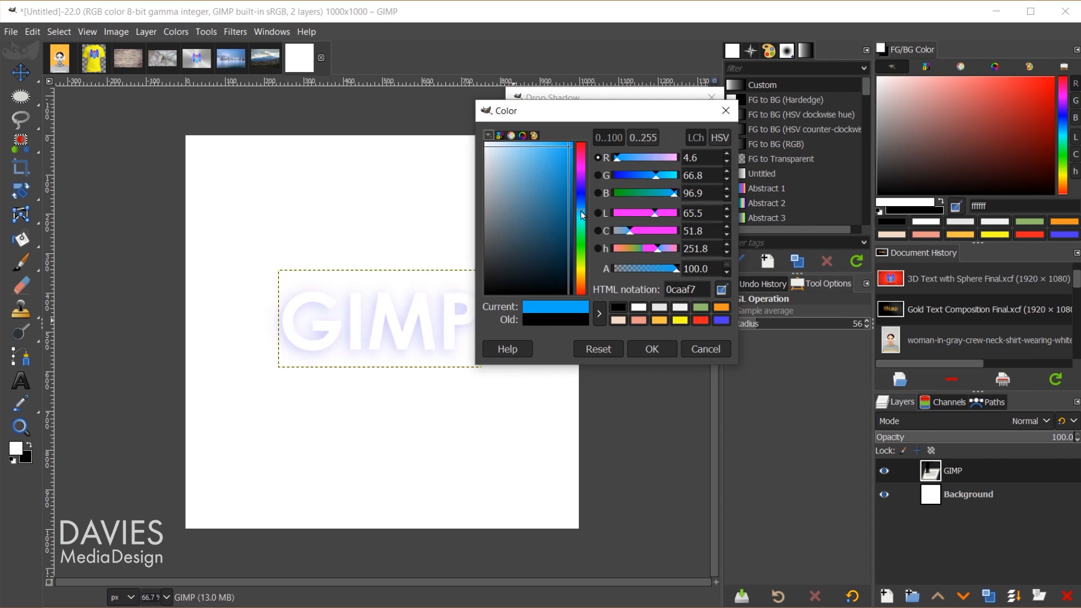
pyautogui.moveTo(582, 213)
pyautogui.mouseDown()
pyautogui.moveTo(581, 194)
pyautogui.moveTo(581, 242)
pyautogui.moveTo(585, 207)
pyautogui.mouseUp()
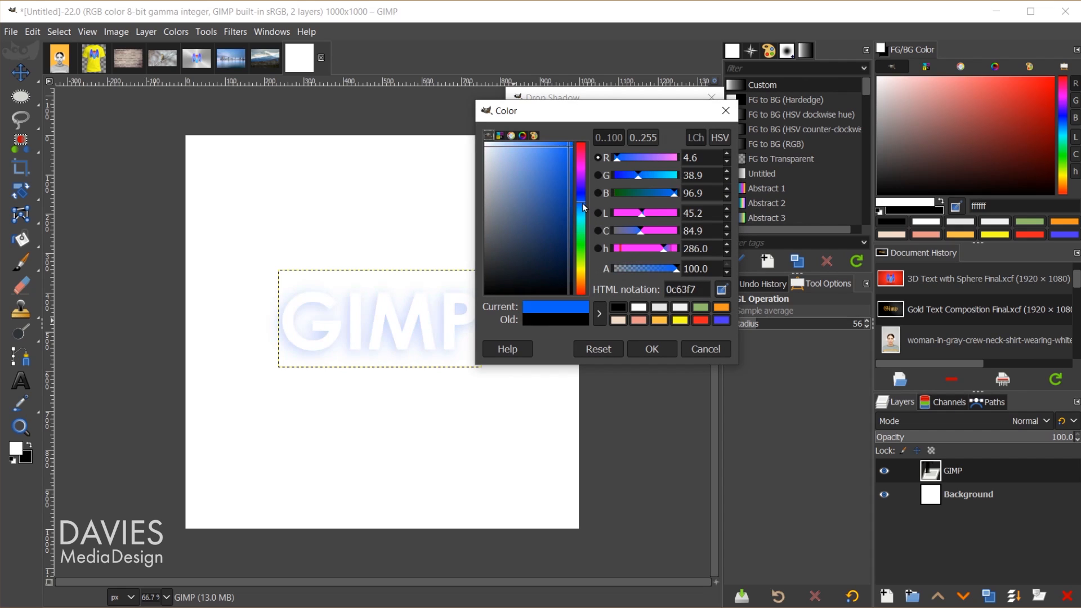
pyautogui.click(649, 350)
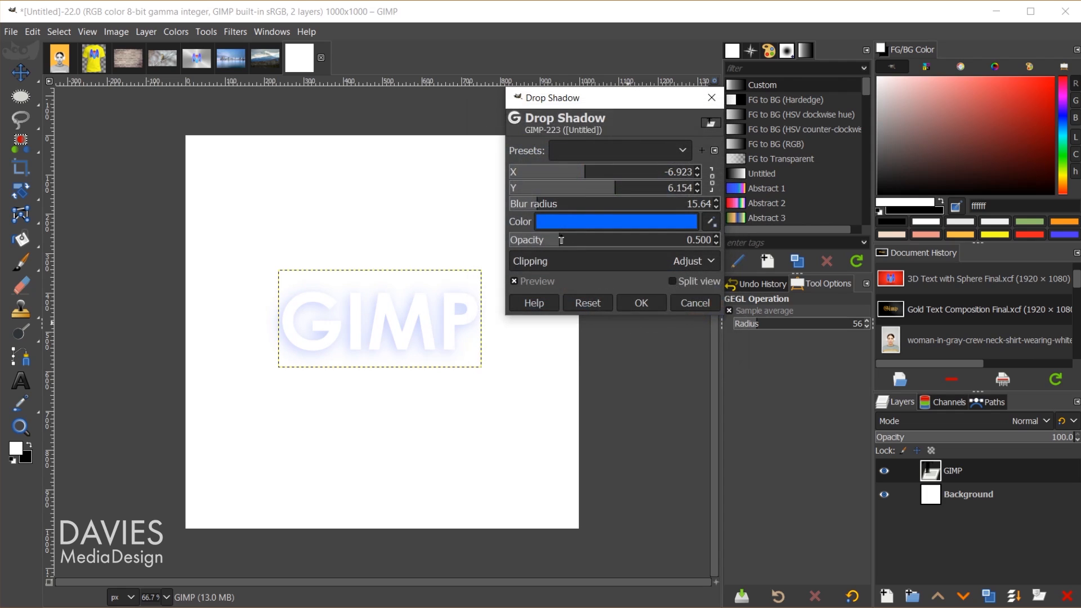
# - Raise the shadow opacity to 0.849, keep clipping on Adjust, and apply the Drop Shadow to the text
pyautogui.moveTo(561, 239); pyautogui.dragTo(596, 241)
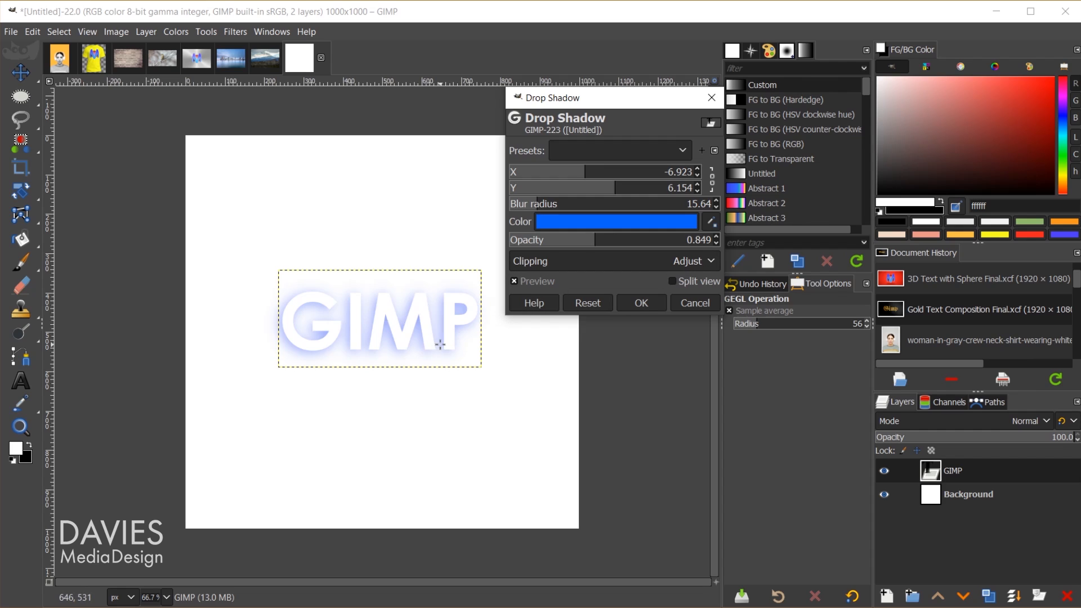
pyautogui.click(594, 264)
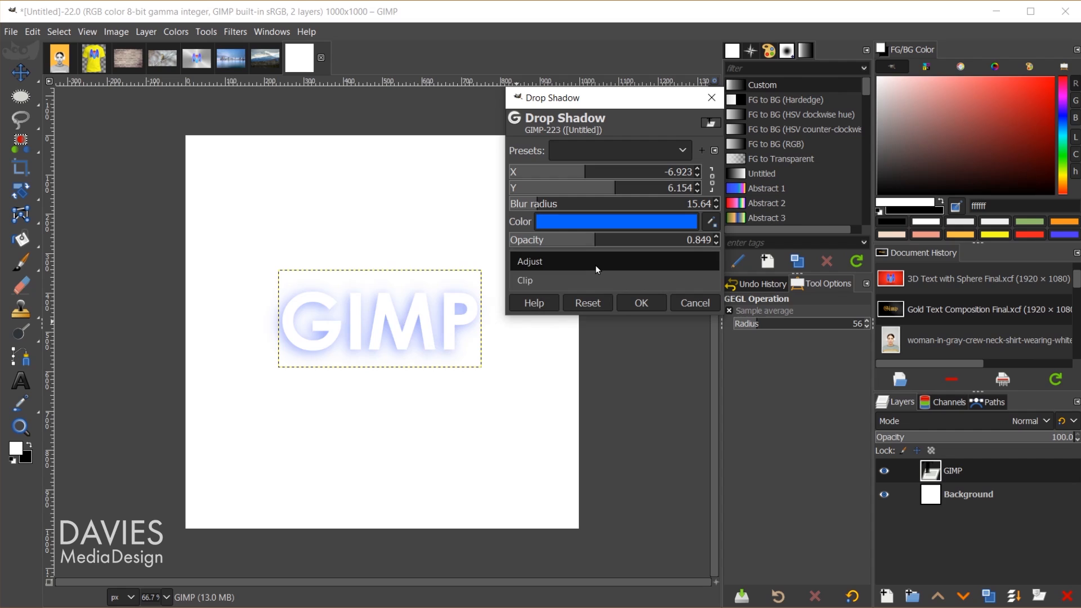
pyautogui.click(597, 264)
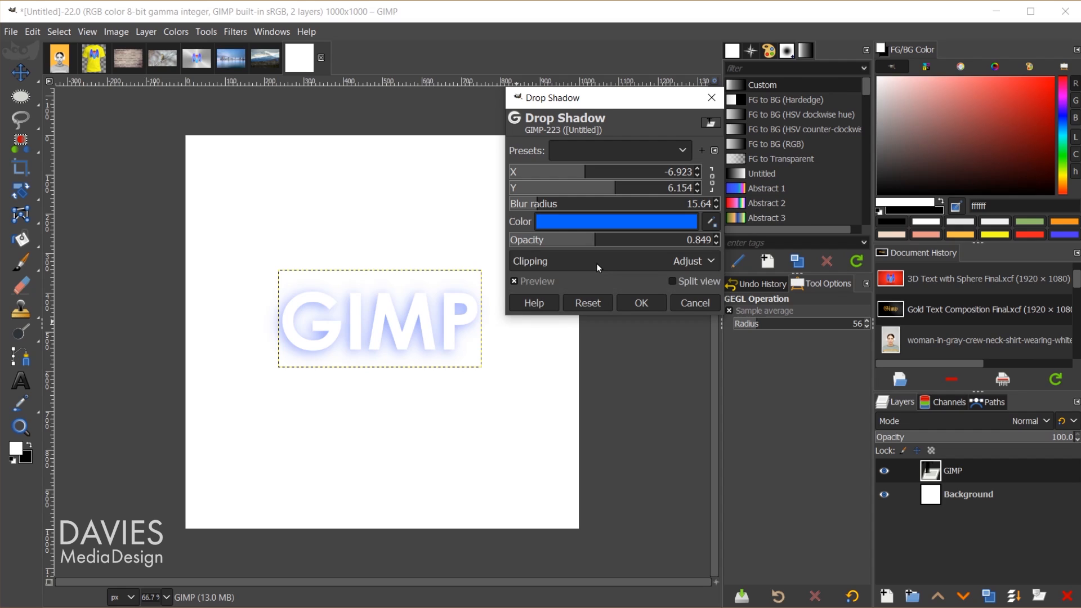
pyautogui.click(650, 304)
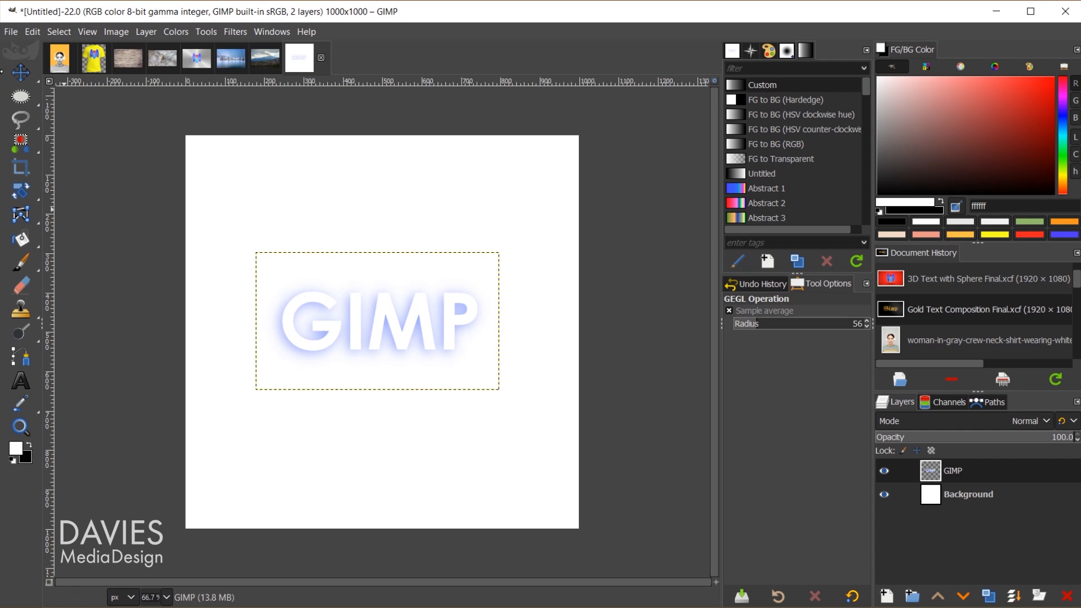
# - Switch to the portrait image, apply the portrait layer's mask, and toggle the layer's visibility off and on
pyautogui.click(59, 58)
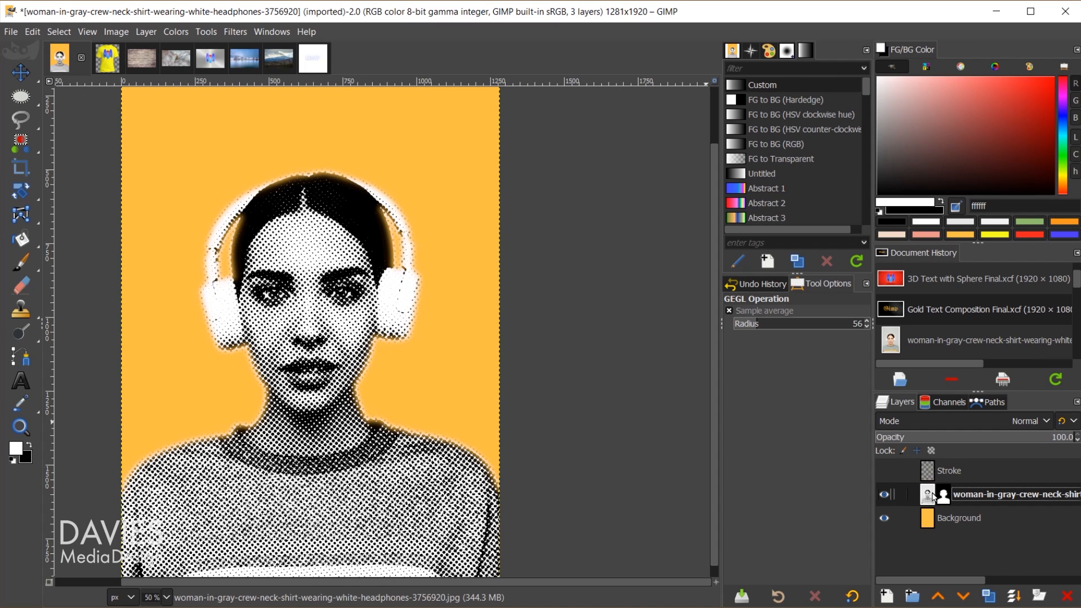
pyautogui.rightClick(928, 496)
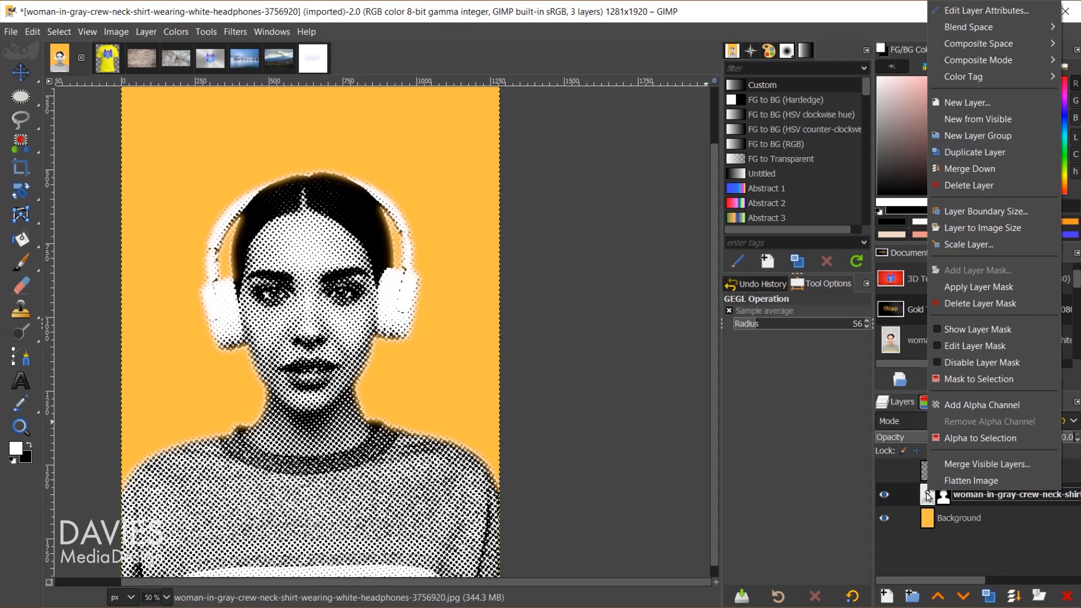
pyautogui.click(963, 286)
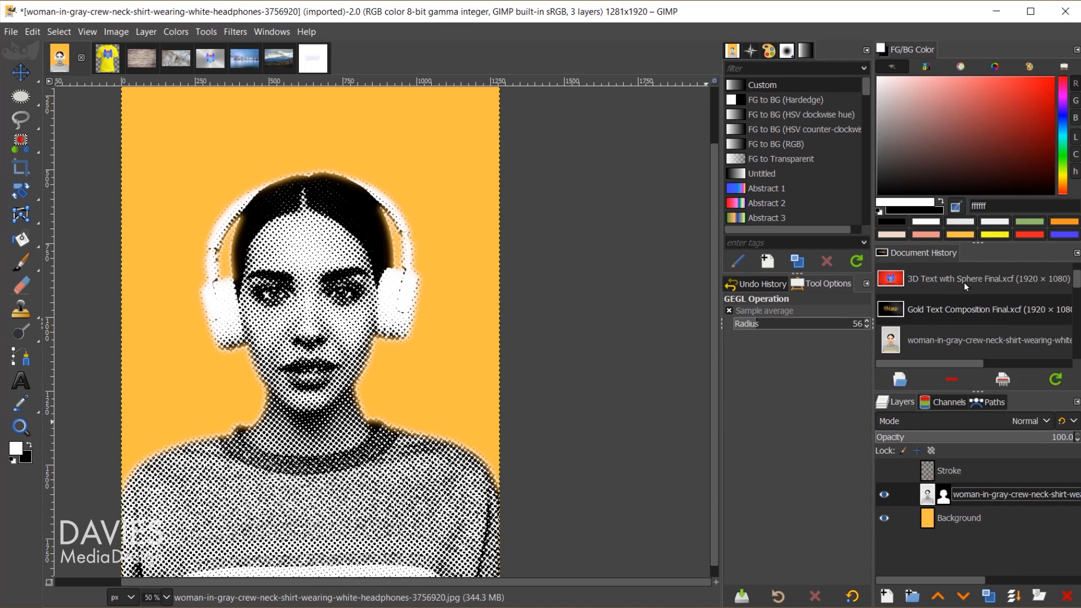
pyautogui.click(884, 495)
pyautogui.click(885, 495)
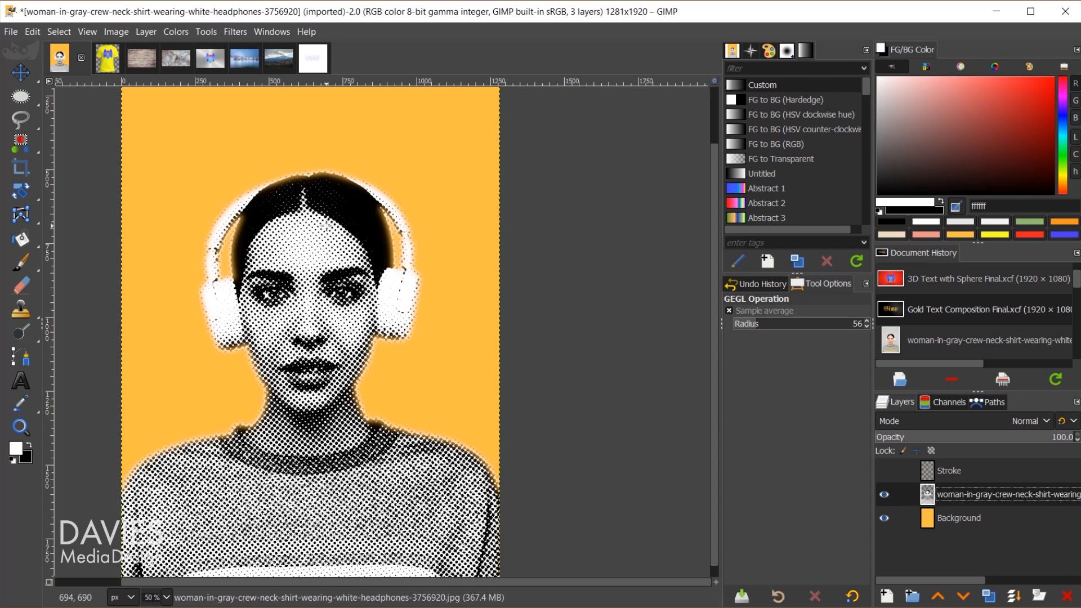
# - Apply a black Drop Shadow to the portrait layer with an X offset of 18.718, blur radius 10 and opacity 0.5
pyautogui.click(235, 32)
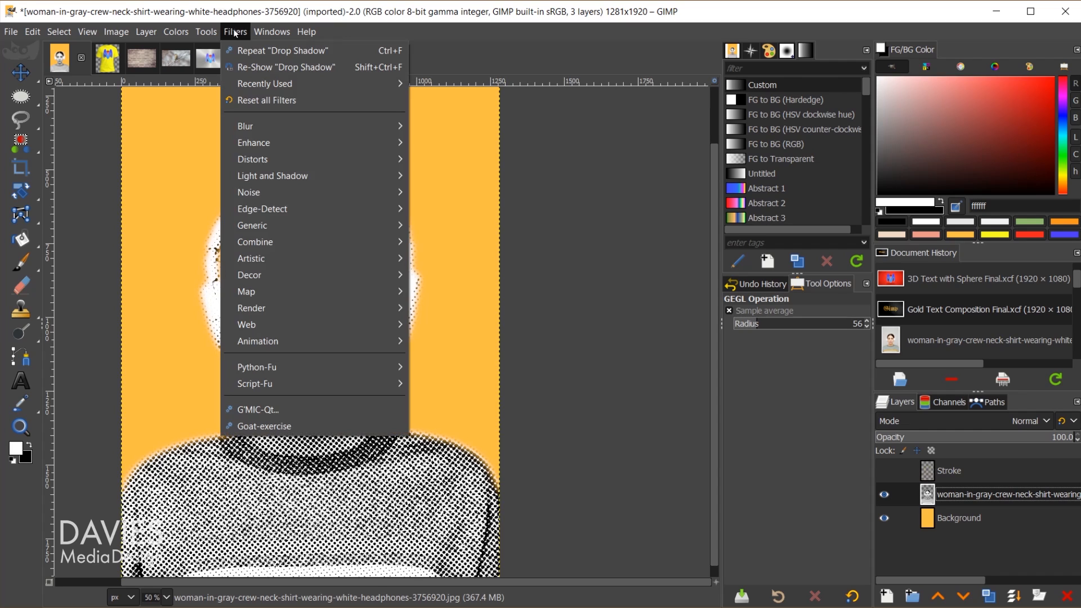
pyautogui.moveTo(300, 175)
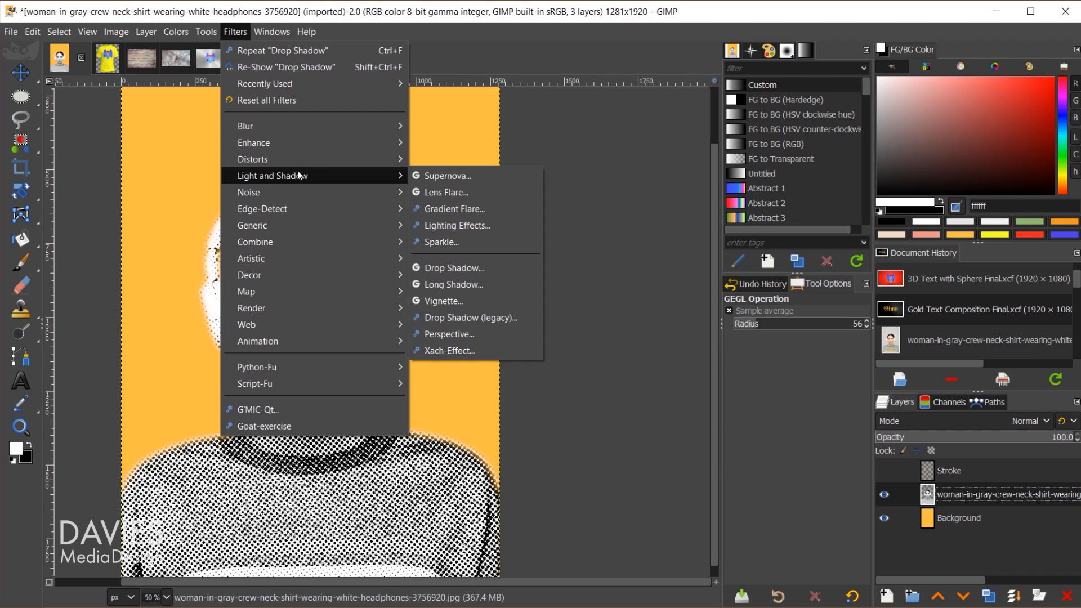
pyautogui.click(453, 268)
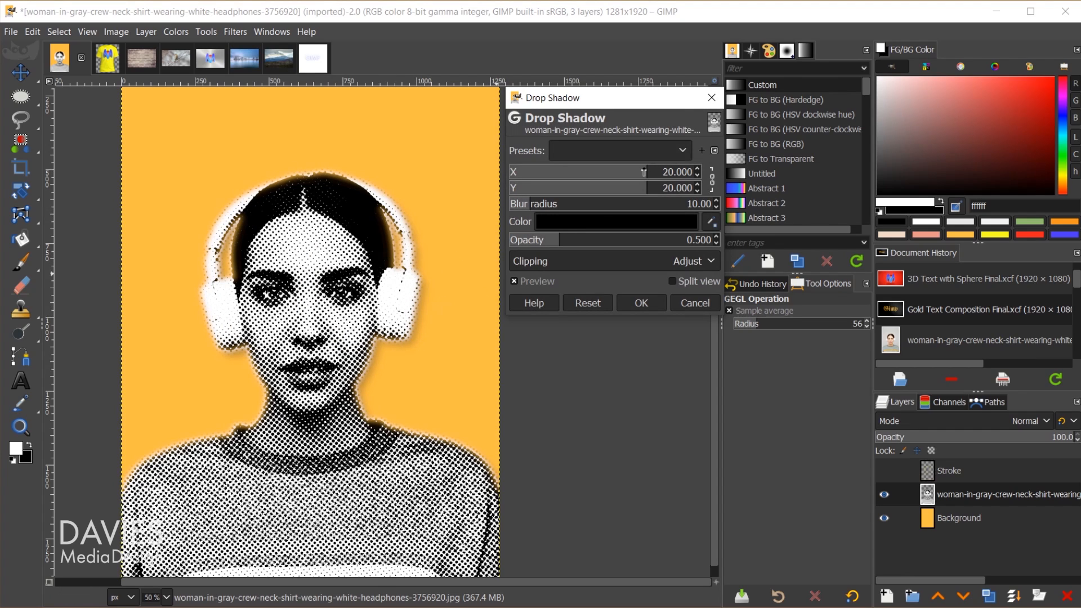
pyautogui.moveTo(644, 172)
pyautogui.mouseDown()
pyautogui.moveTo(614, 171)
pyautogui.moveTo(645, 171)
pyautogui.mouseUp()
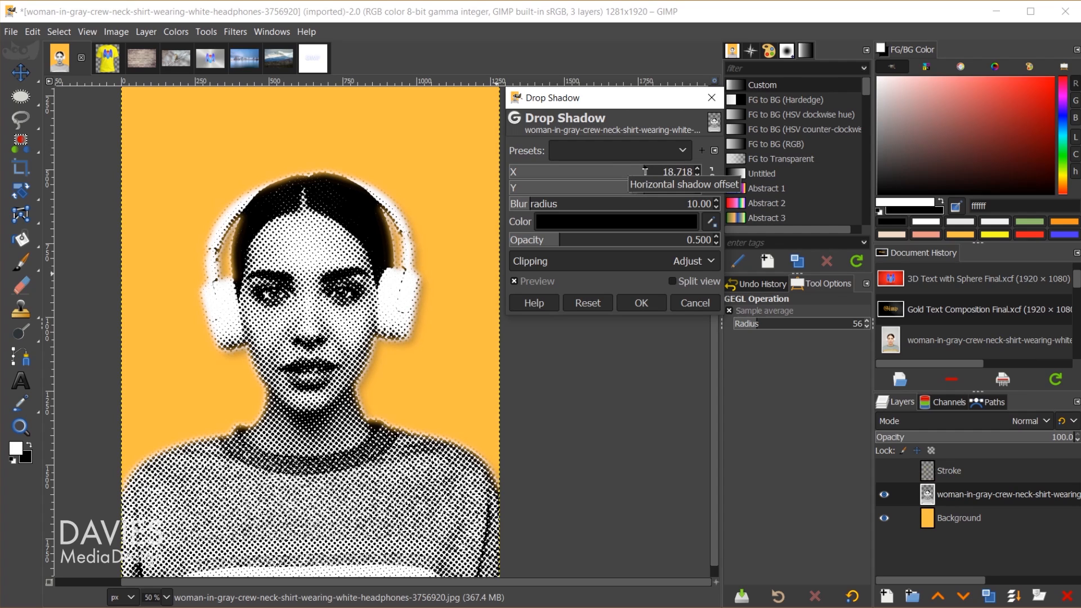
pyautogui.click(642, 303)
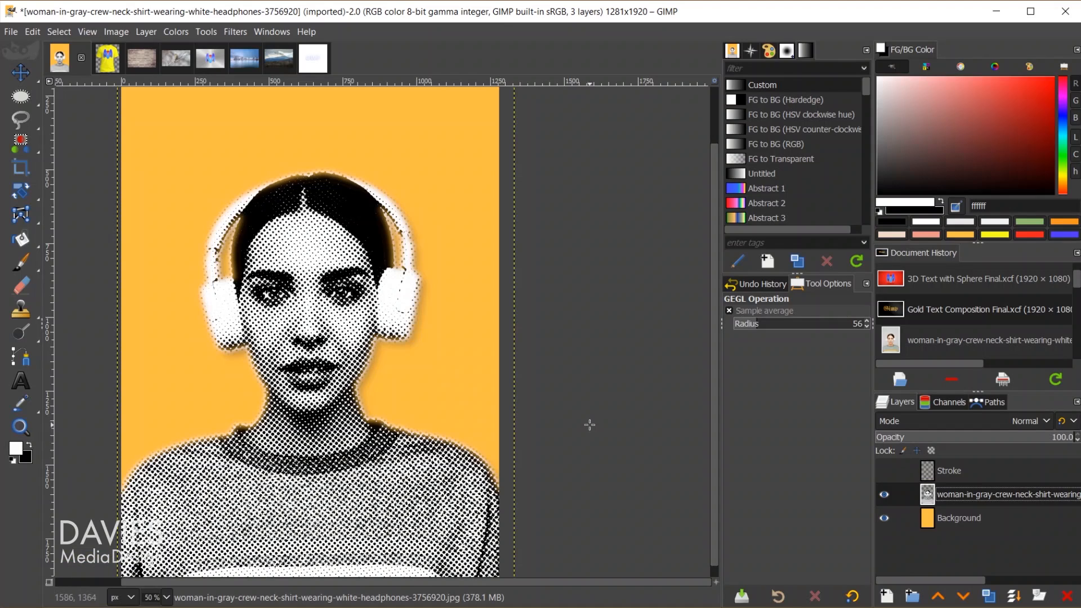
# - In the 1000 px image, delete the white GIMP layer and add black text "GIMP" in Century Gothic Bold at 200 px
pyautogui.click(313, 58)
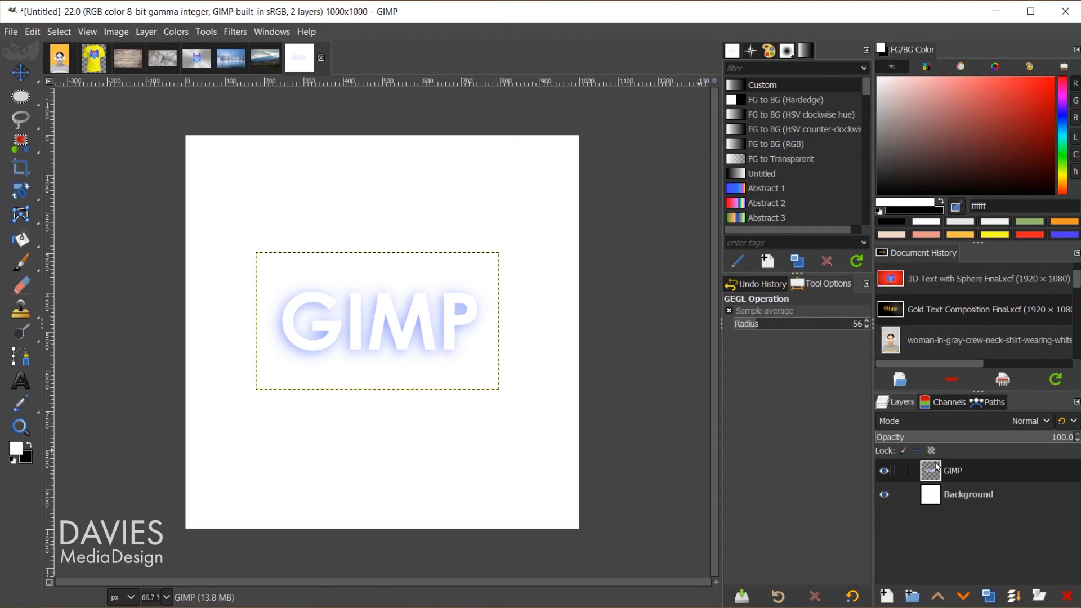
pyautogui.click(1068, 597)
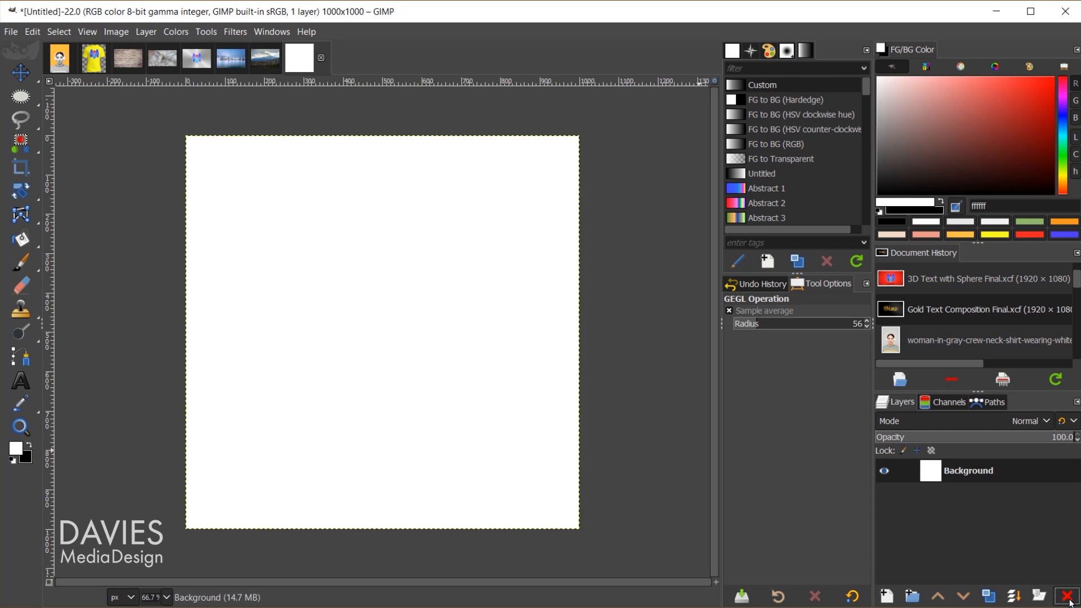
pyautogui.click(29, 445)
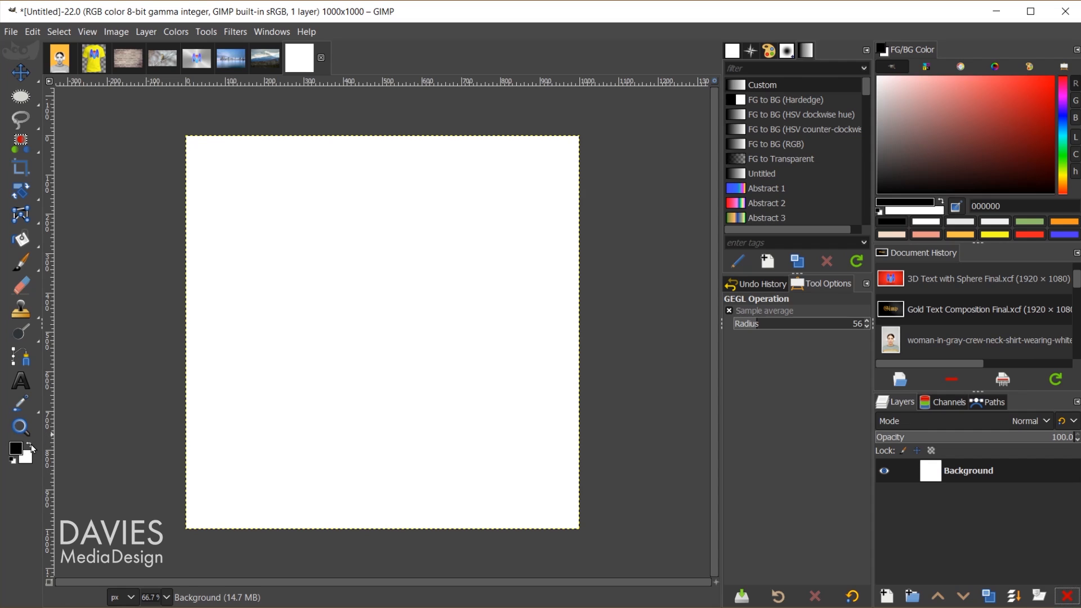
pyautogui.press('t')
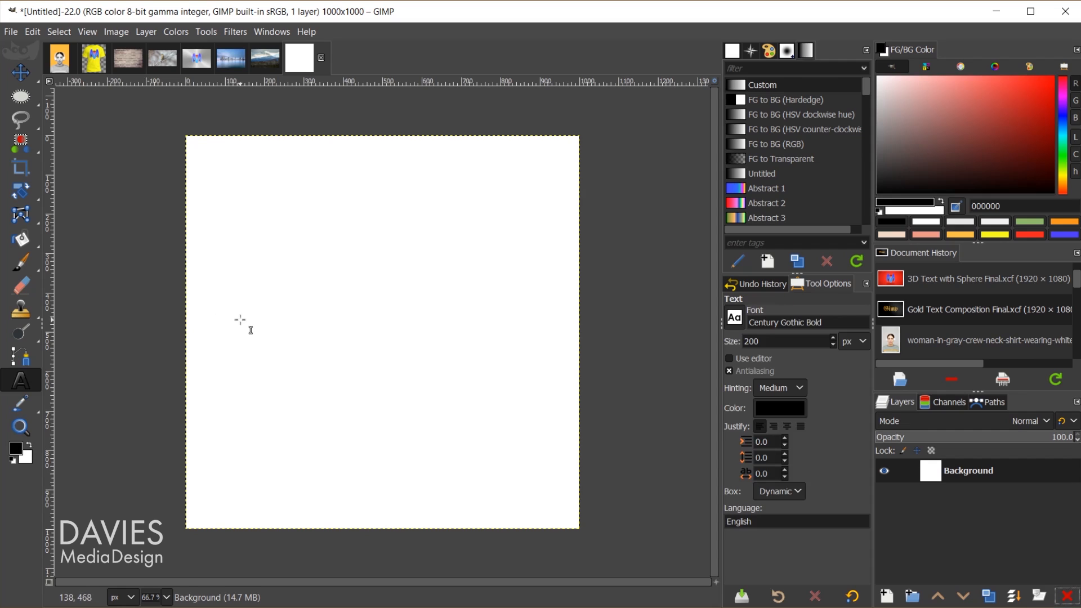
pyautogui.click(272, 257)
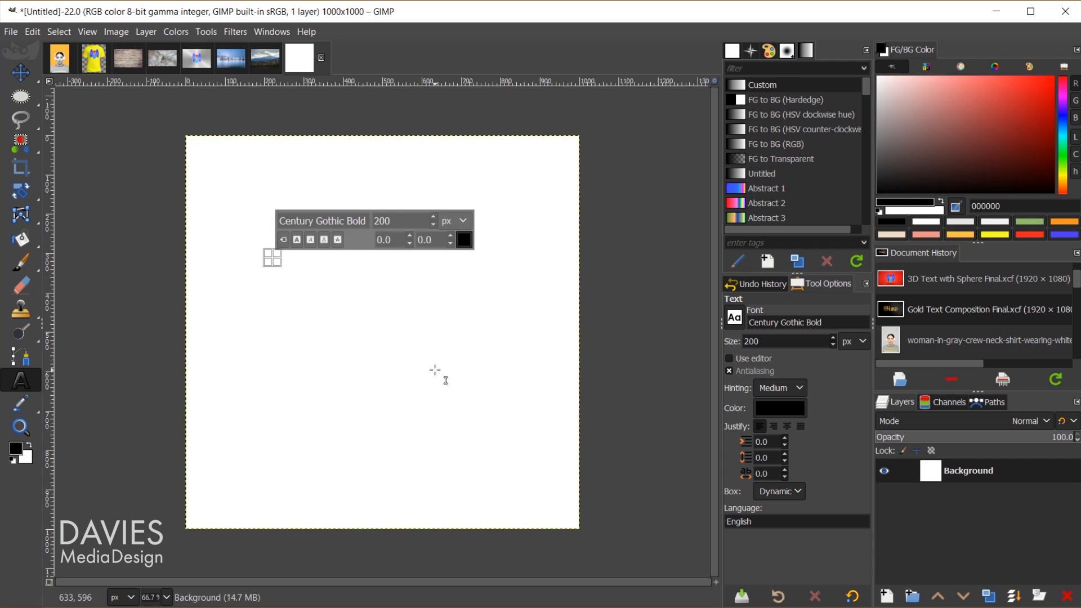
pyautogui.write('GIMP')
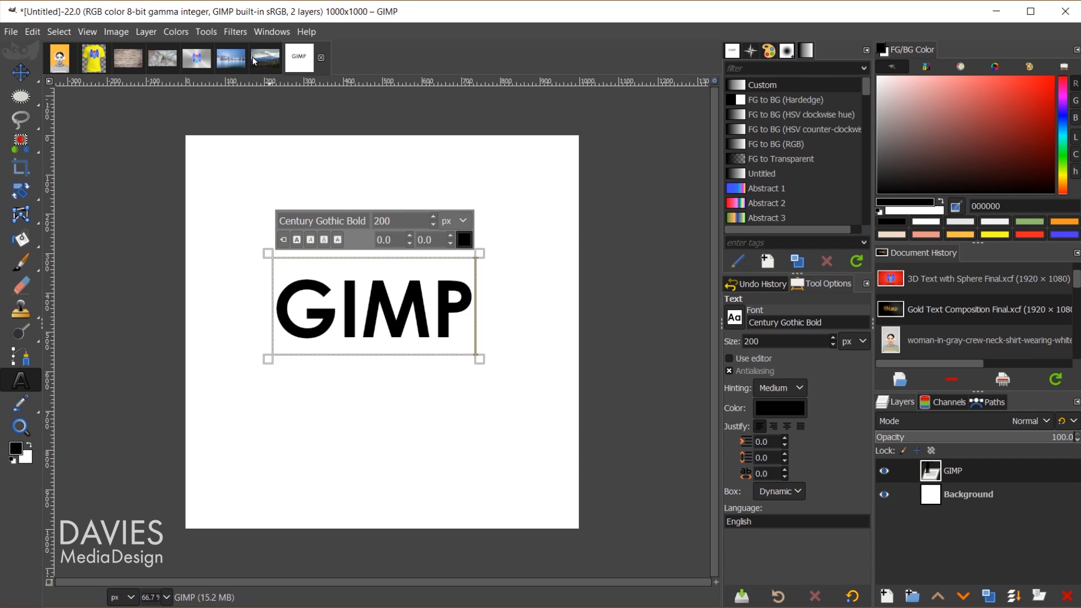
# - Start a Long Shadow filter on the black GIMP text and set the shadow color to bright green
pyautogui.click(236, 34)
pyautogui.moveTo(289, 178)
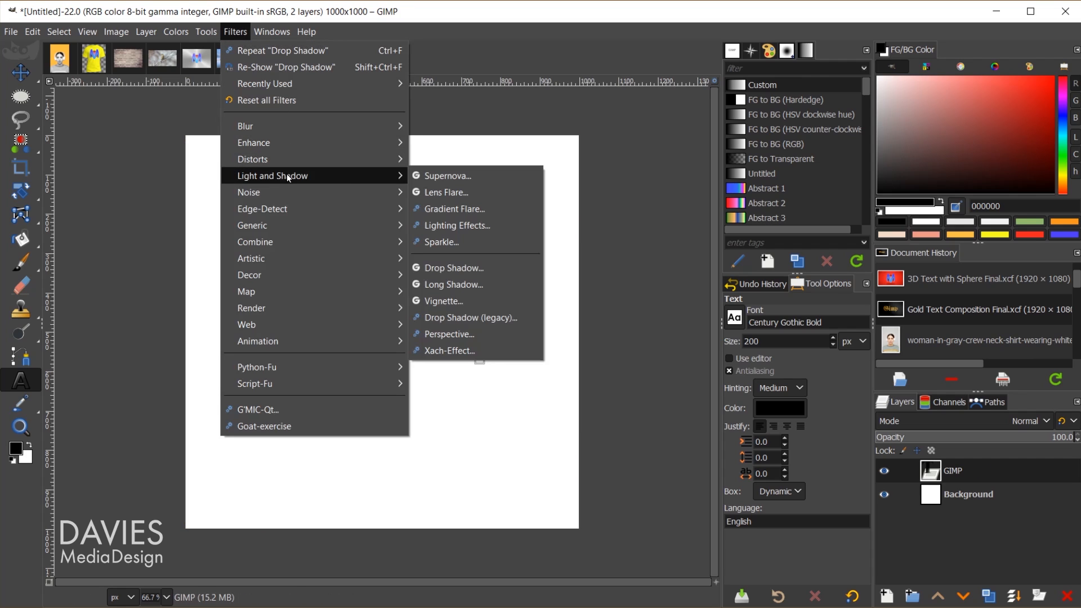
pyautogui.click(454, 284)
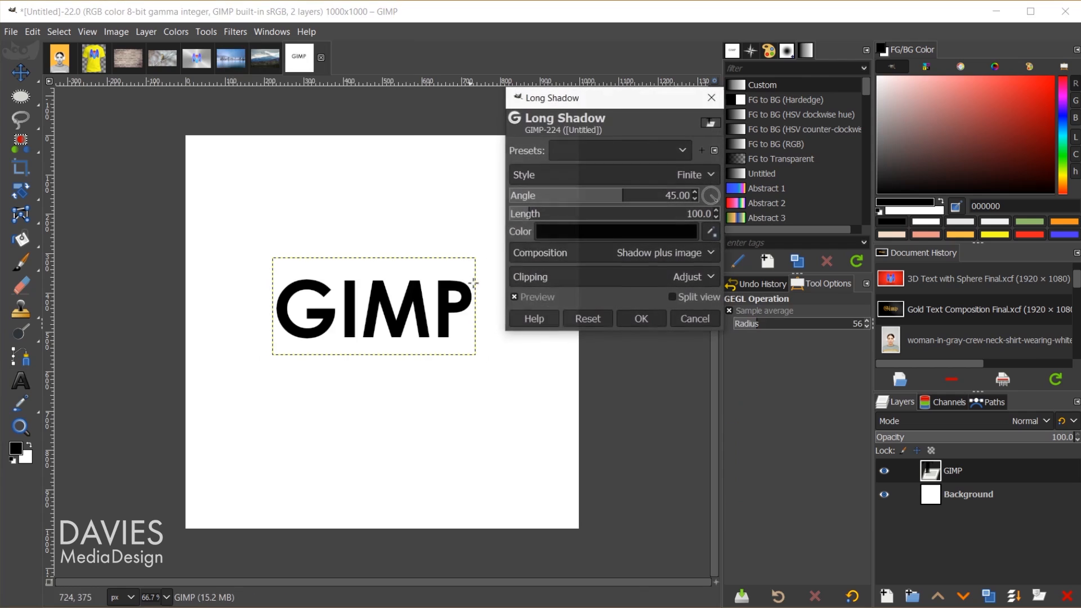
pyautogui.click(561, 233)
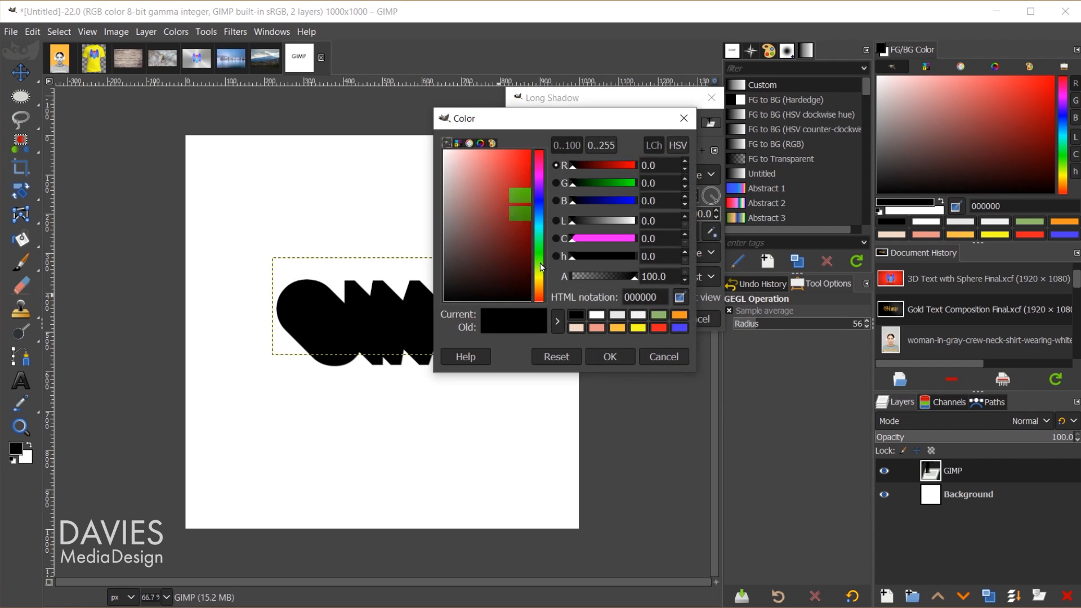
pyautogui.click(542, 242)
pyautogui.moveTo(515, 212); pyautogui.dragTo(528, 141)
pyautogui.click(610, 358)
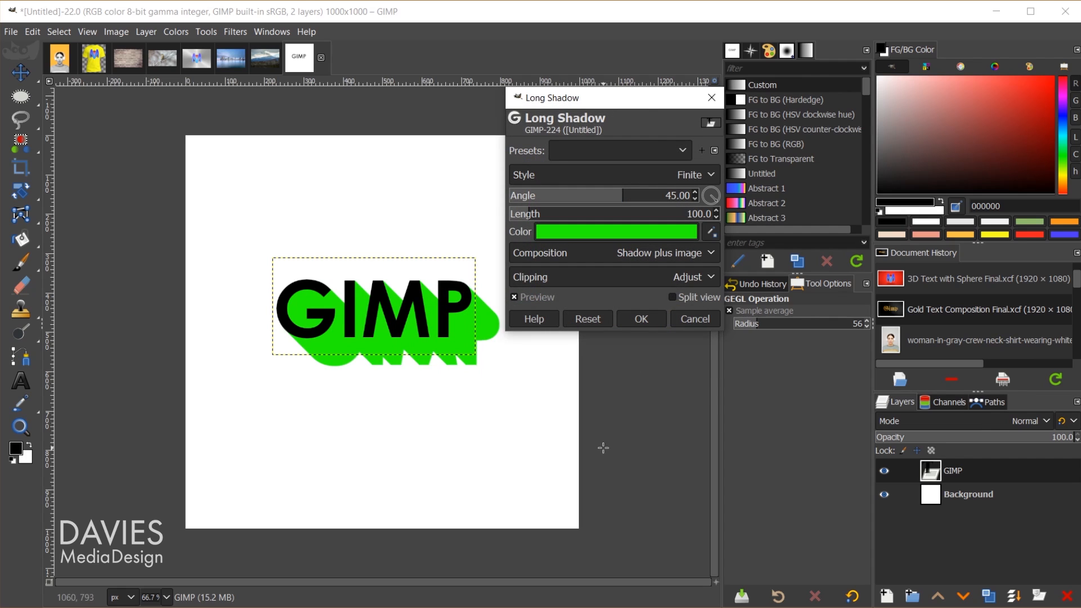
# - Try the Infinite style for the long shadow, and expand the GIMP text layer to the image size
pyautogui.click(620, 173)
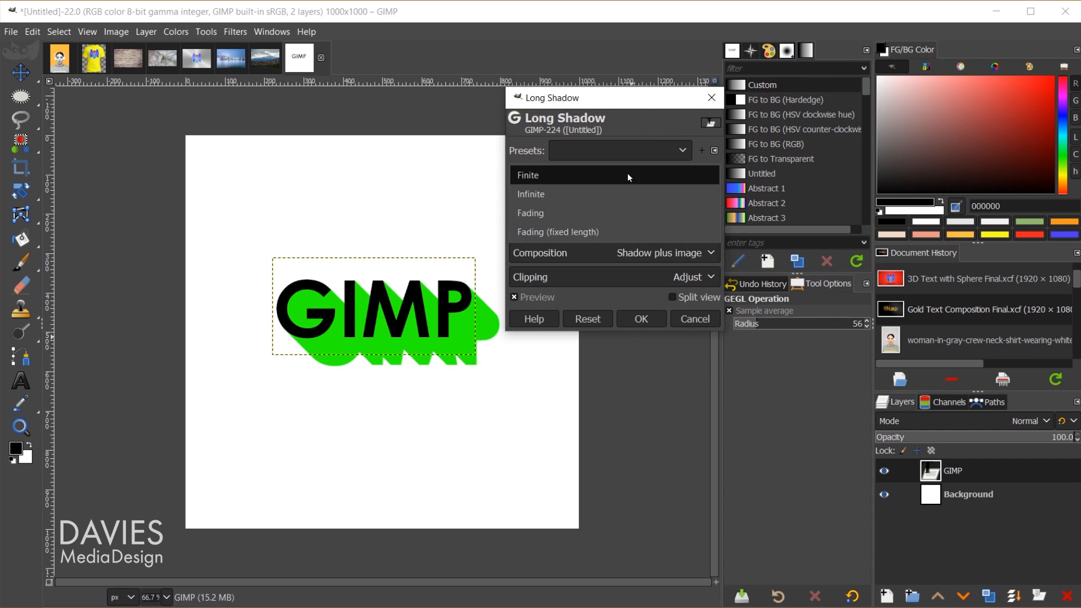
pyautogui.click(636, 195)
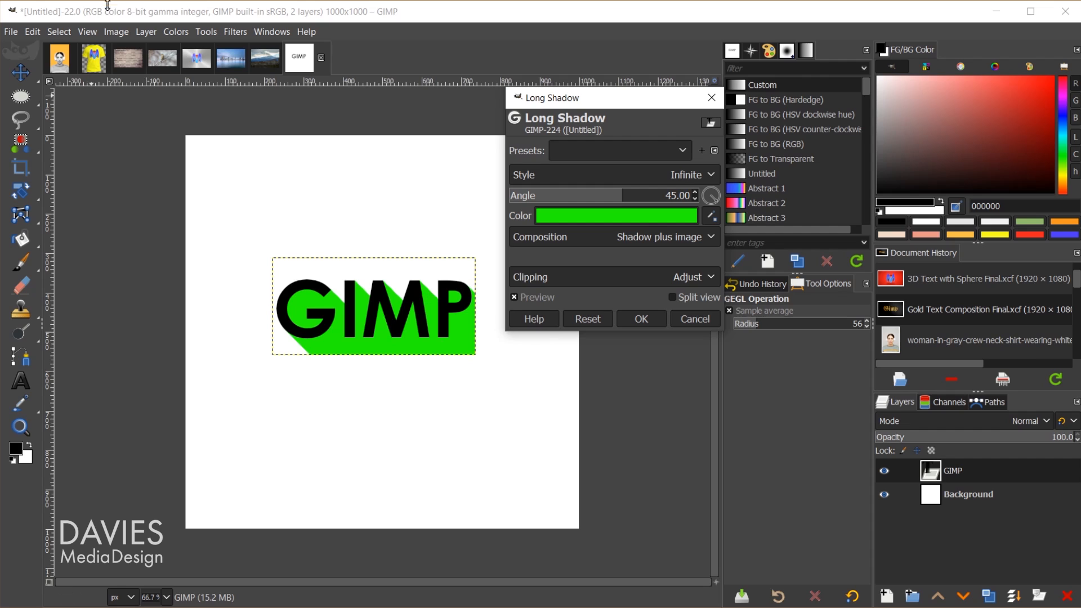
pyautogui.click(145, 32)
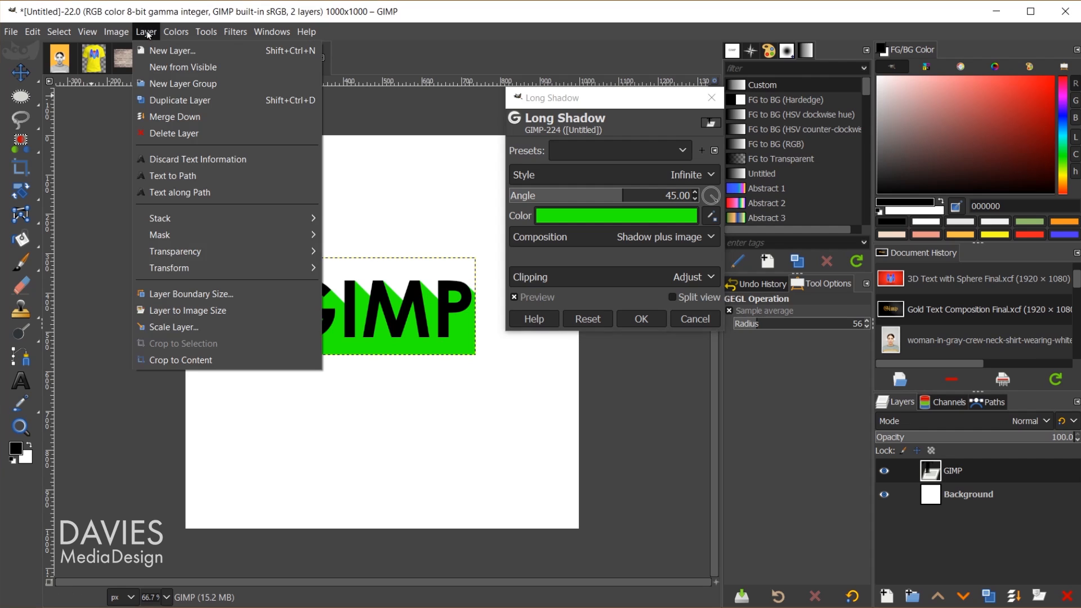
pyautogui.click(223, 310)
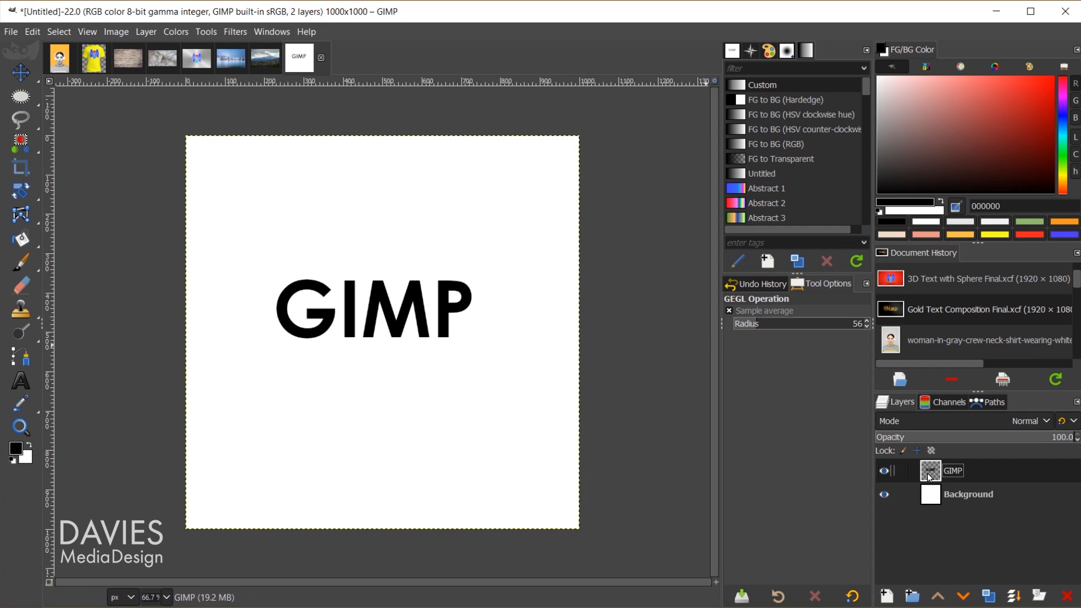
# - Start a Long Shadow filter on the enlarged GIMP text layer and set the shadow color to bright green (00ff12)
pyautogui.click(236, 32)
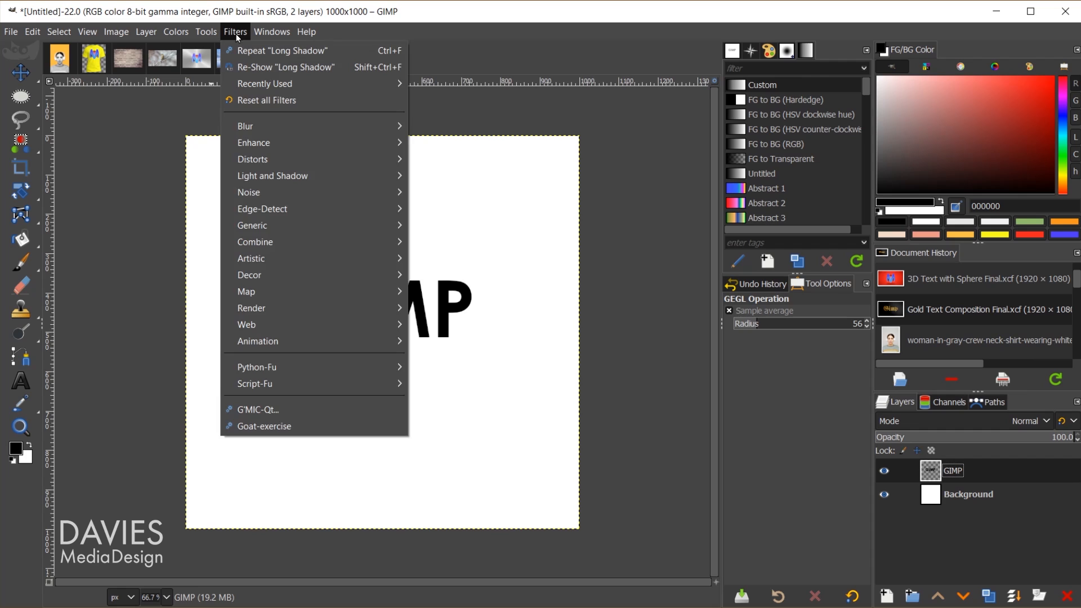
pyautogui.moveTo(313, 181)
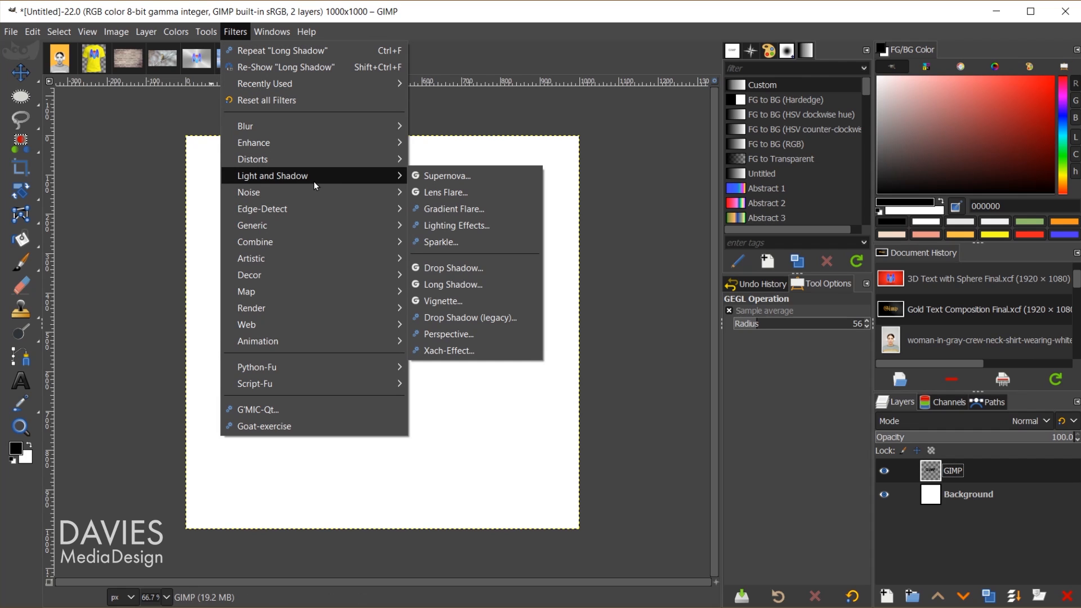
pyautogui.click(485, 283)
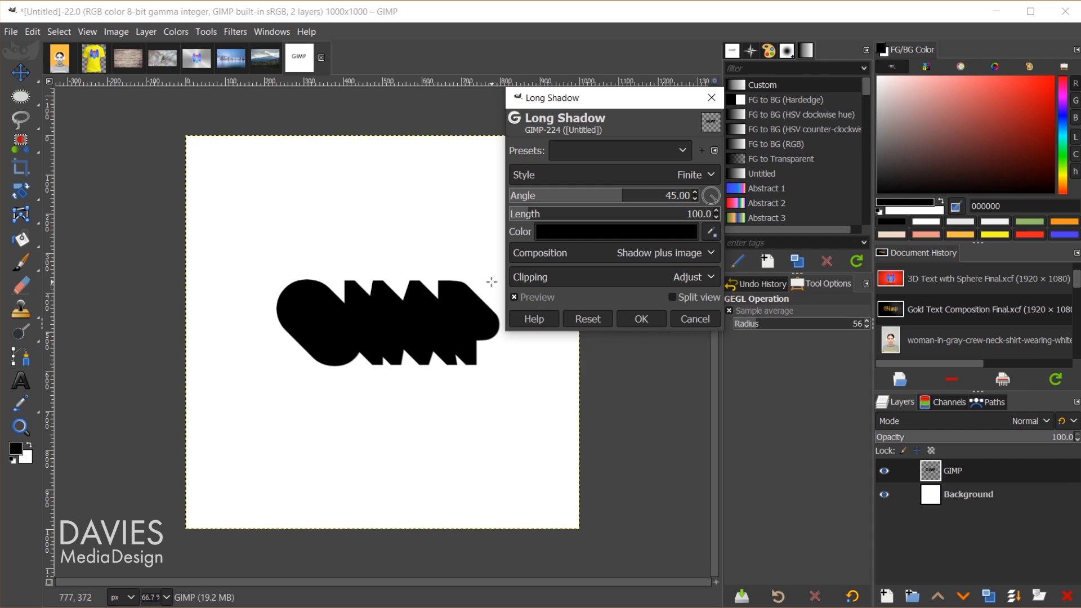
pyautogui.click(568, 232)
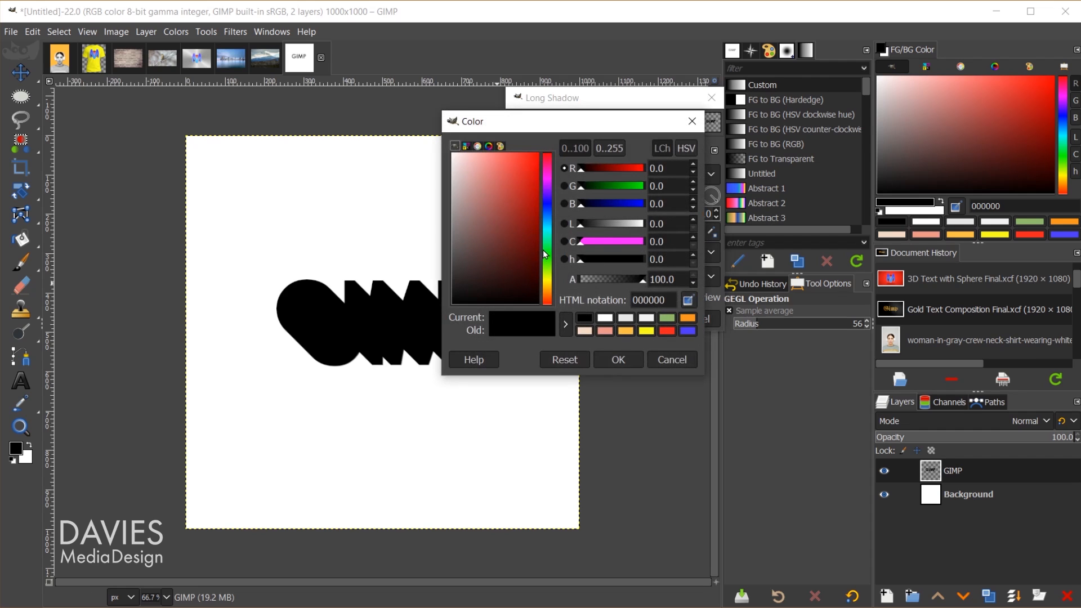
pyautogui.click(545, 254)
pyautogui.moveTo(526, 165); pyautogui.dragTo(542, 142)
pyautogui.moveTo(549, 249); pyautogui.dragTo(550, 254)
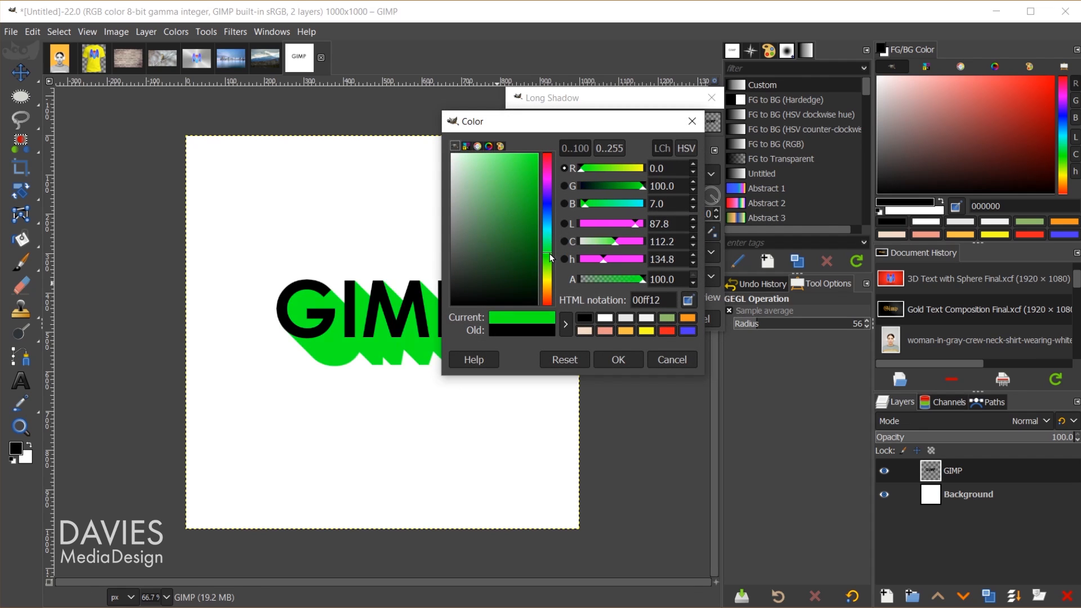
pyautogui.click(618, 359)
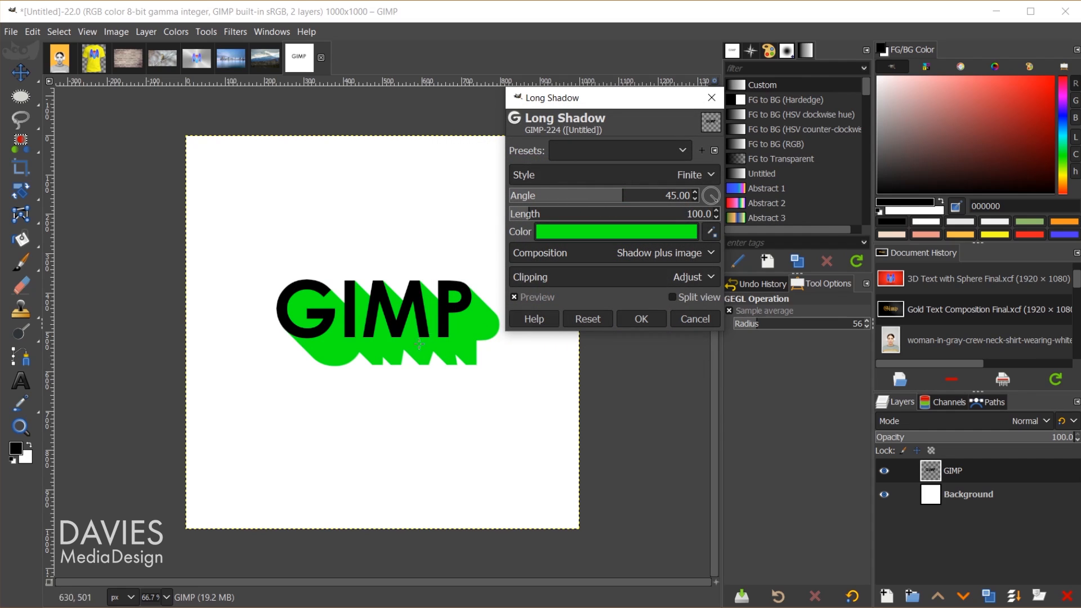
# - Try the Infinite, Fading and Fading (fixed length) styles for the green long shadow
pyautogui.click(625, 173)
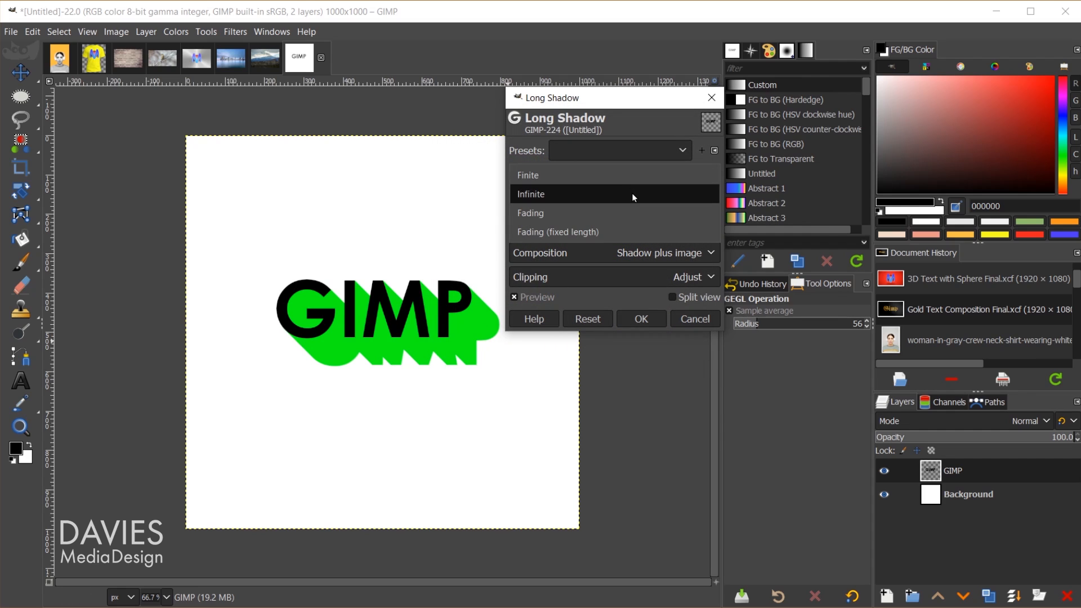
pyautogui.click(632, 193)
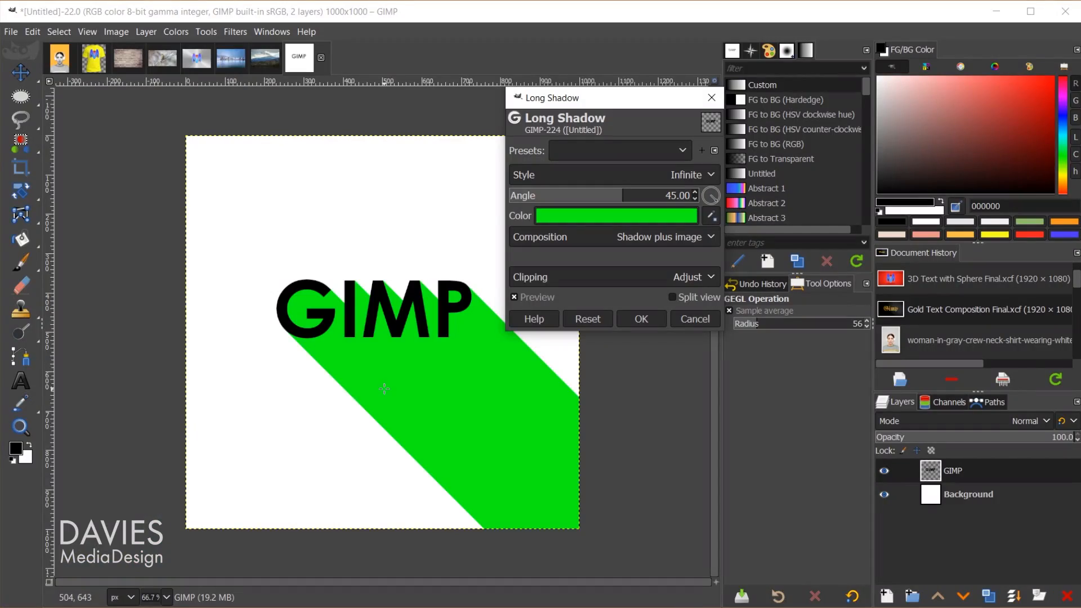
pyautogui.click(590, 176)
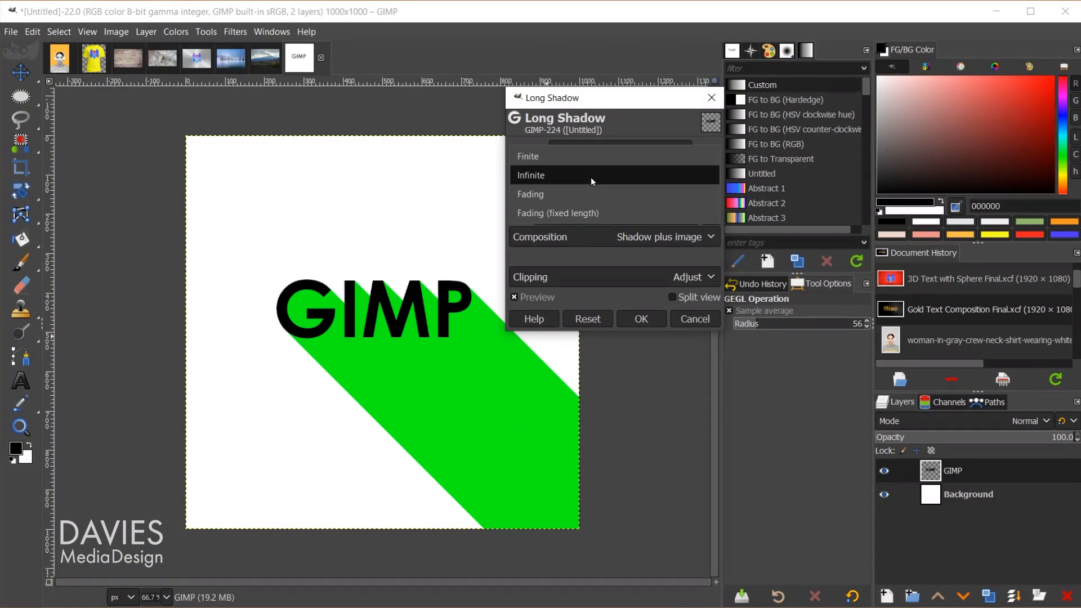
pyautogui.click(600, 196)
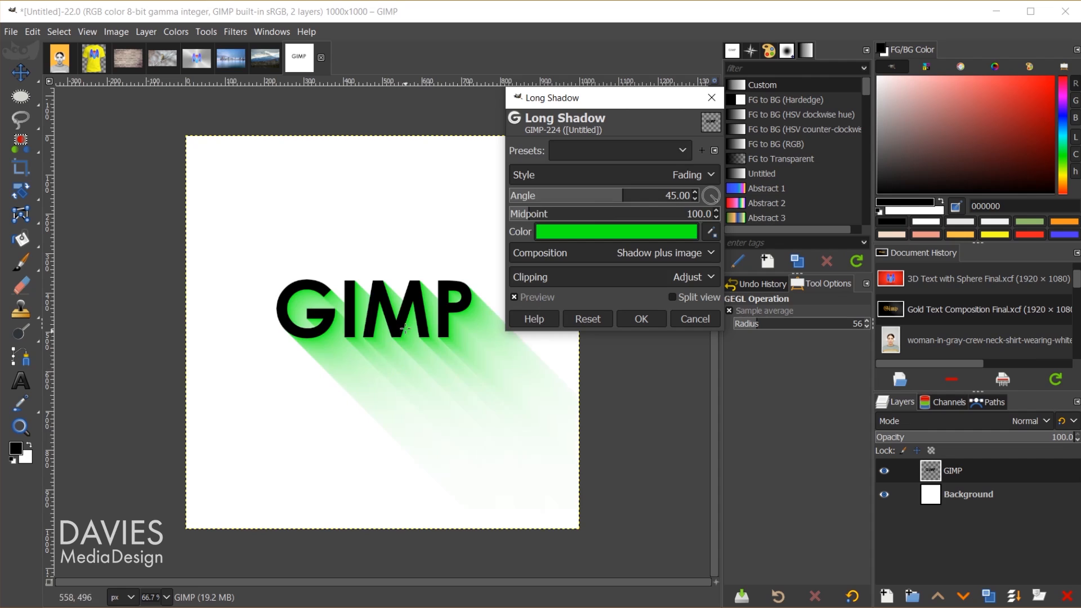
pyautogui.click(567, 176)
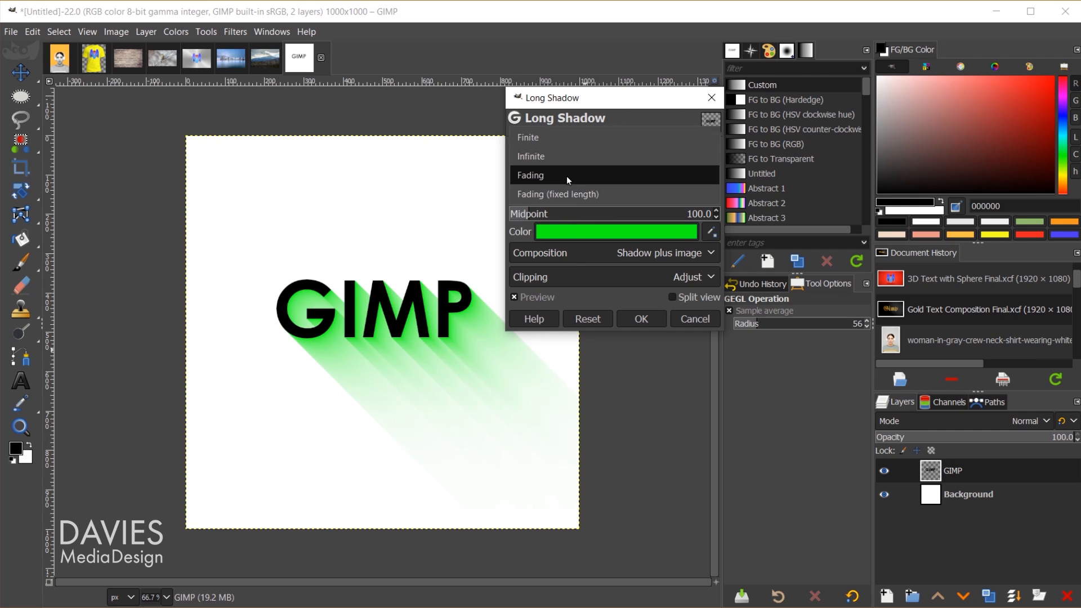
pyautogui.click(586, 197)
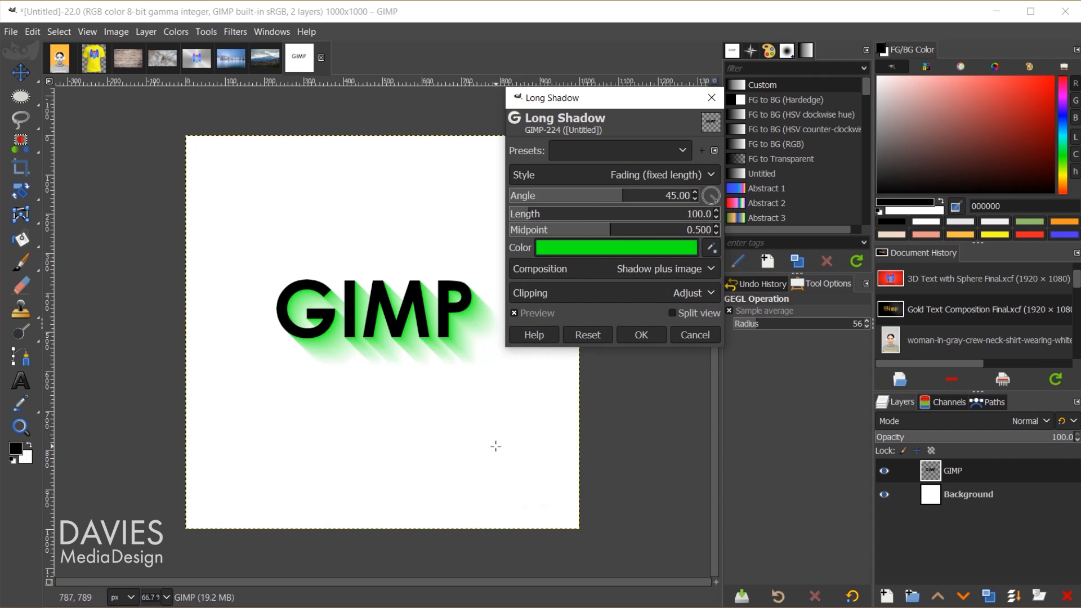
# - Set the long shadow's length to 174.4, angle to 53.77 and midpoint to 0.468
pyautogui.moveTo(530, 214)
pyautogui.mouseDown()
pyautogui.moveTo(558, 217)
pyautogui.moveTo(545, 222)
pyautogui.mouseUp()
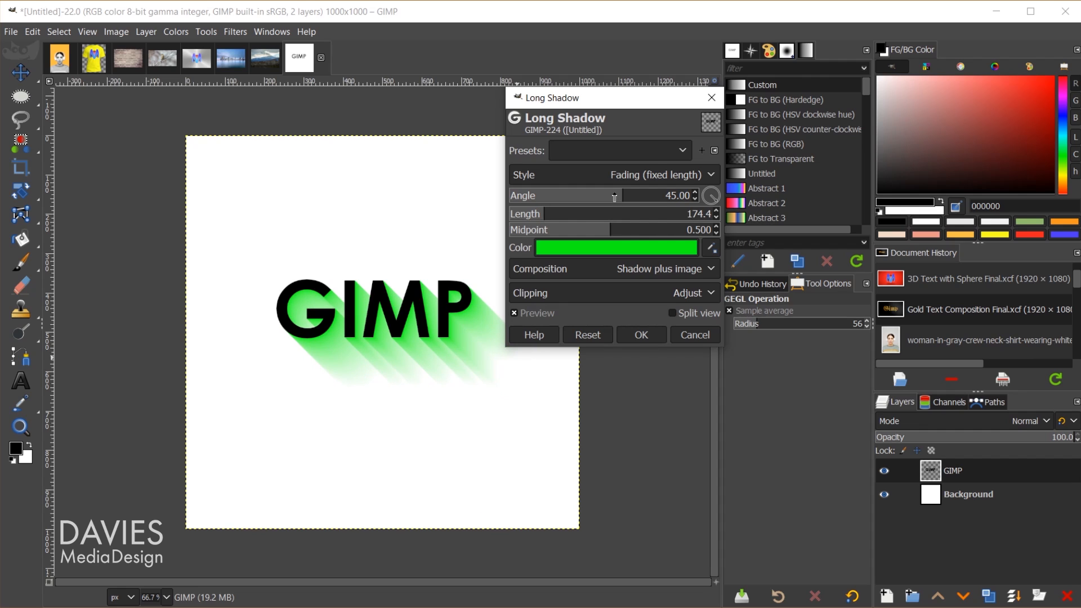
pyautogui.moveTo(615, 197); pyautogui.dragTo(665, 239)
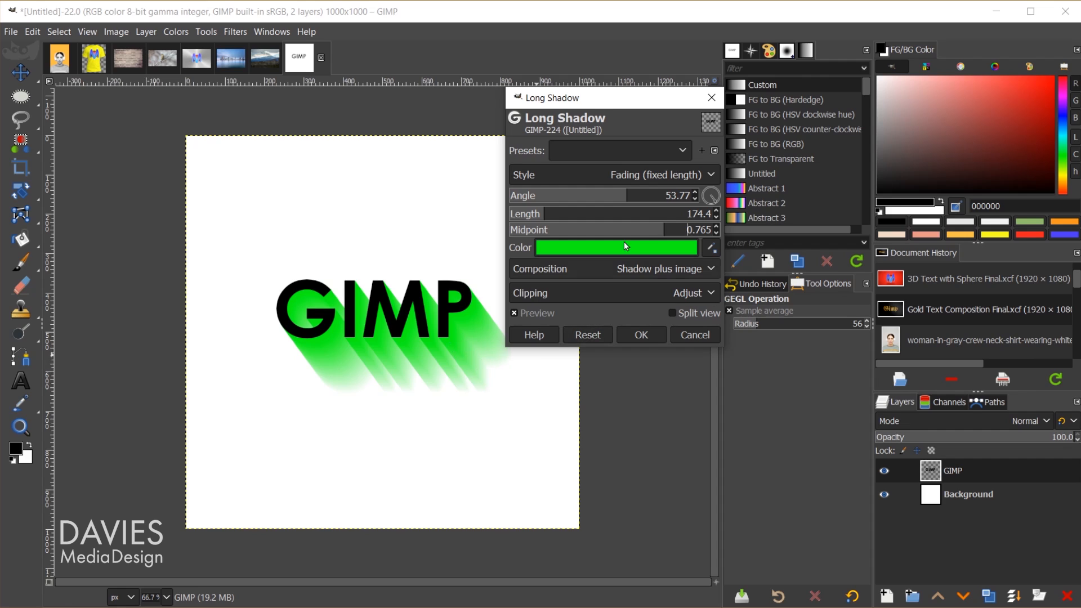
pyautogui.moveTo(645, 231); pyautogui.dragTo(600, 232)
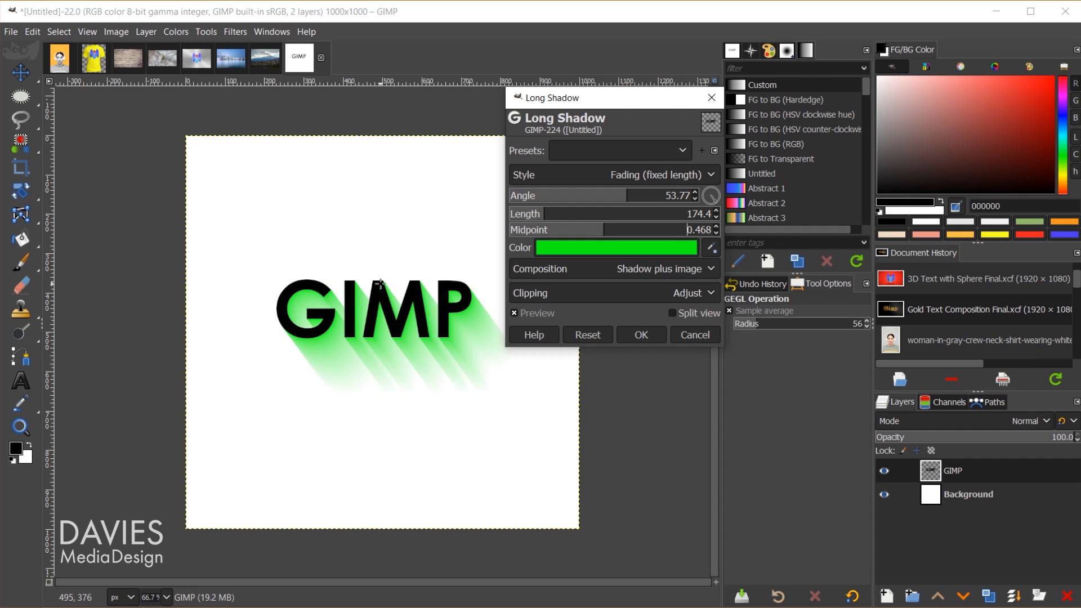
# - Try the Shadow only and Shadow minus image compositions, and return to Shadow plus image
pyautogui.click(570, 270)
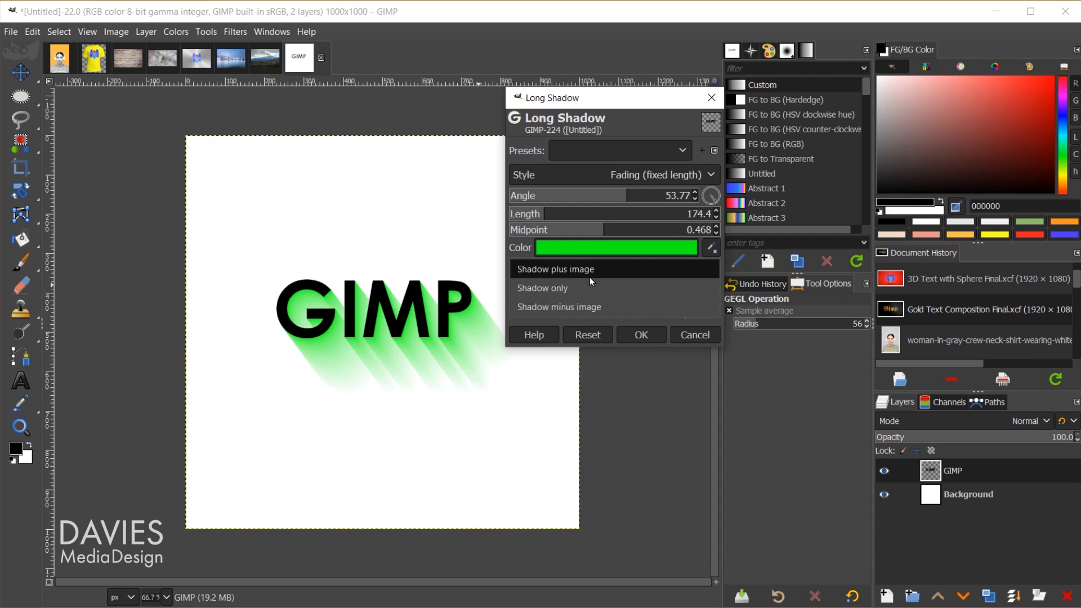
pyautogui.click(611, 290)
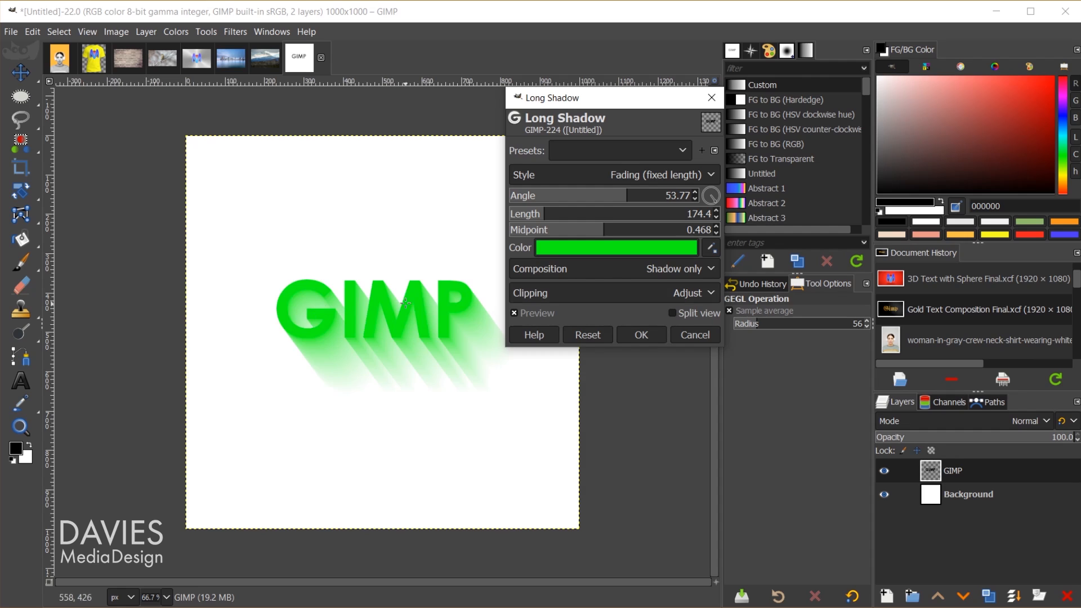
pyautogui.click(593, 270)
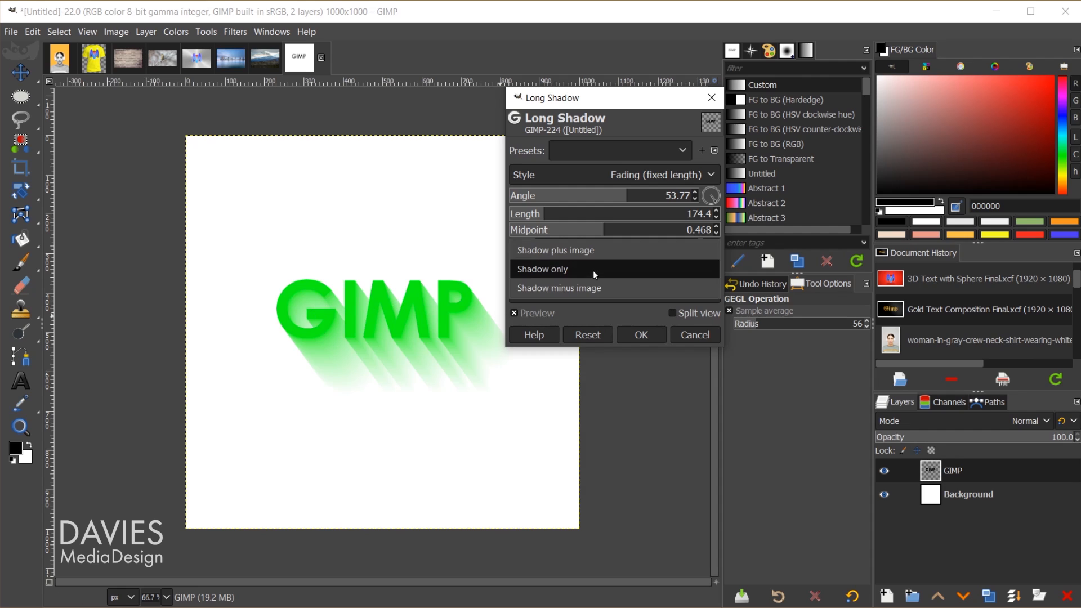
pyautogui.click(658, 288)
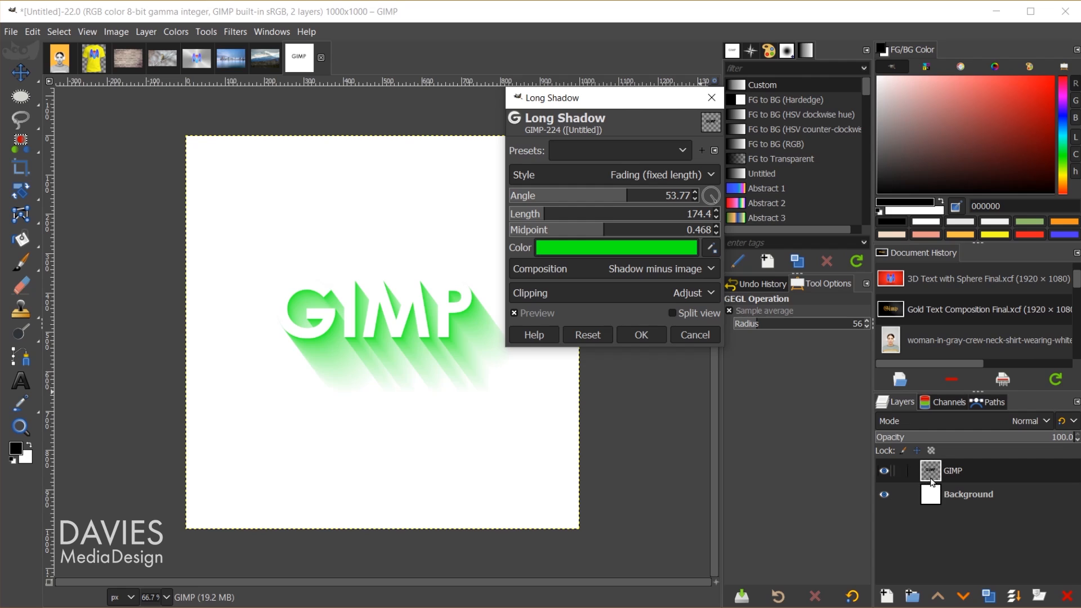
pyautogui.click(630, 266)
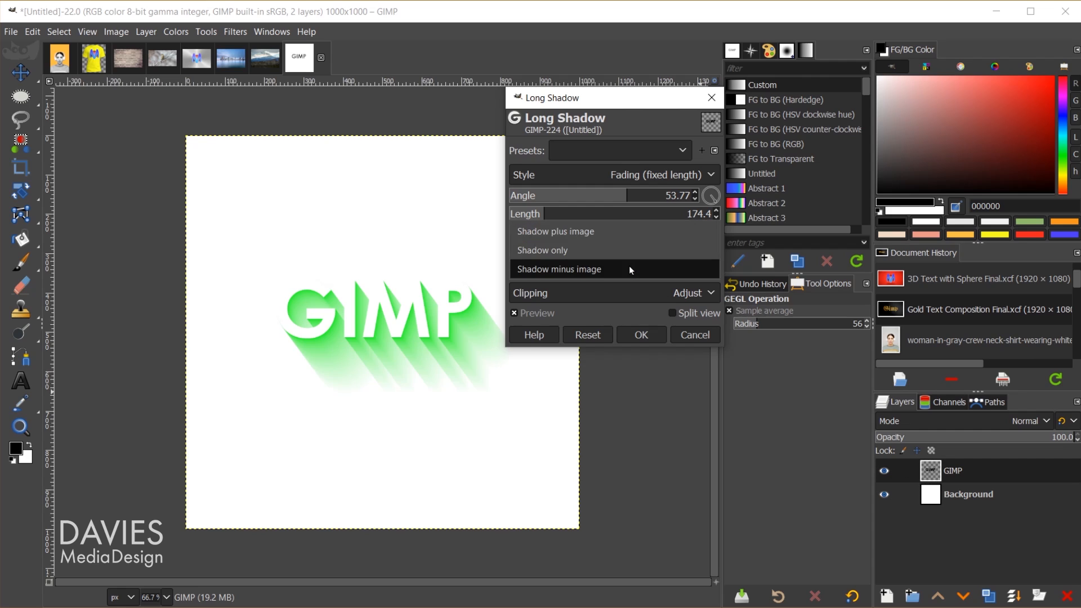
pyautogui.click(639, 234)
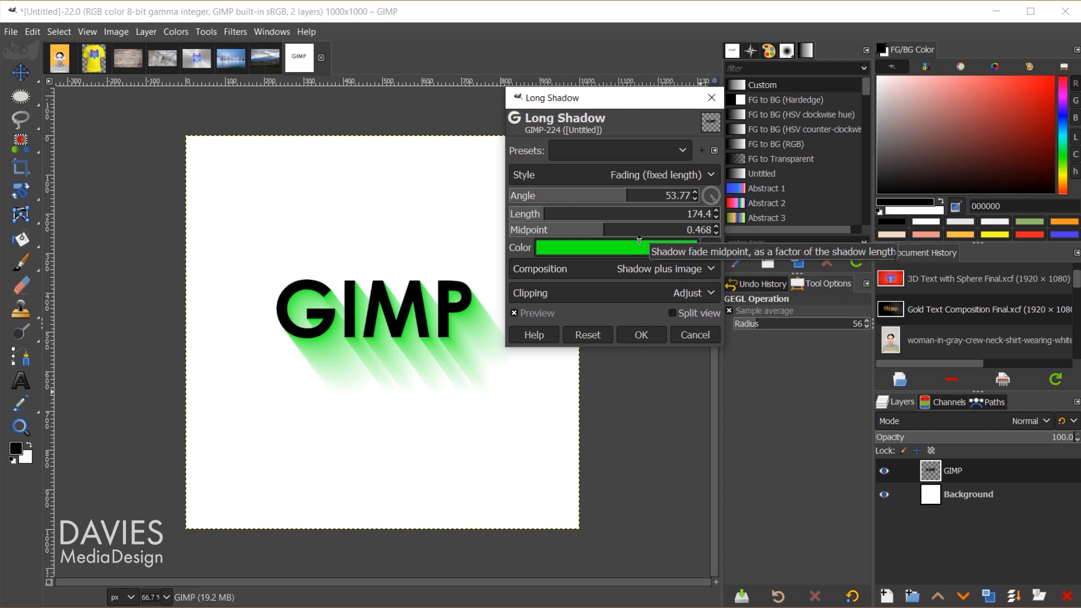
# - Change the long shadow to the Finite style with a length of 23.3 and apply the filter
pyautogui.click(632, 175)
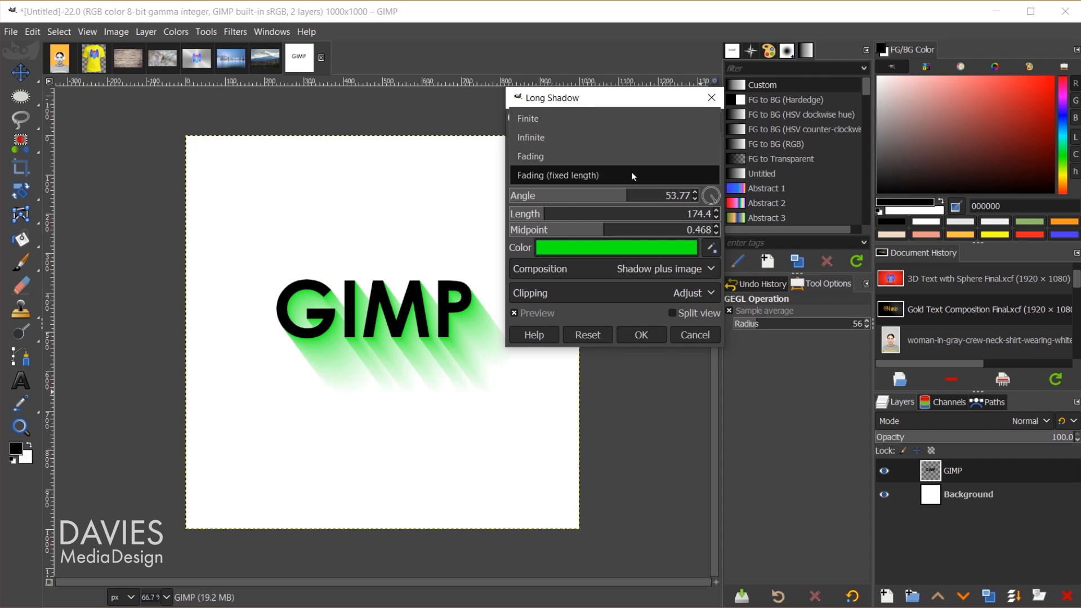
pyautogui.click(628, 124)
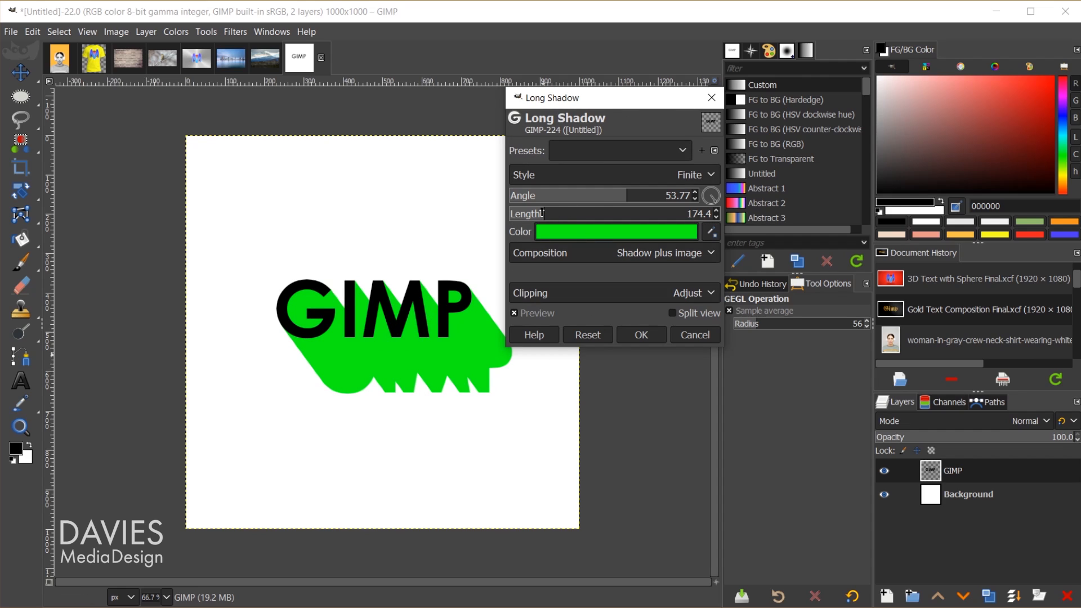
pyautogui.moveTo(542, 214); pyautogui.dragTo(514, 214)
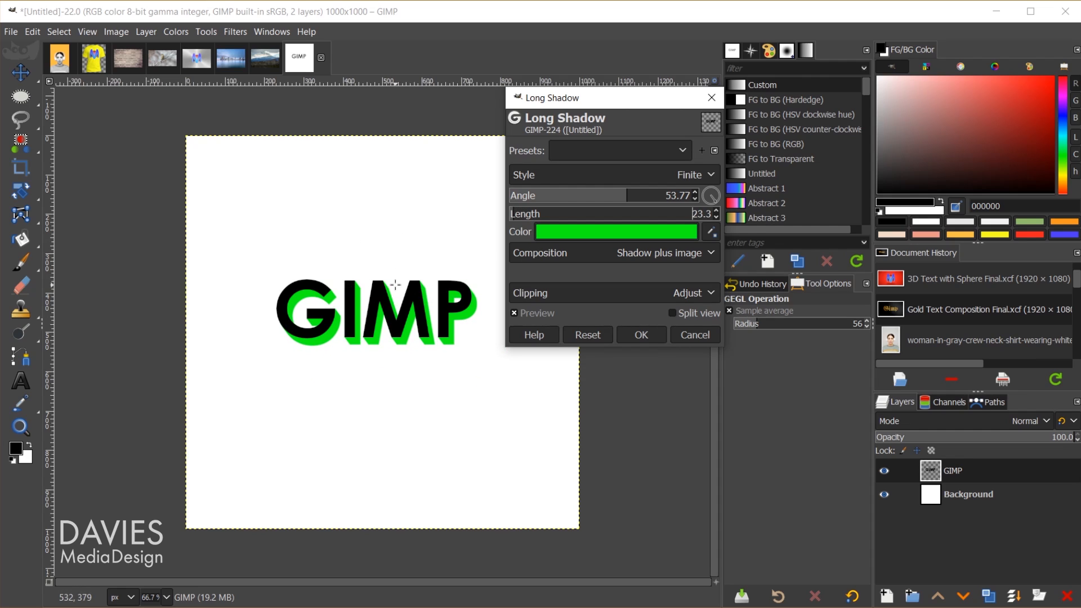
pyautogui.click(642, 335)
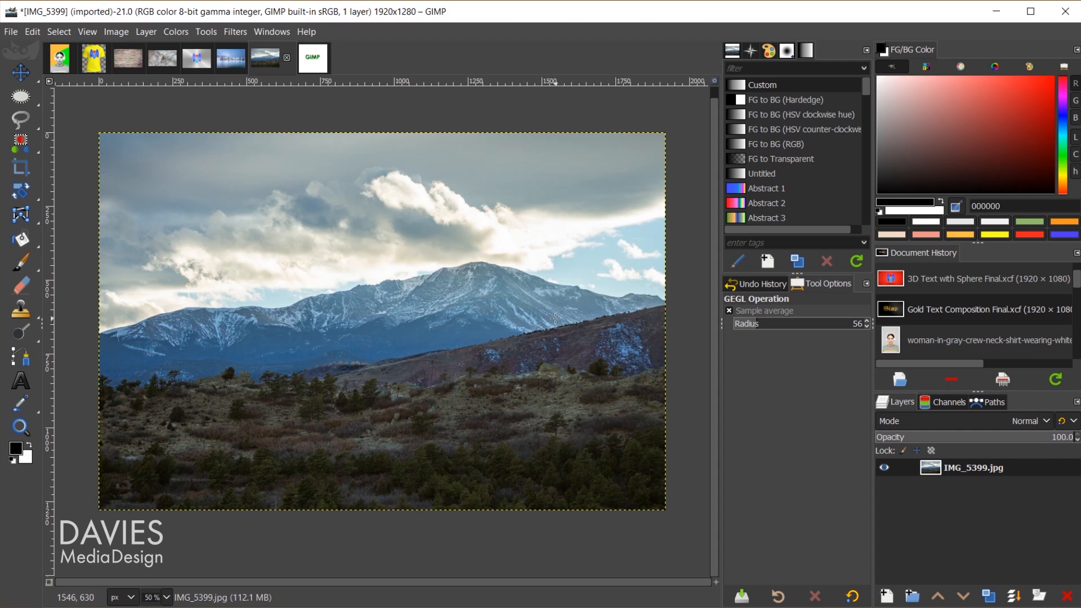
# - Create a new transparent layer named "Vignette" in the mountain photo IMG_5399
pyautogui.click(888, 595)
pyautogui.write('Vignette')
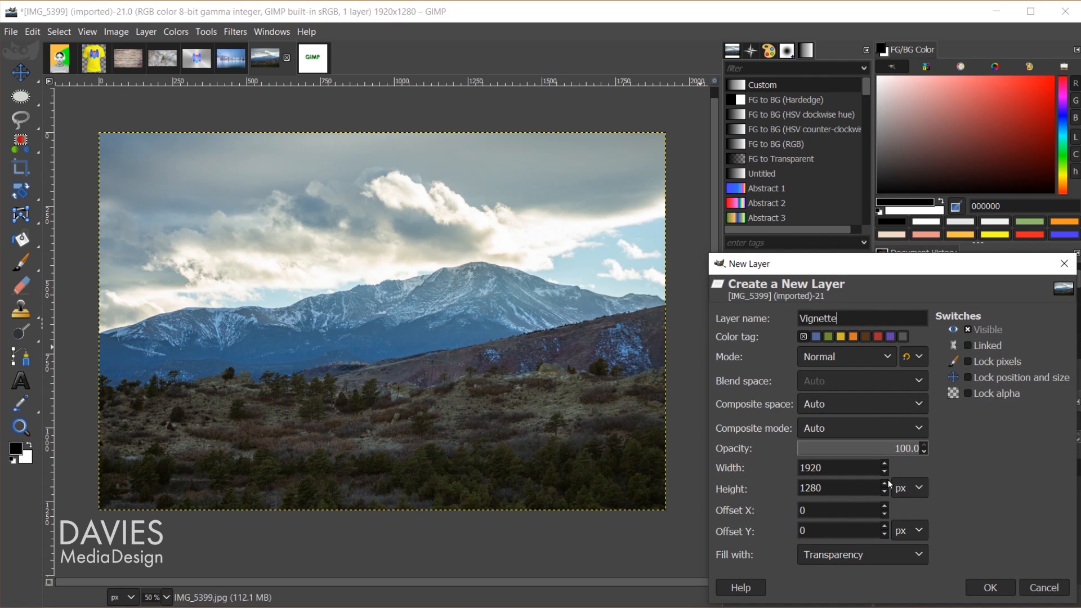
pyautogui.click(991, 587)
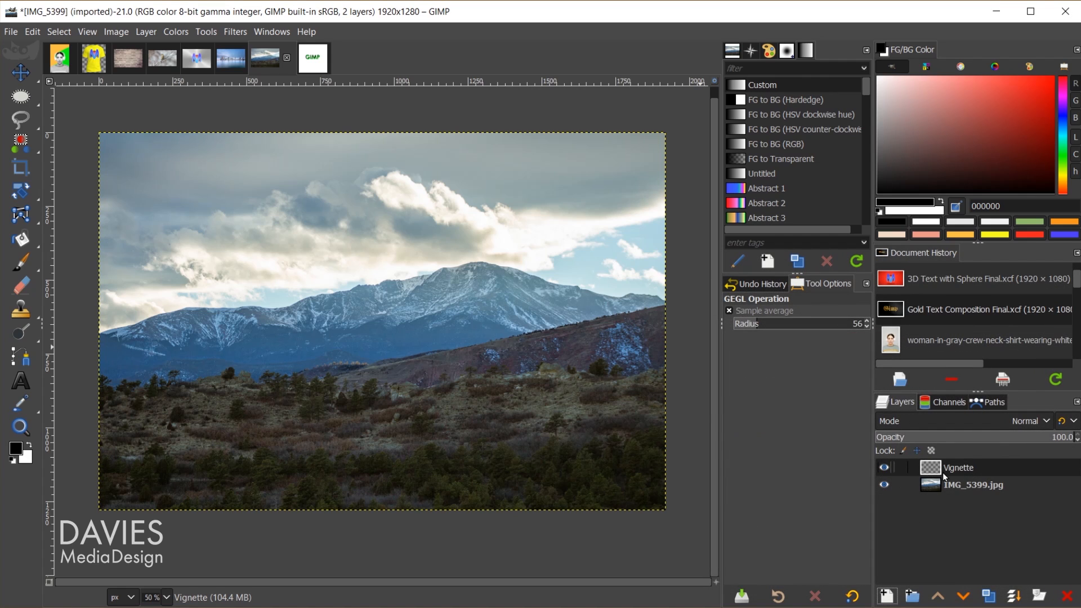
# - Start a black circular vignette on the Vignette layer with radius 1.692, softness 0.651 and gamma 2.733
pyautogui.click(236, 32)
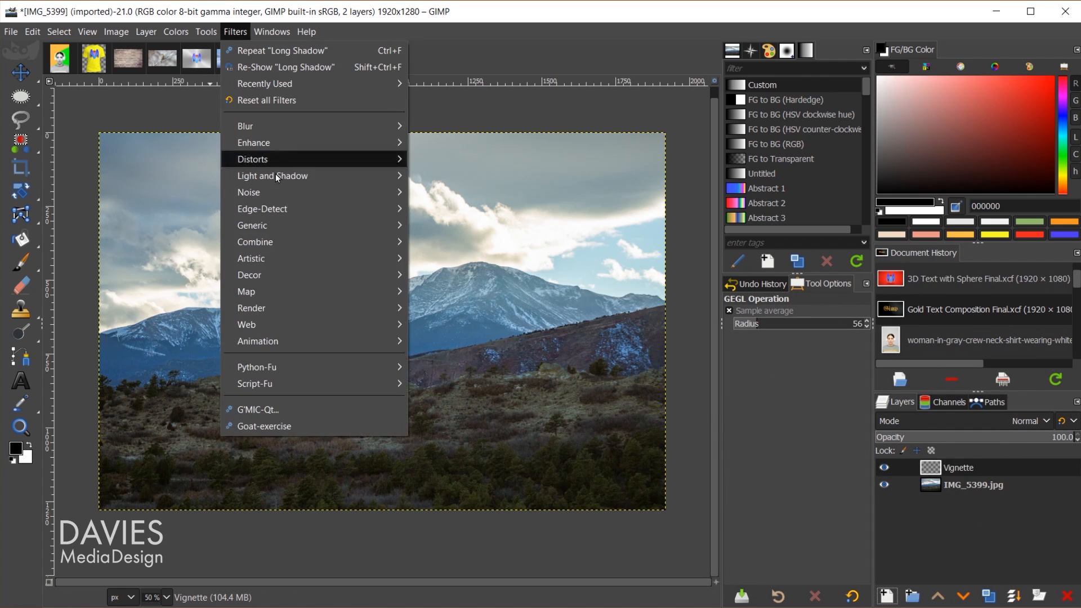
pyautogui.moveTo(284, 180)
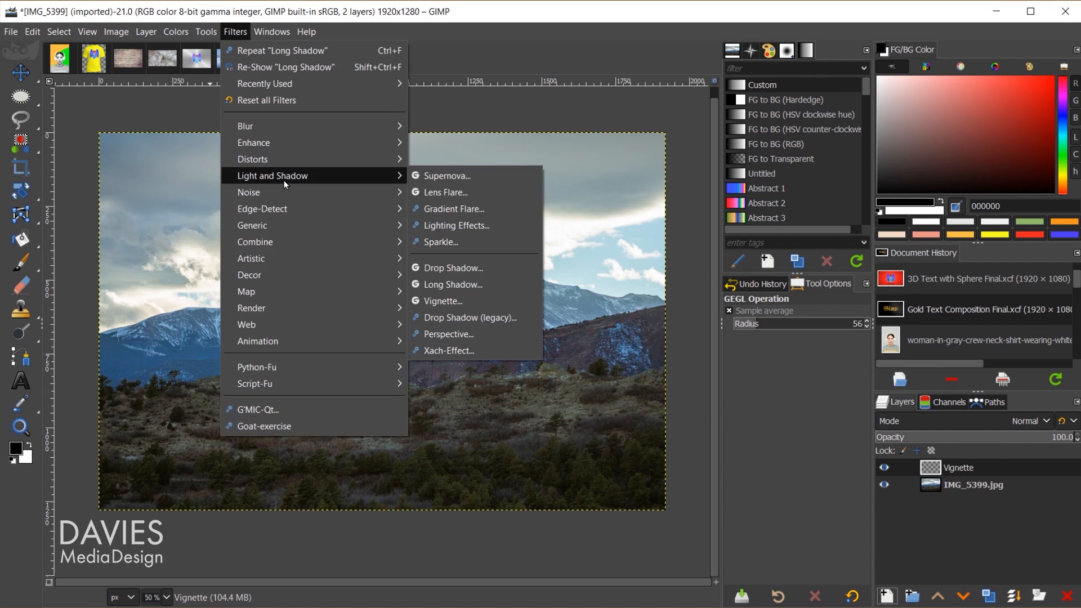
pyautogui.click(478, 302)
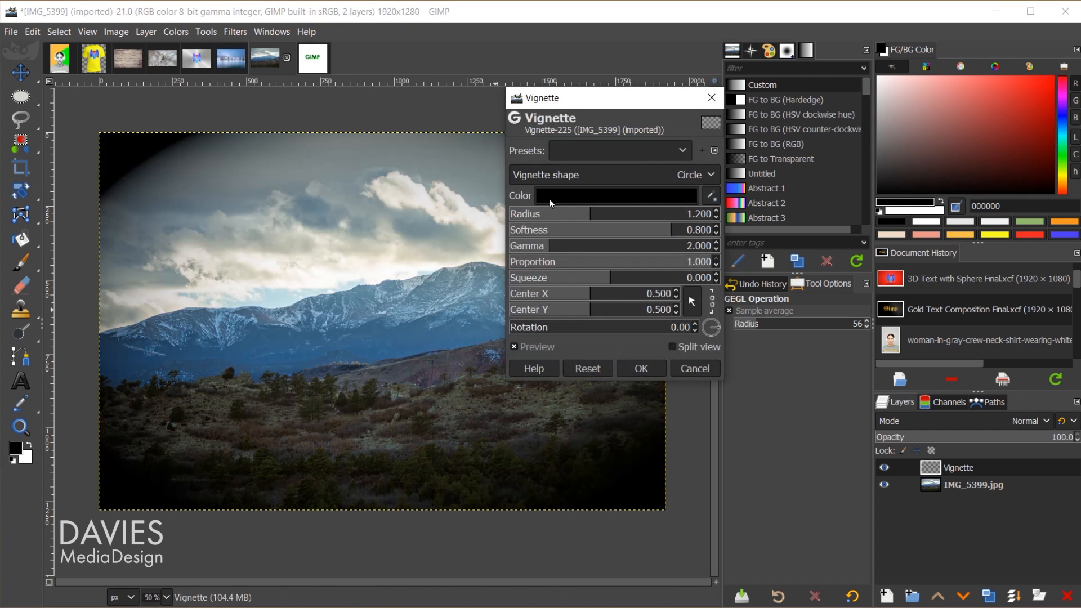
pyautogui.moveTo(570, 104); pyautogui.dragTo(740, 80)
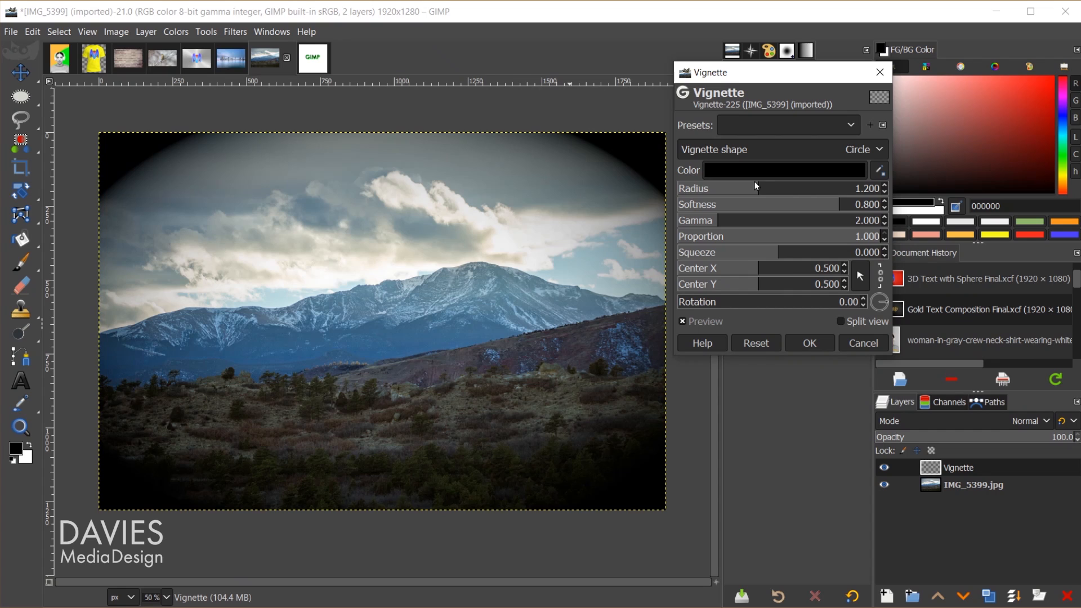
pyautogui.moveTo(756, 189); pyautogui.dragTo(810, 210)
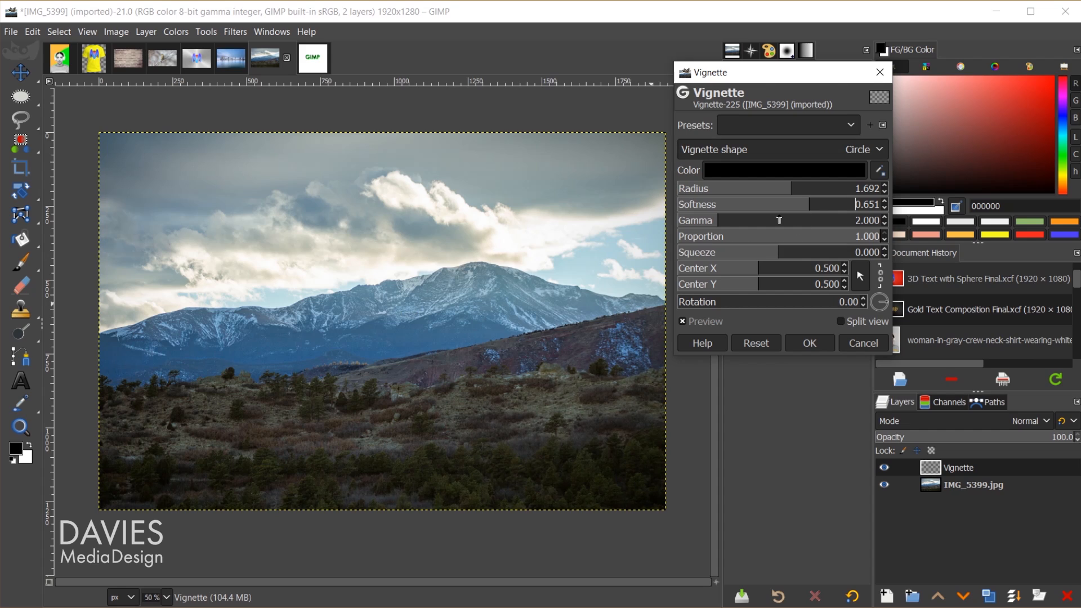
pyautogui.moveTo(726, 223); pyautogui.dragTo(734, 225)
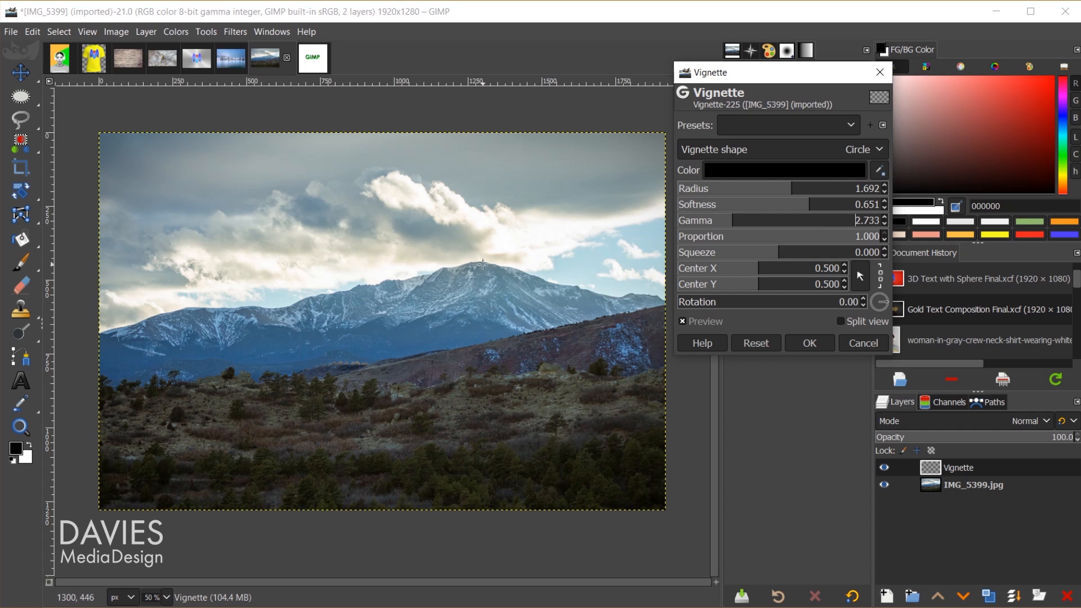
# - Compare the photo with and without the vignette preview, and apply the filter
pyautogui.click(718, 320)
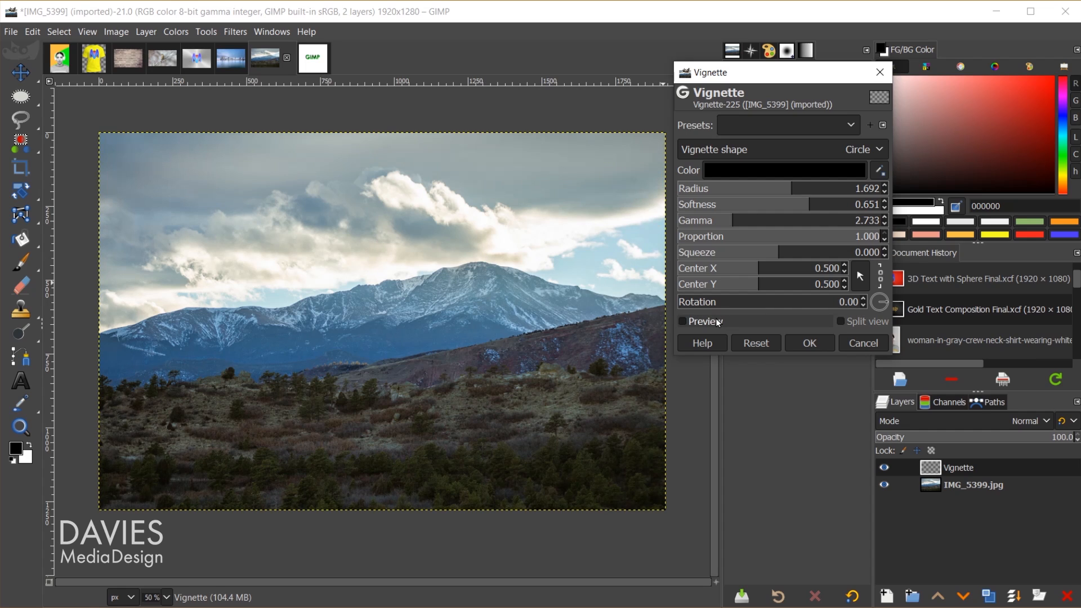
pyautogui.click(717, 322)
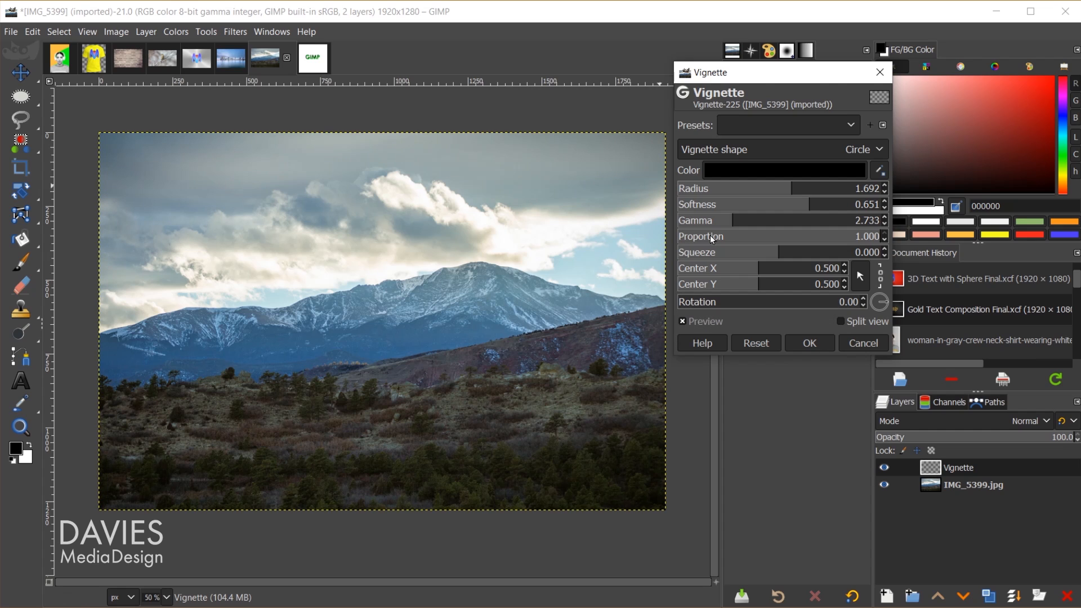
pyautogui.click(810, 343)
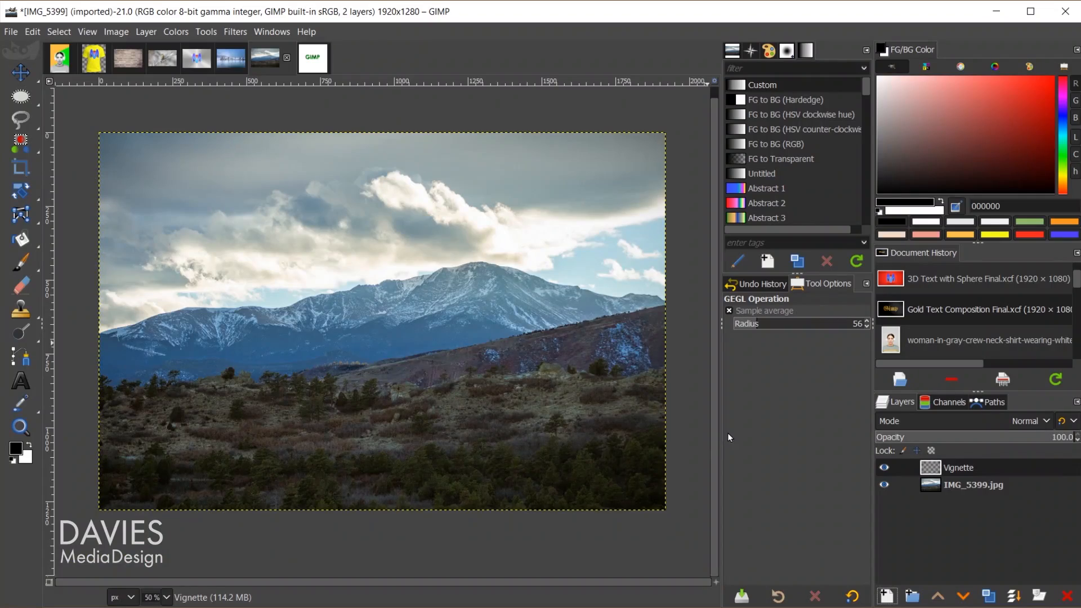
# - Start the Add Border filter on the IMG_5399.jpg layer and set the border's X and Y sizes to 50
pyautogui.click(937, 485)
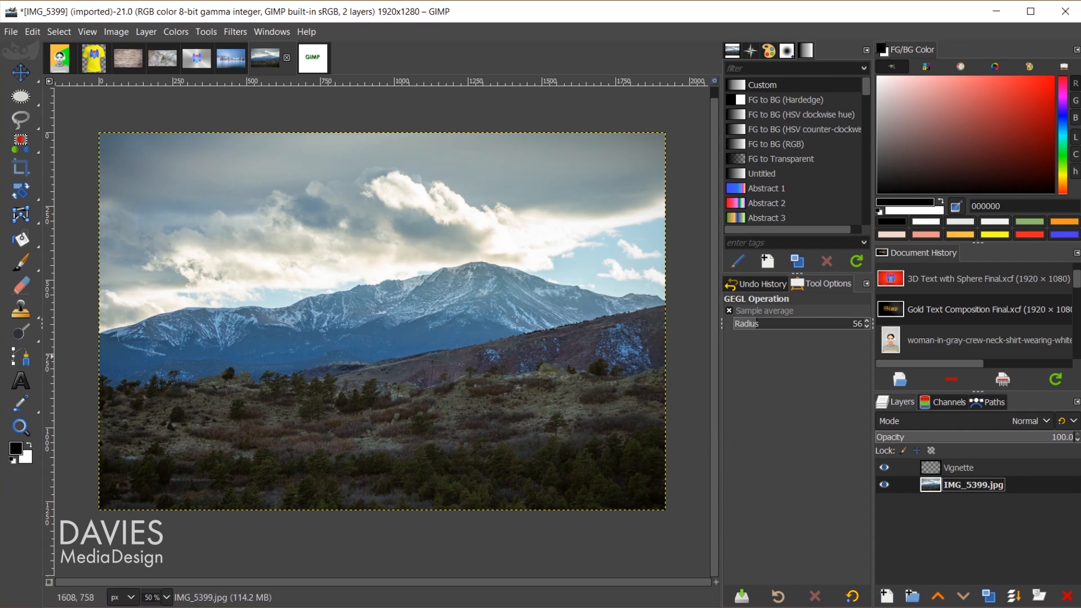
pyautogui.click(241, 33)
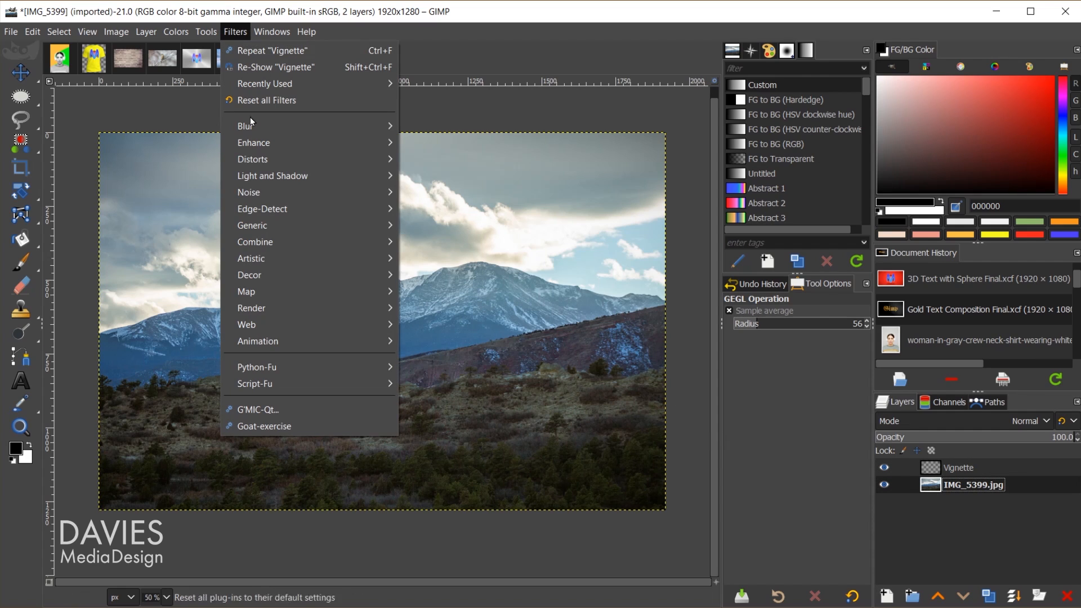
pyautogui.moveTo(270, 276)
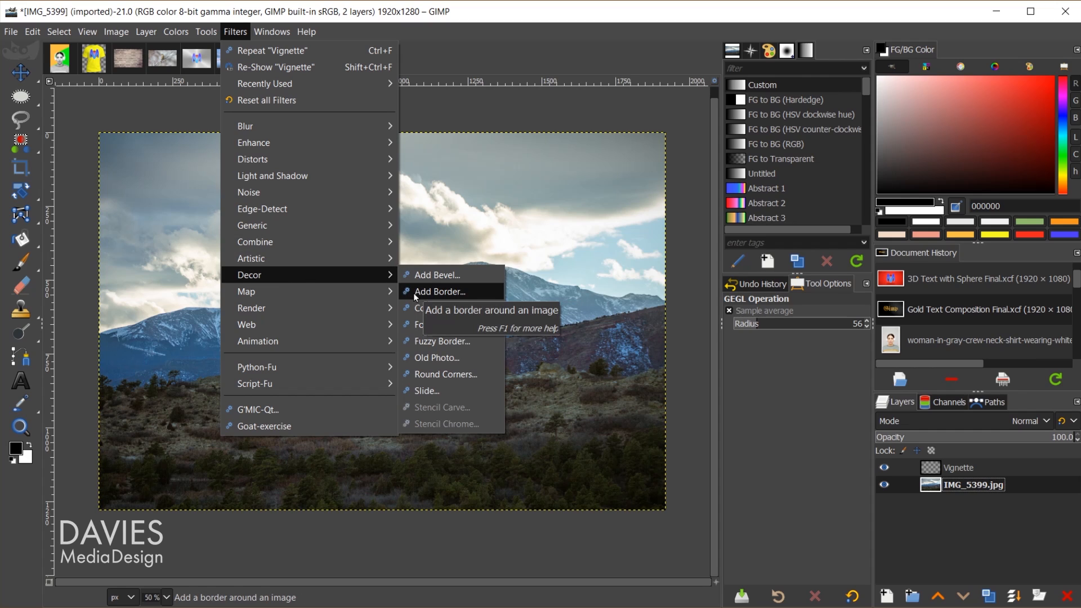
pyautogui.moveTo(354, 186)
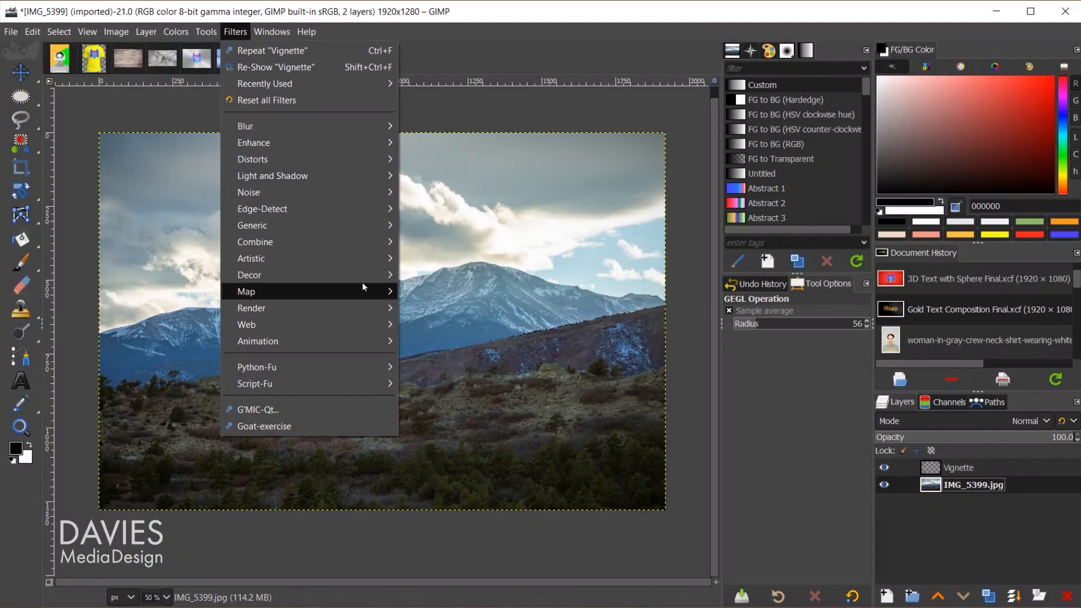
pyautogui.moveTo(340, 273)
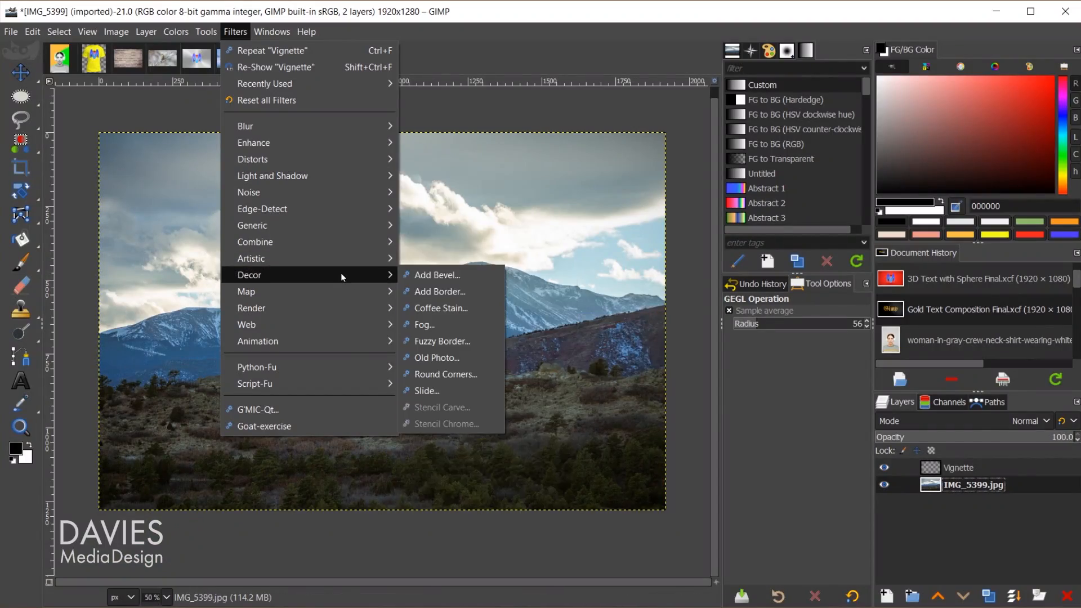
pyautogui.click(445, 292)
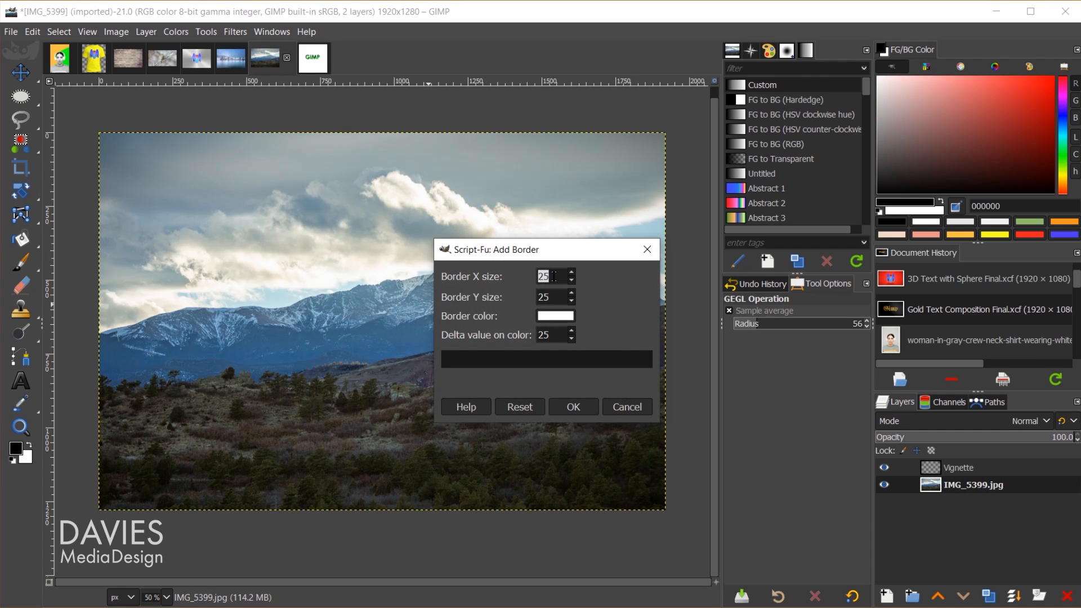
pyautogui.write('50')
# - Keep the border color white, set the delta value on color to 100, and apply the border
pyautogui.click(564, 318)
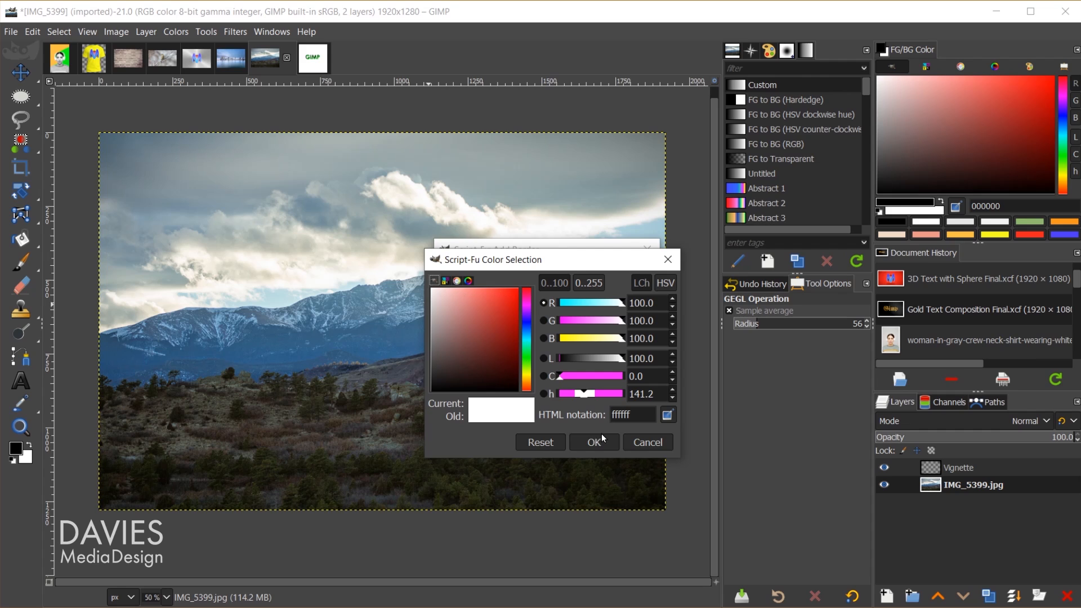
pyautogui.click(667, 259)
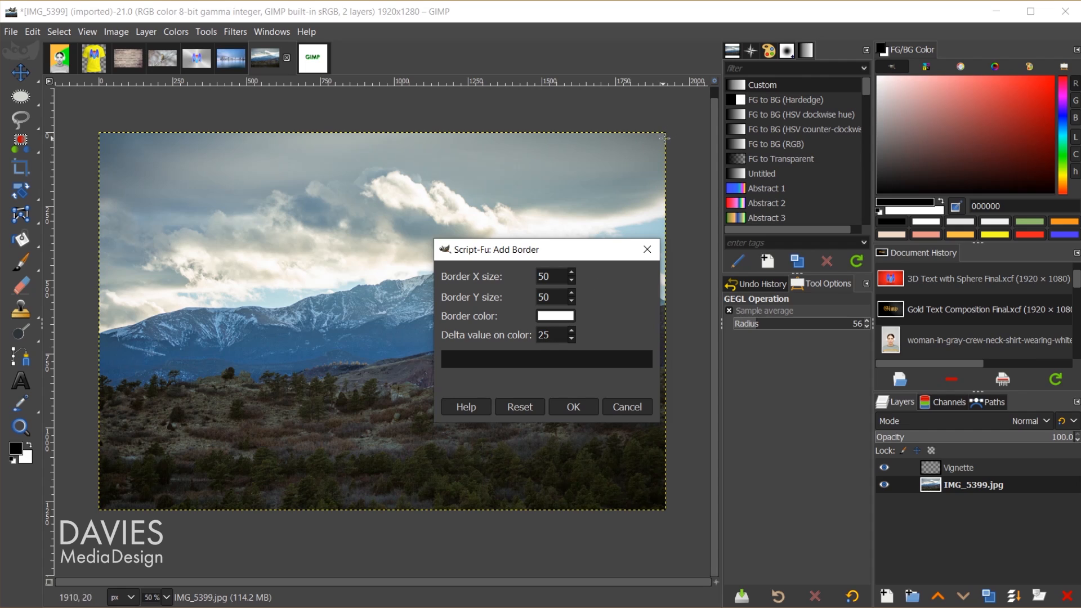
pyautogui.moveTo(556, 334); pyautogui.dragTo(504, 336)
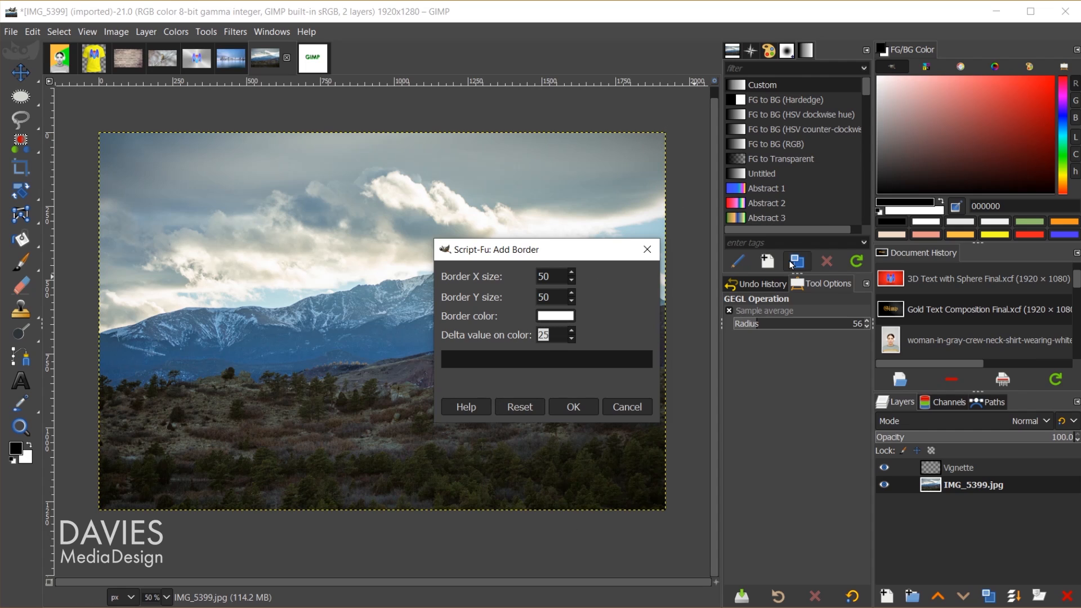
pyautogui.write('100')
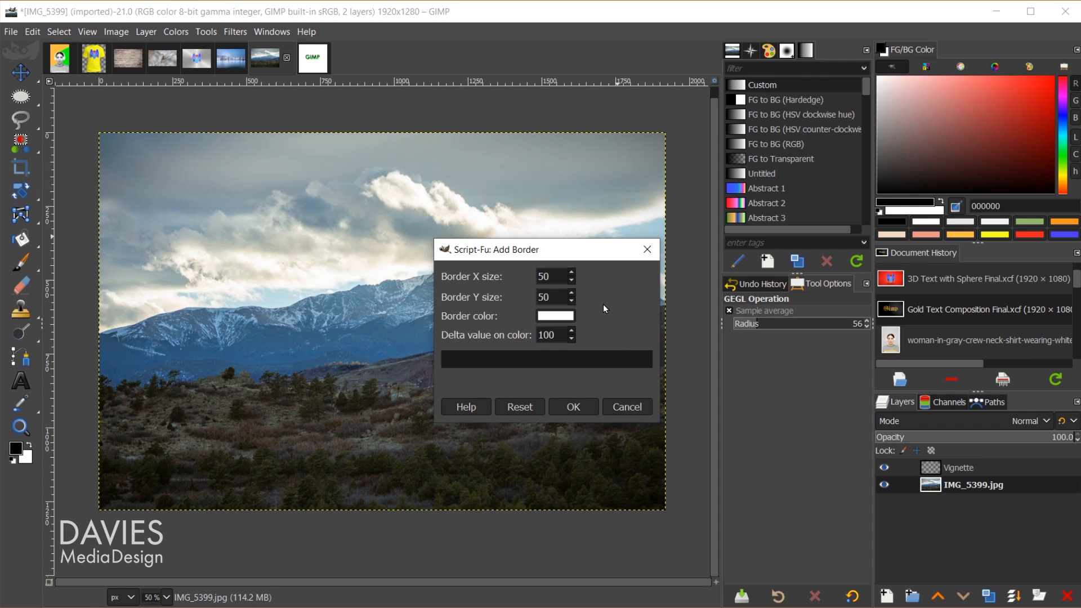
pyautogui.click(585, 410)
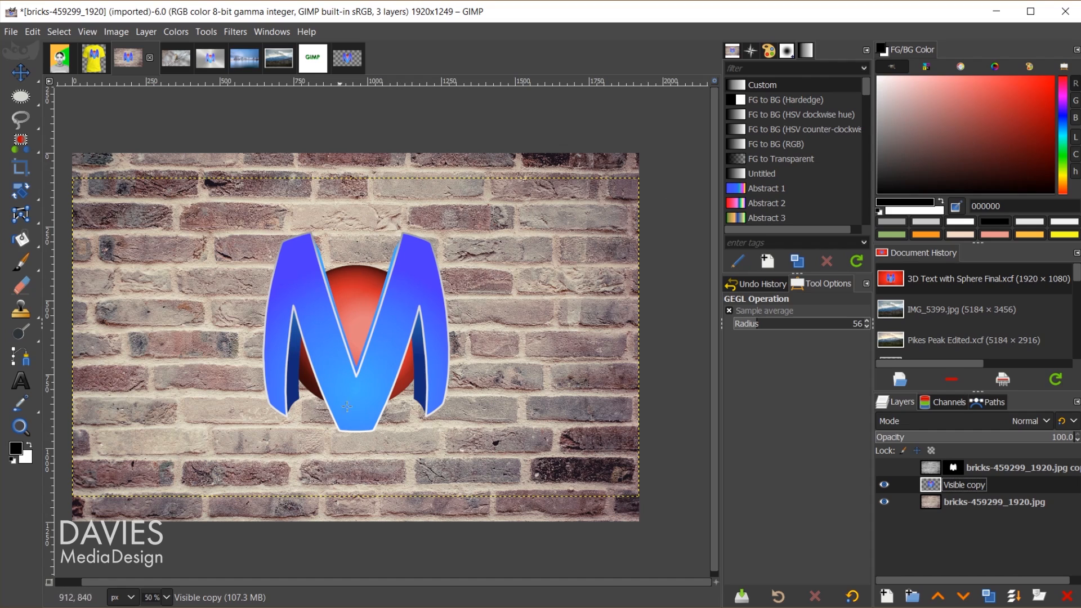
# - Fit the Visible copy layer to the image size and start a Bump Map on it using the bricks-459299_1920.jpg layer as aux input
pyautogui.click(147, 32)
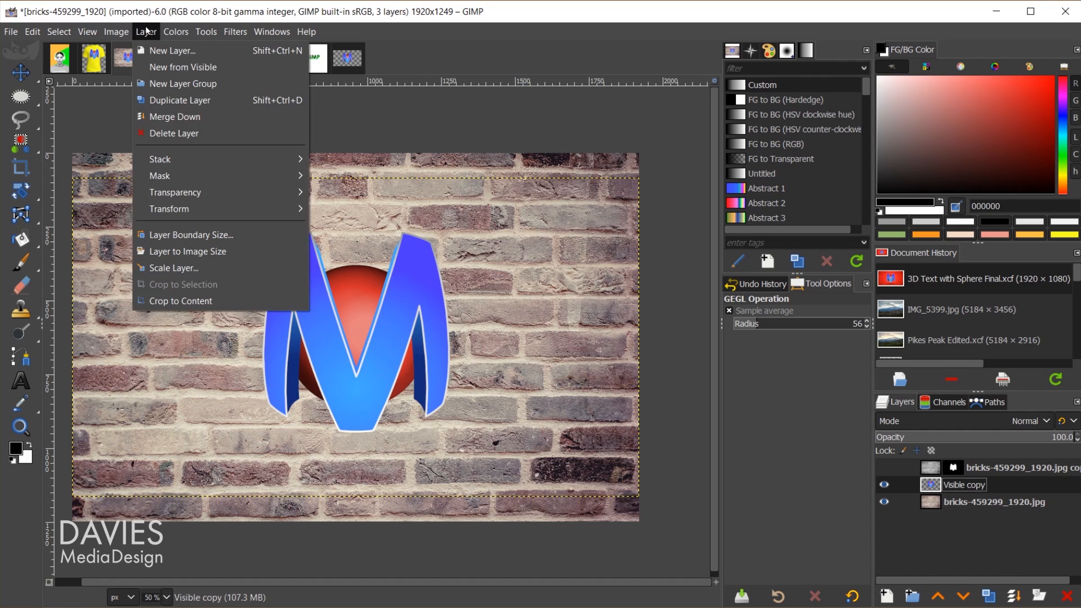
pyautogui.click(218, 251)
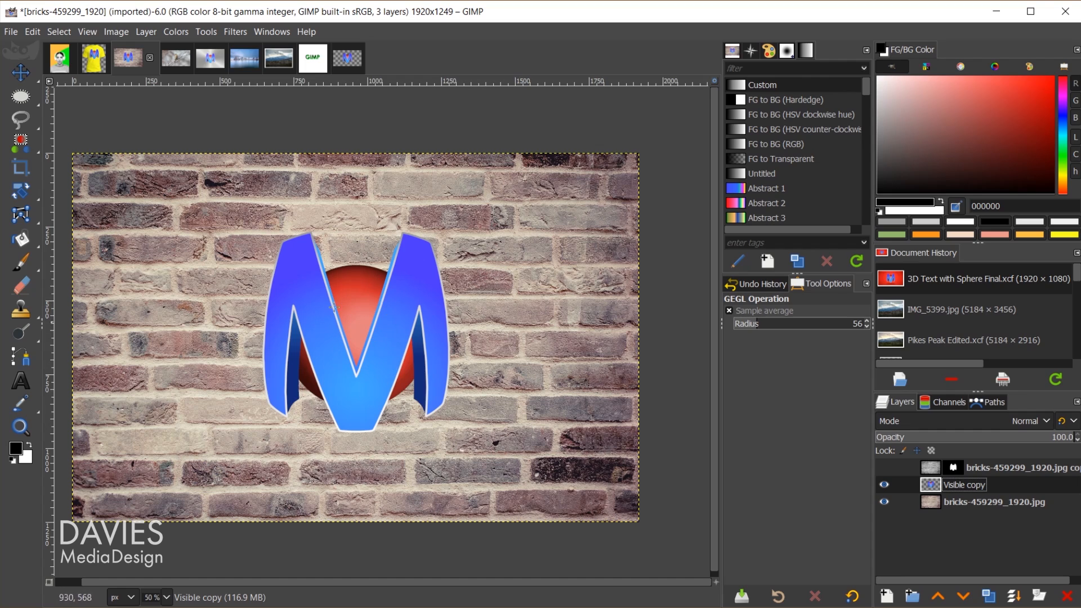
pyautogui.click(236, 32)
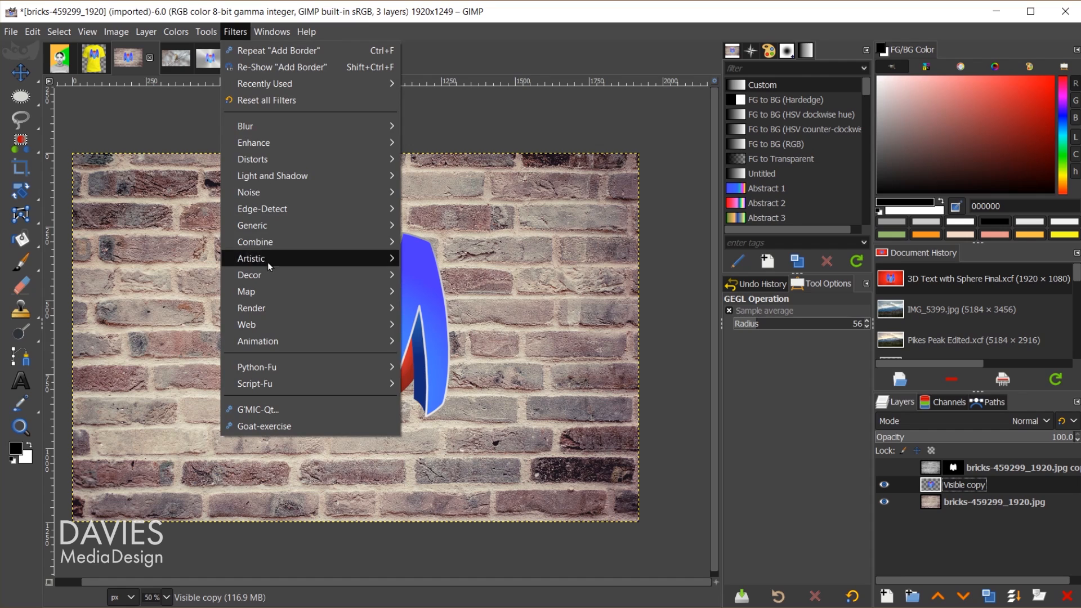
pyautogui.moveTo(271, 293)
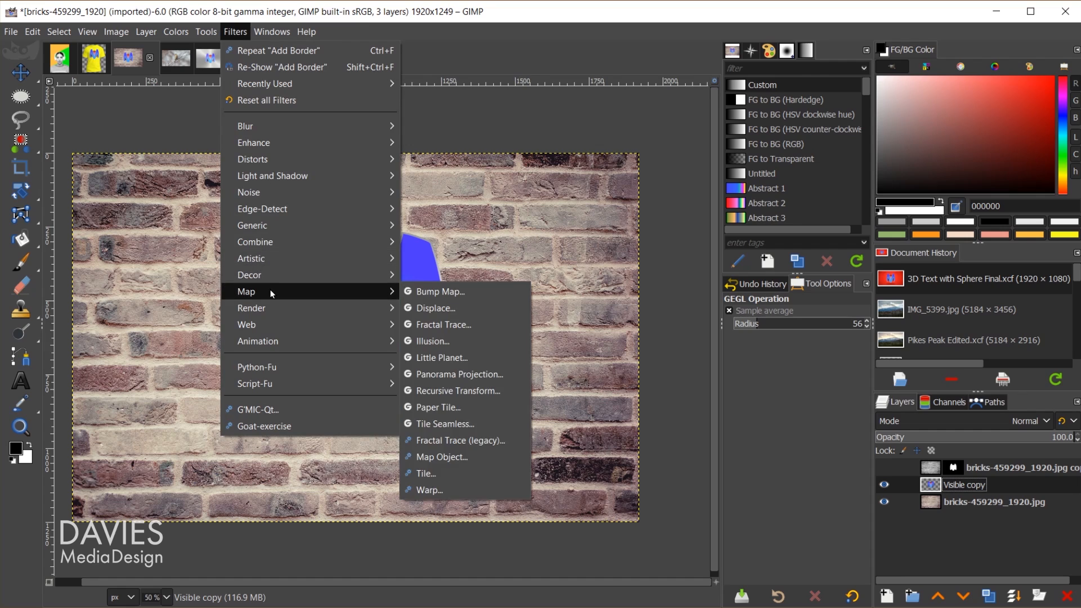
pyautogui.click(431, 293)
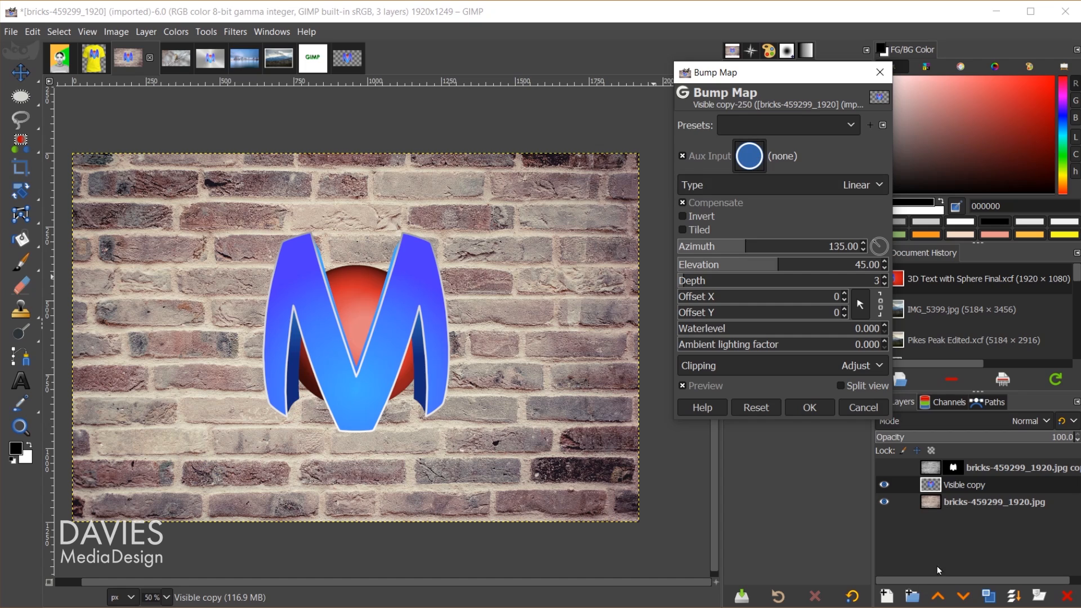
pyautogui.click(750, 157)
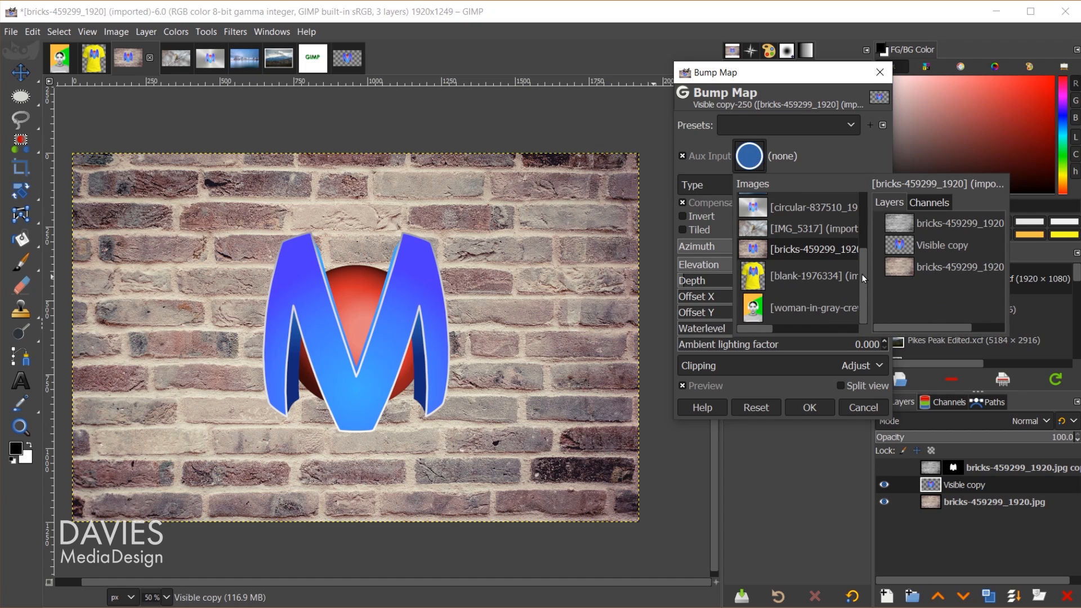
pyautogui.moveTo(863, 279)
pyautogui.mouseDown()
pyautogui.moveTo(861, 220)
pyautogui.moveTo(861, 275)
pyautogui.mouseUp()
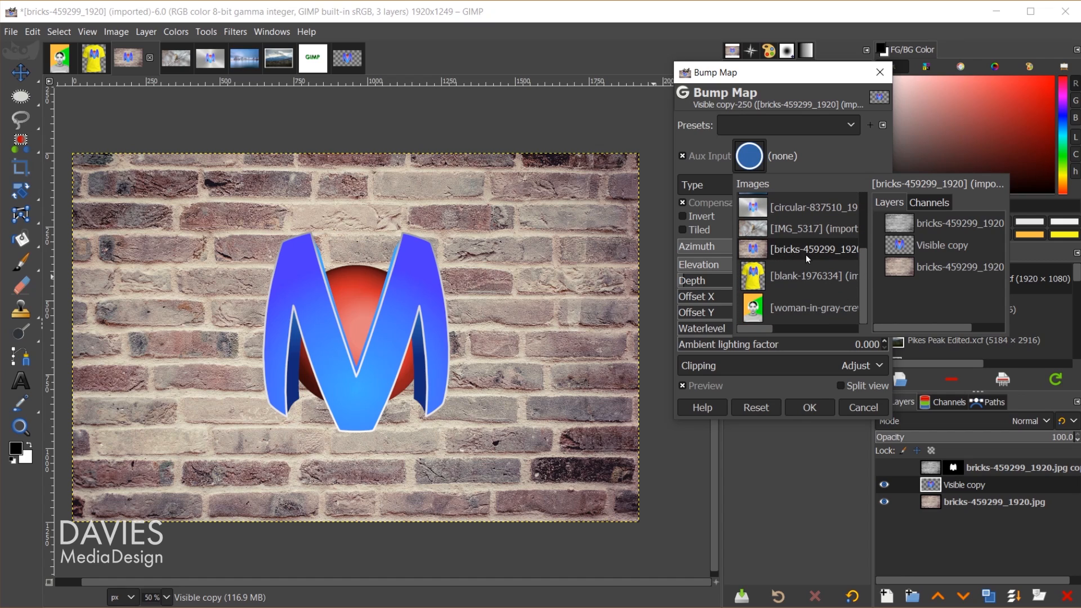
pyautogui.click(904, 271)
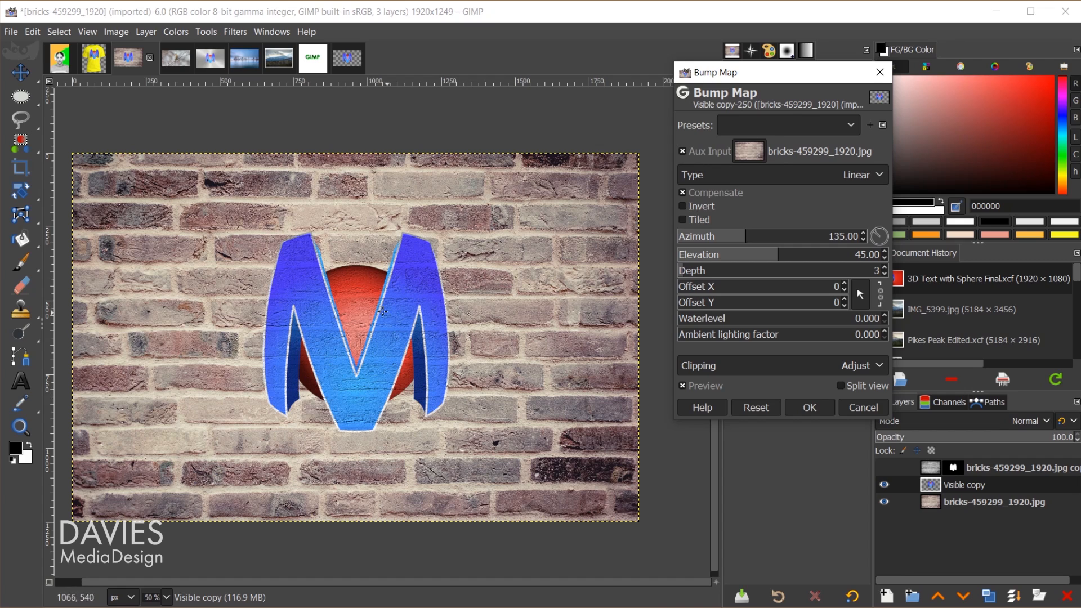
# - Try the bump map without Compensate, restore that option, and turn on Invert after comparing both states
pyautogui.click(711, 192)
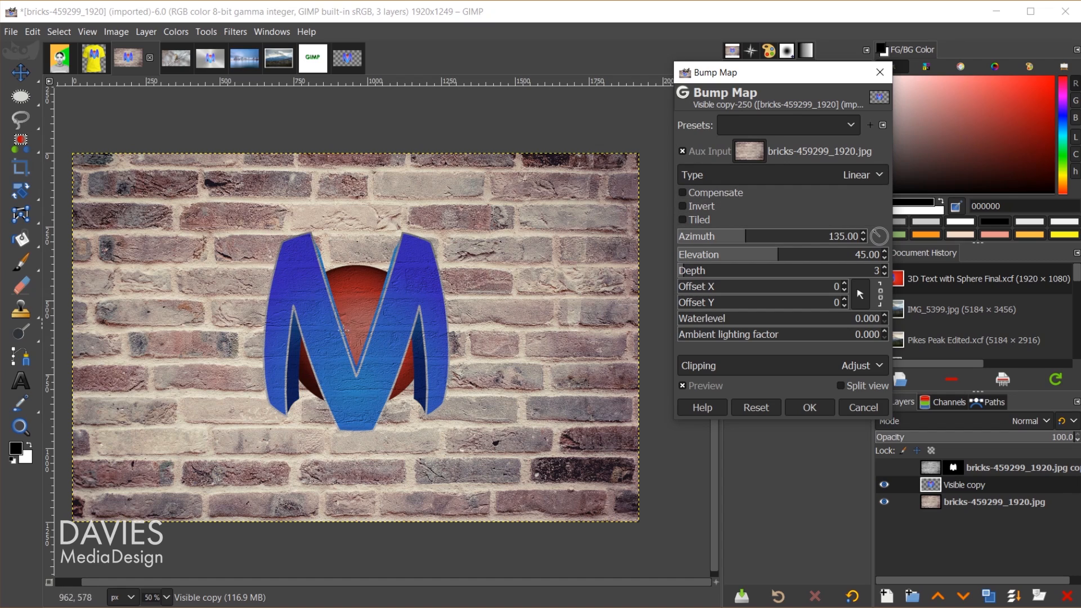
pyautogui.click(727, 193)
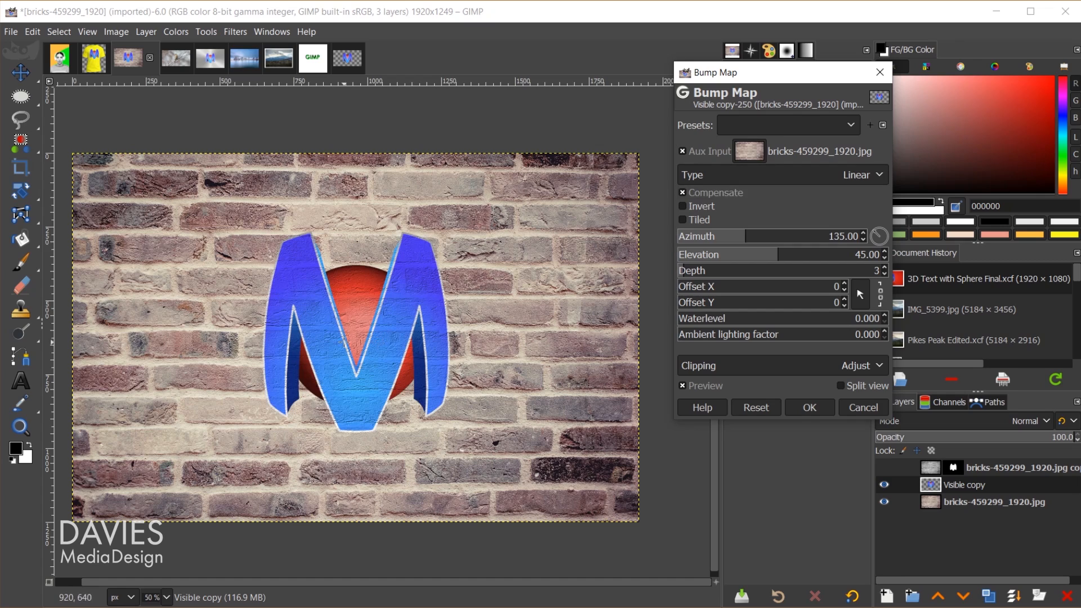
pyautogui.click(683, 205)
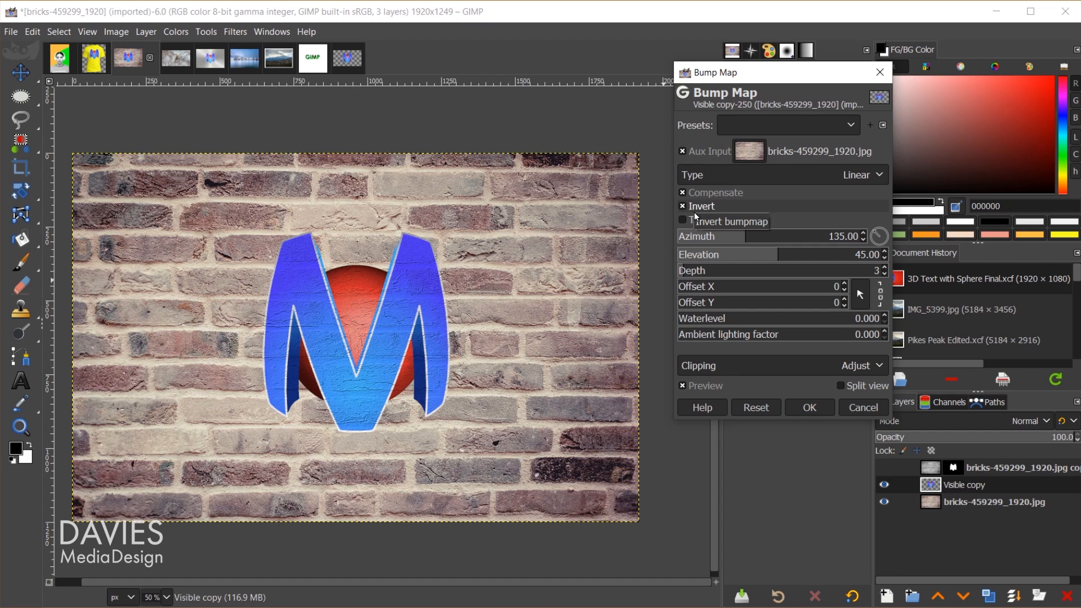
pyautogui.click(682, 204)
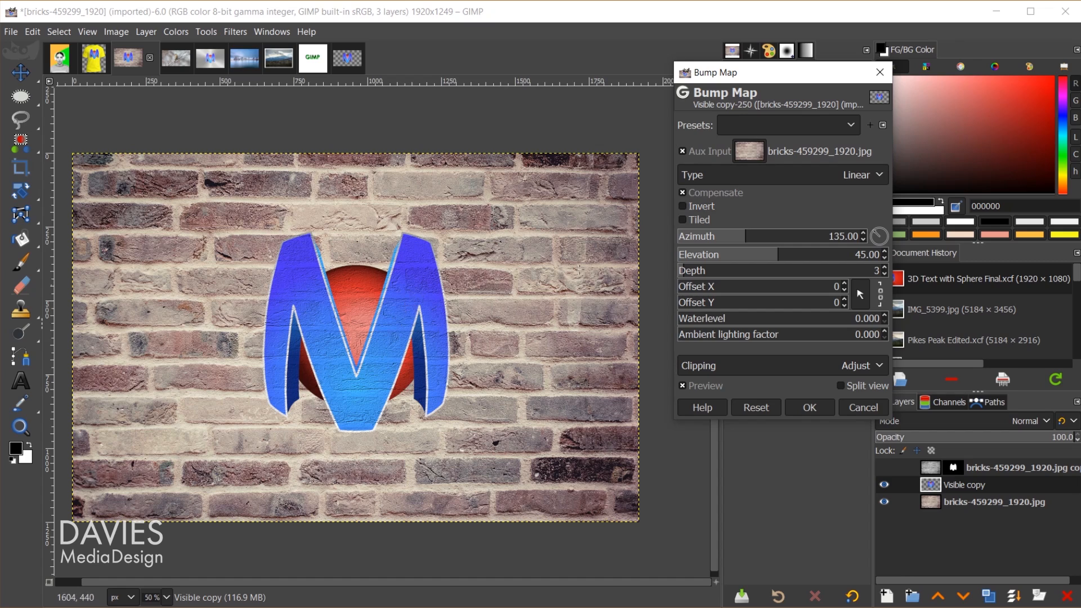
pyautogui.click(684, 205)
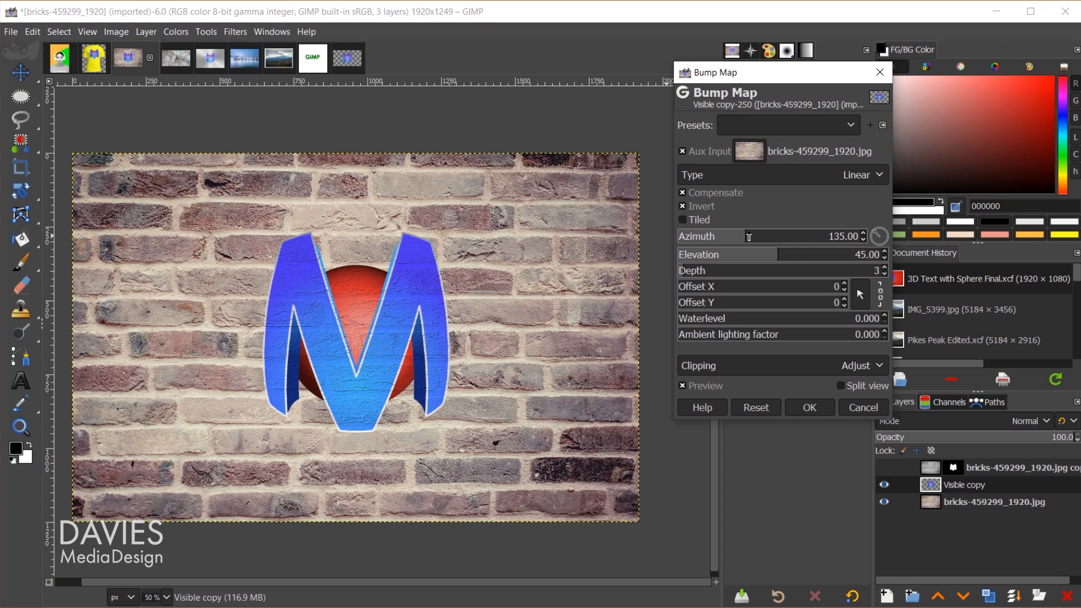
# - Set the bump map's azimuth to 107.53, elevation to 34.58, depth to 6 and ambient lighting factor to 0.602
pyautogui.moveTo(749, 237); pyautogui.dragTo(758, 259)
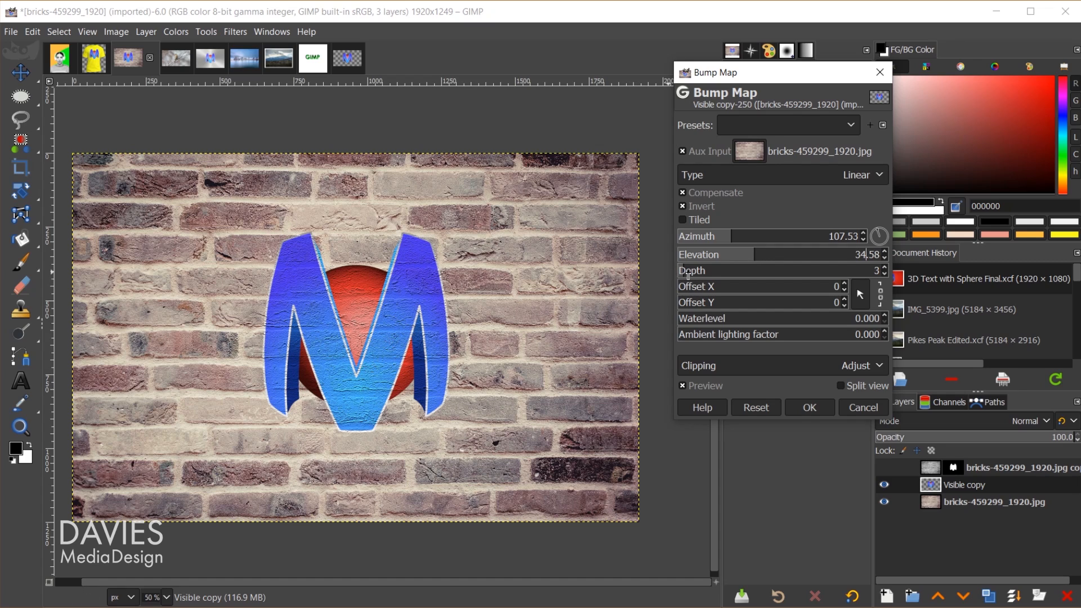
pyautogui.moveTo(687, 274)
pyautogui.mouseDown()
pyautogui.moveTo(818, 267)
pyautogui.moveTo(693, 259)
pyautogui.mouseUp()
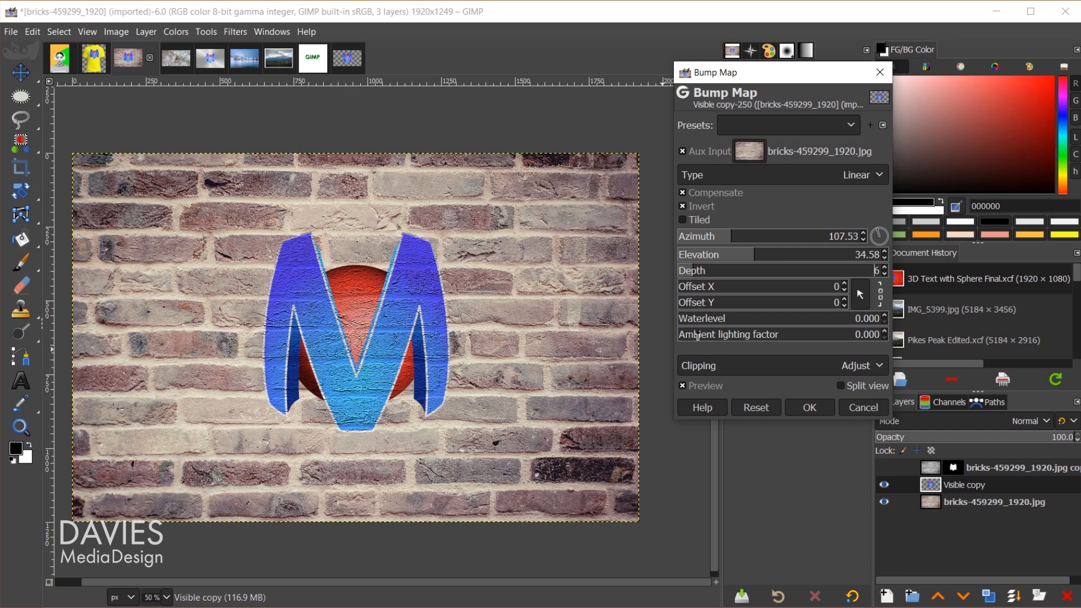
pyautogui.moveTo(697, 336); pyautogui.dragTo(800, 334)
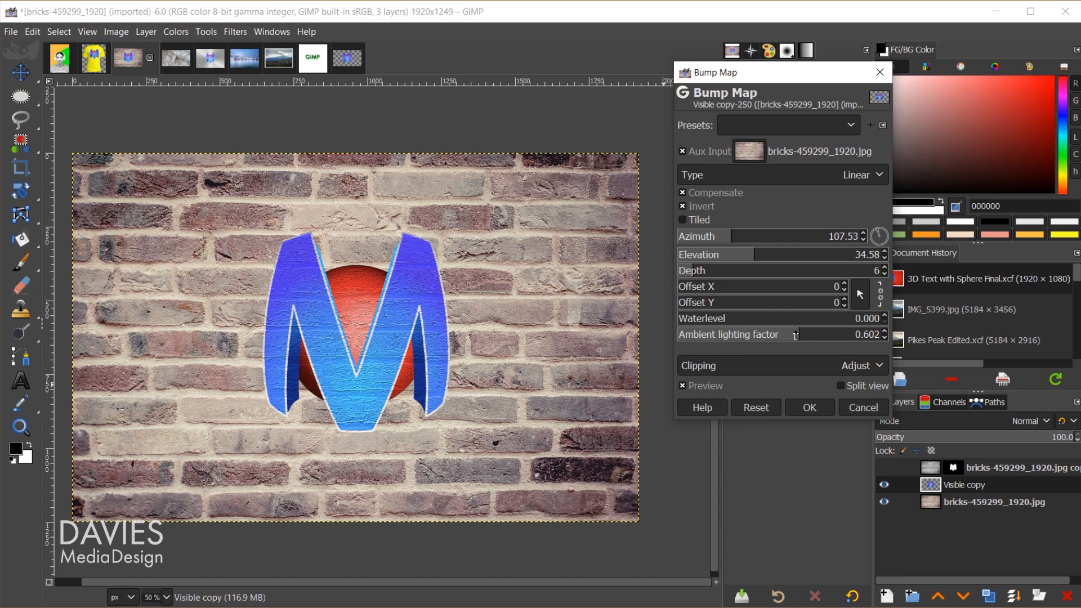
# - Compare the logo with and without the bump map preview, and apply the filter
pyautogui.click(711, 390)
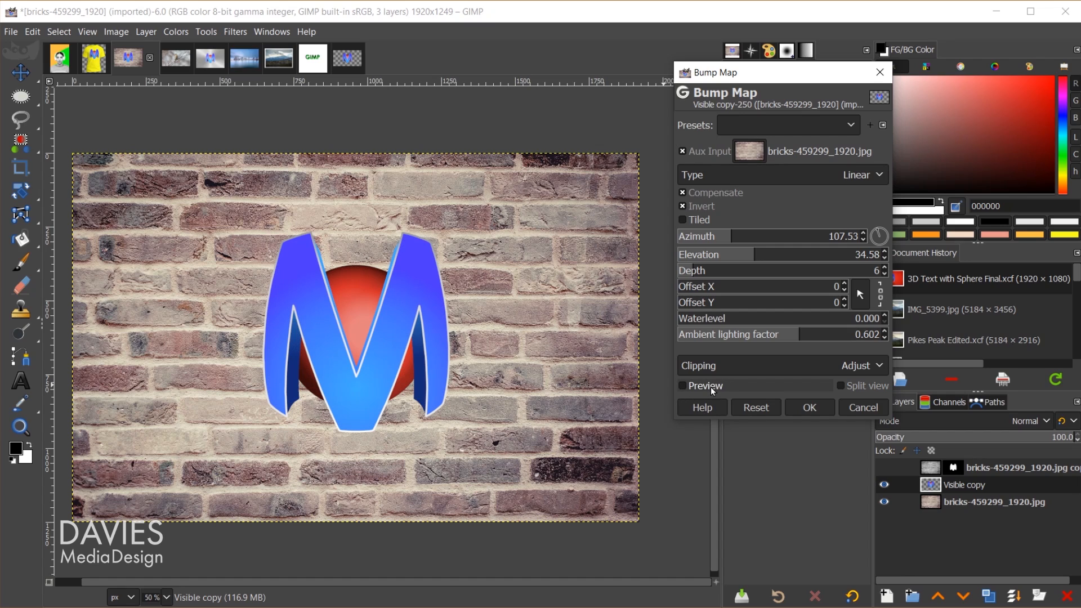
pyautogui.click(711, 387)
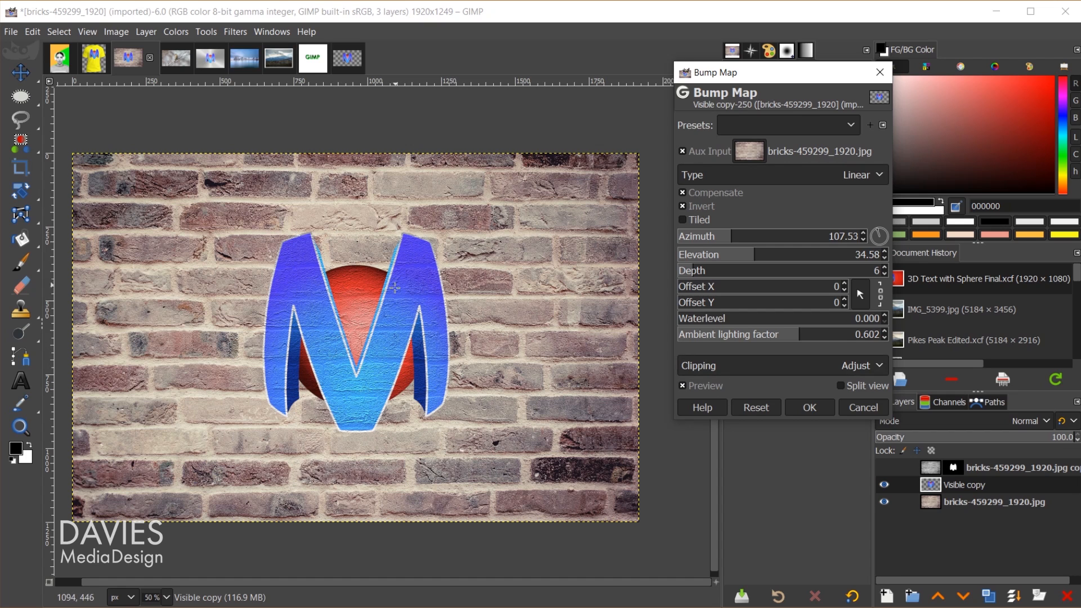
pyautogui.click(819, 408)
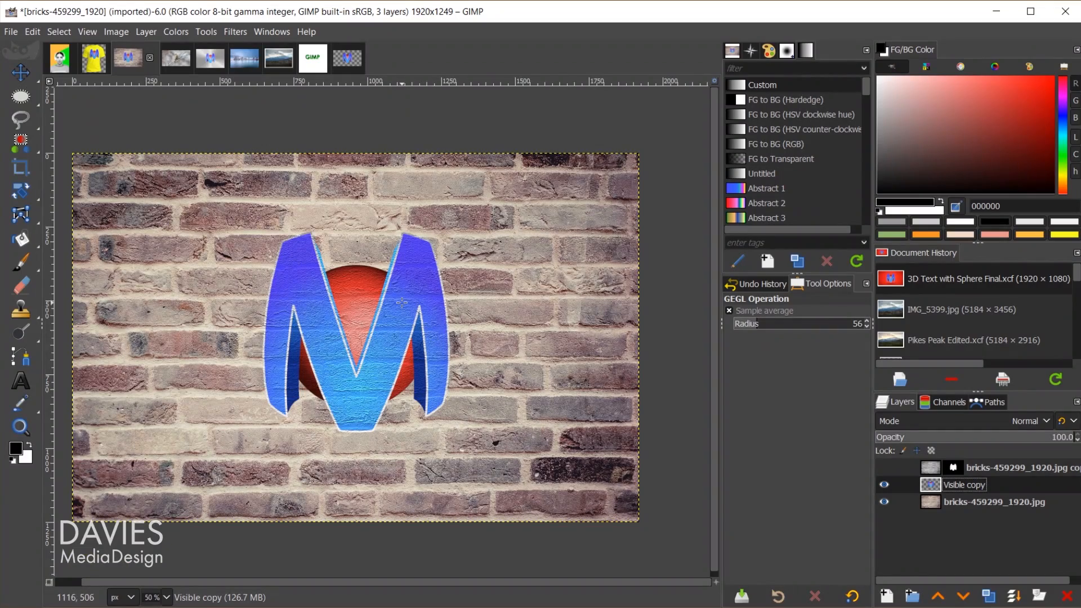
# - Start the Little Planet filter on the Brooklyn Bridge skyline image, with zoom 162.8 and pan 188.37
pyautogui.click(243, 60)
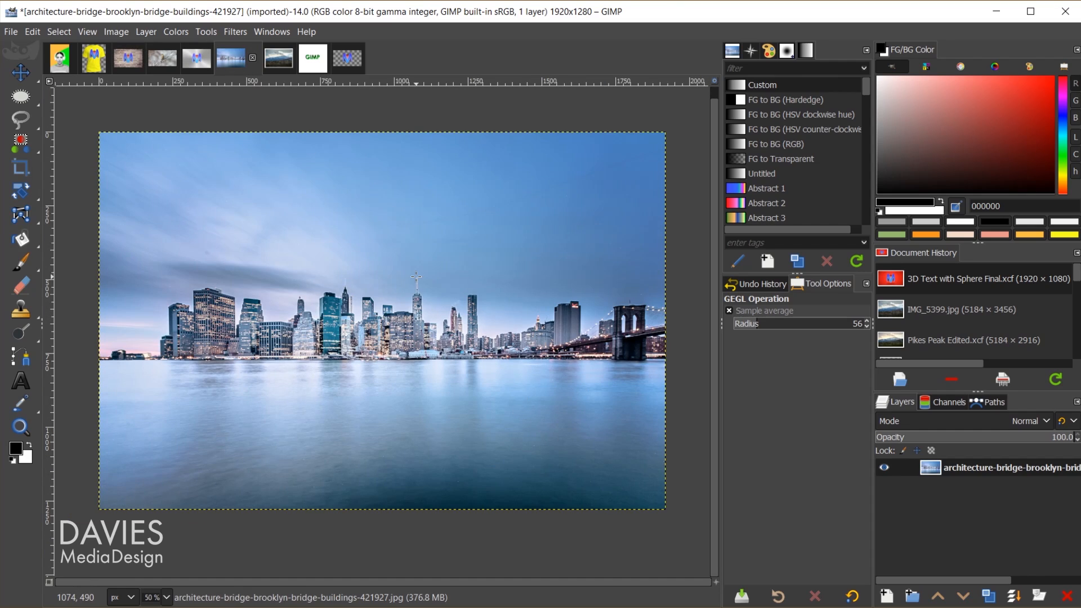
pyautogui.click(235, 32)
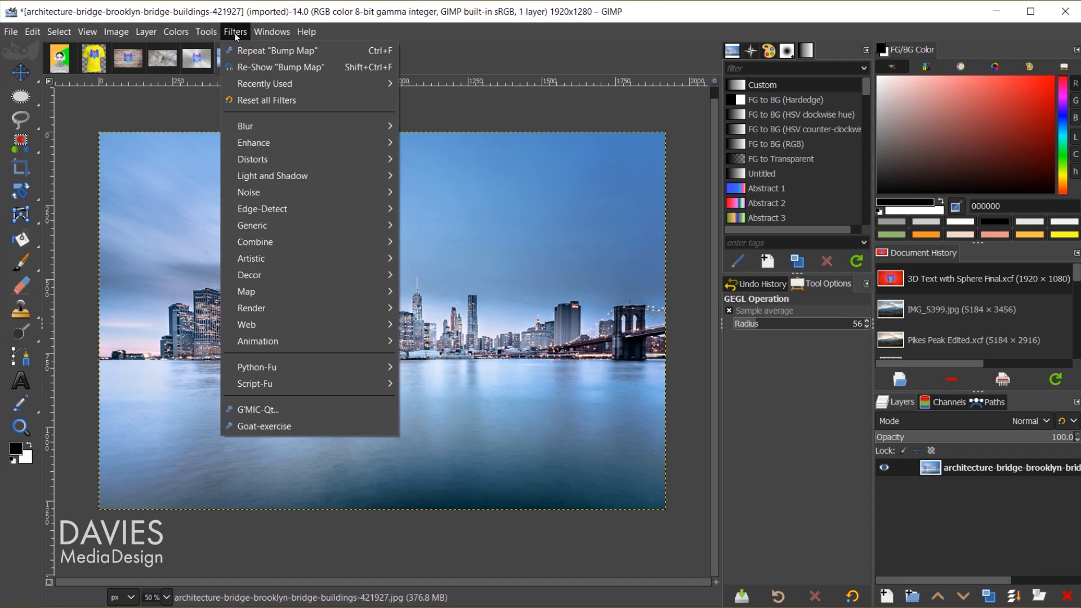
pyautogui.moveTo(276, 291)
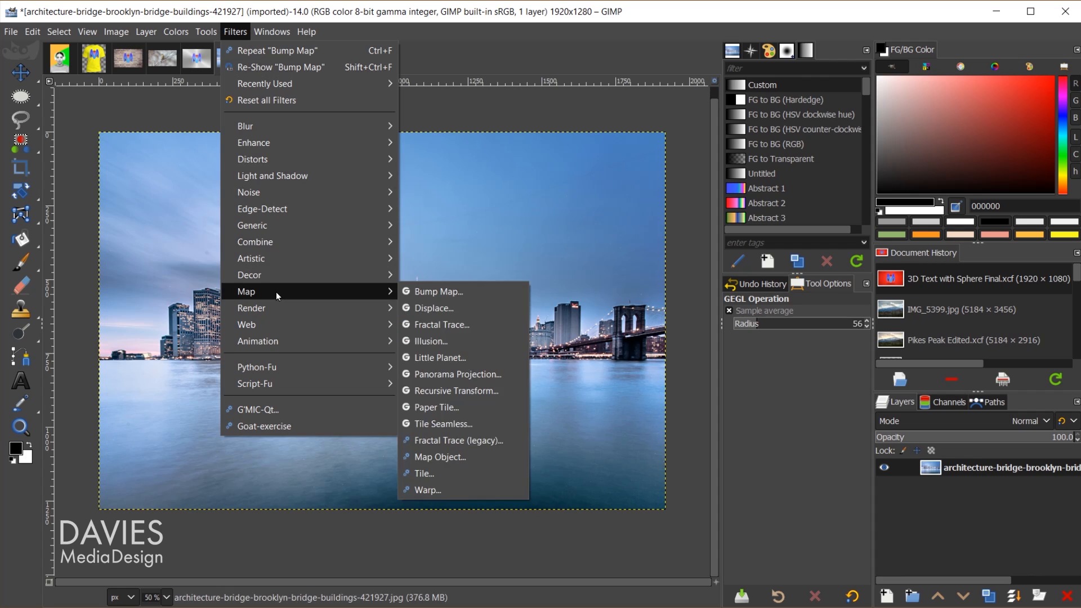
pyautogui.click(451, 357)
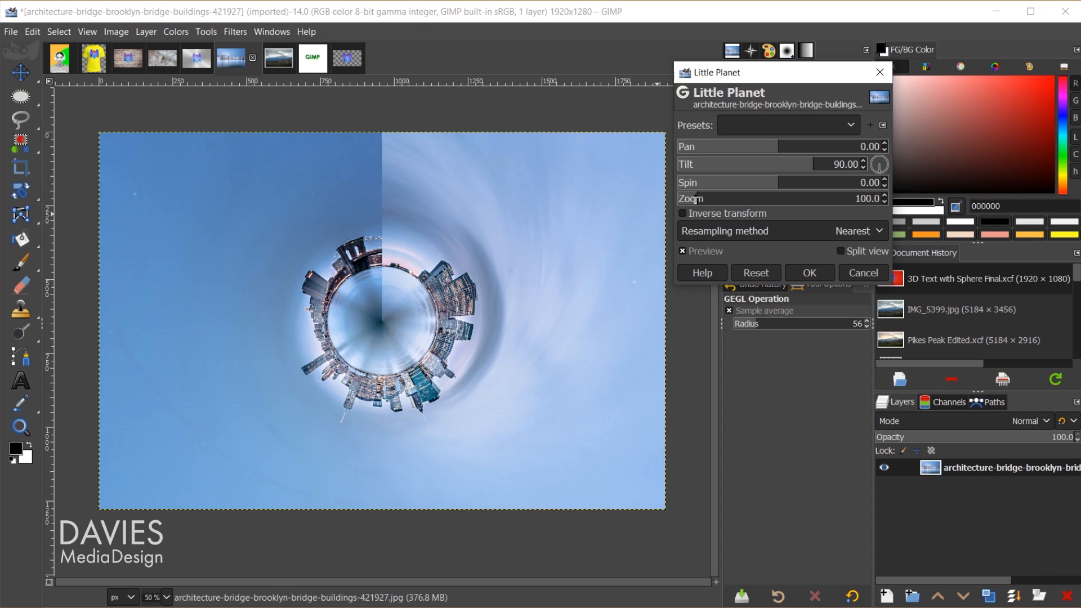
pyautogui.moveTo(696, 198); pyautogui.dragTo(711, 201)
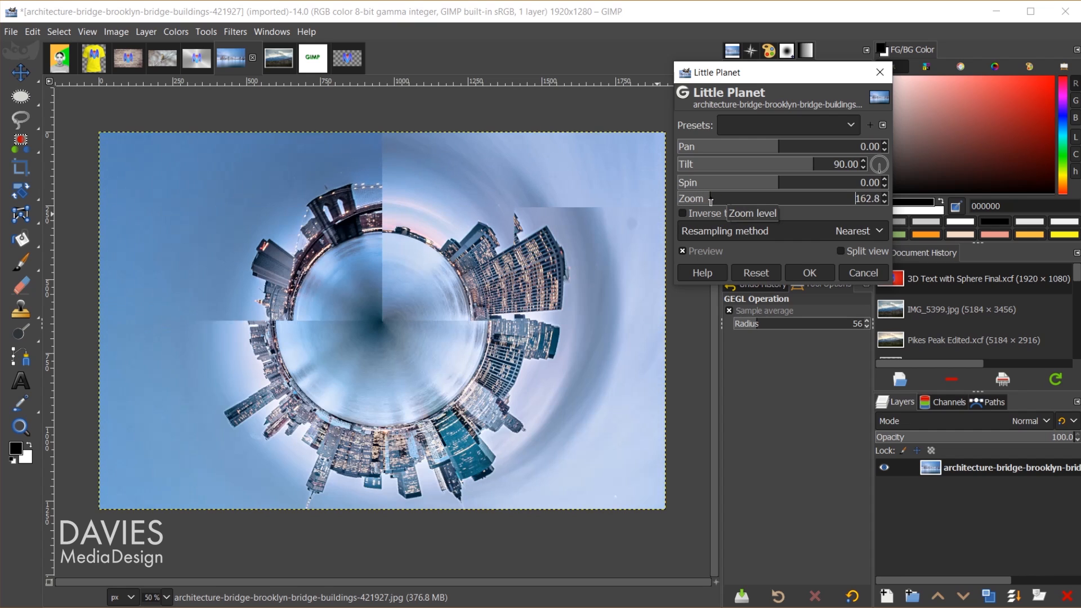
pyautogui.moveTo(779, 148); pyautogui.dragTo(828, 159)
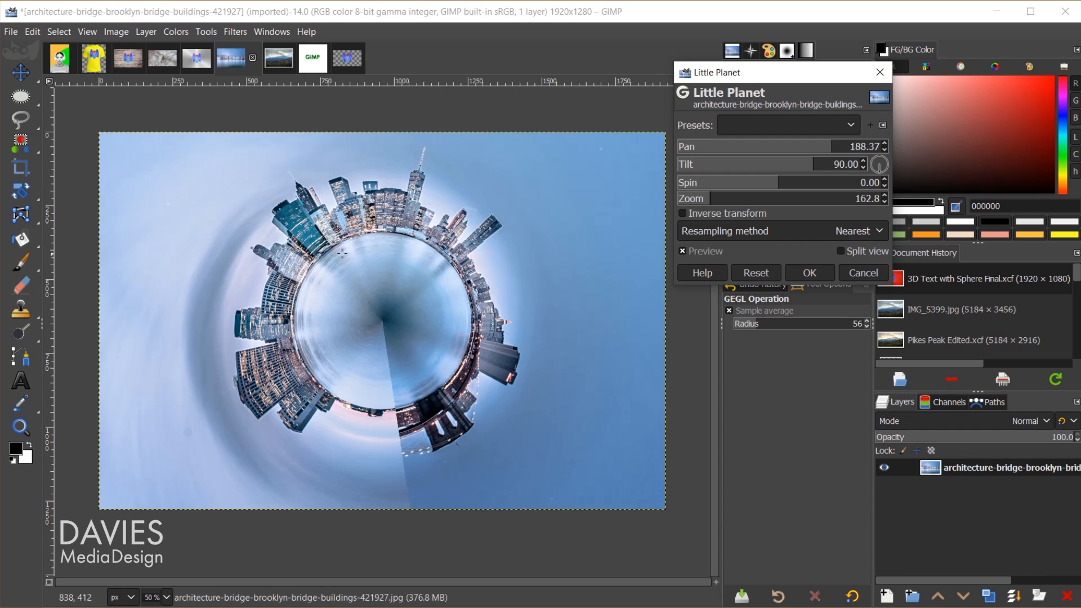
# - Try a tilt of 70.13 on the little planet, and restore the tilt to 90
pyautogui.moveTo(821, 168)
pyautogui.mouseDown()
pyautogui.moveTo(784, 167)
pyautogui.moveTo(843, 160)
pyautogui.moveTo(805, 157)
pyautogui.mouseUp()
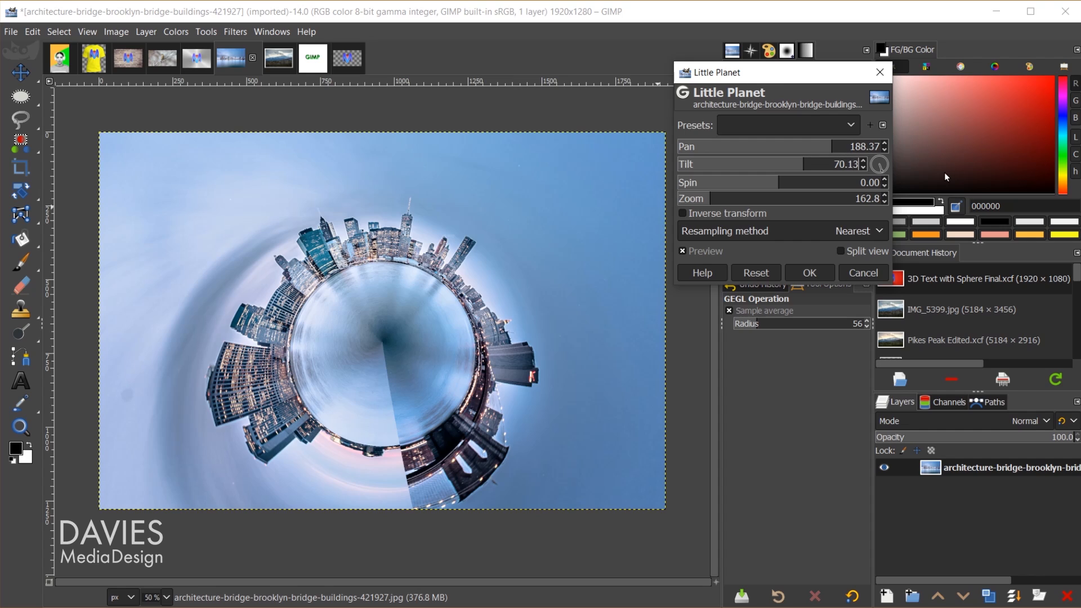
pyautogui.press('BackSpace')
pyautogui.press('BackSpace')
pyautogui.press('BackSpace')
pyautogui.press('Tab')
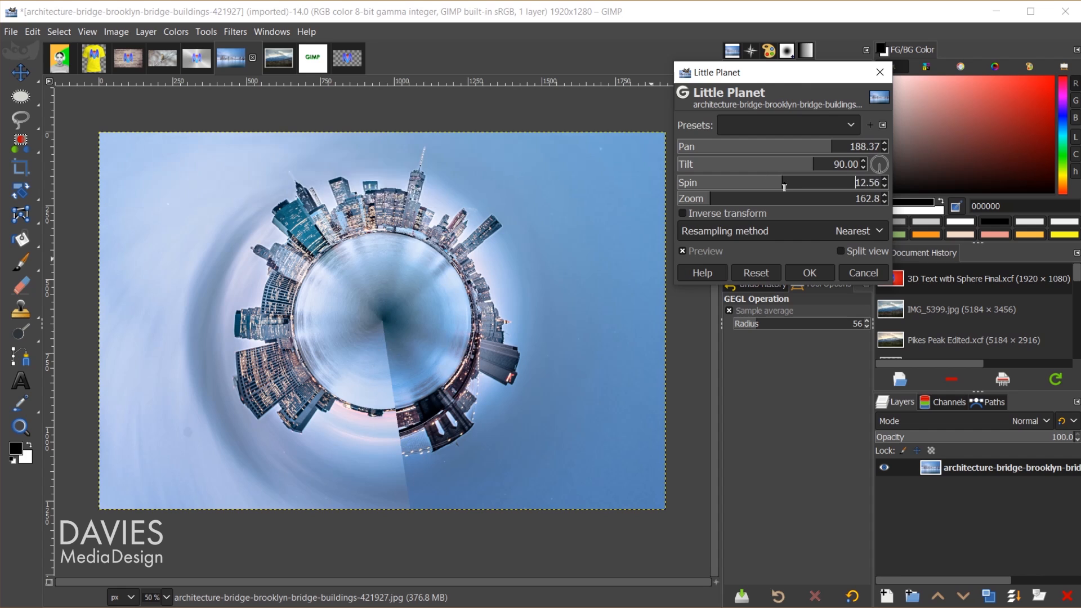
# - Set the little planet's spin to -25.12, zoom to 165.7 and resampling method to LoHalo, and apply the filter
pyautogui.moveTo(784, 187)
pyautogui.mouseDown()
pyautogui.moveTo(829, 190)
pyautogui.moveTo(742, 182)
pyautogui.moveTo(774, 179)
pyautogui.mouseUp()
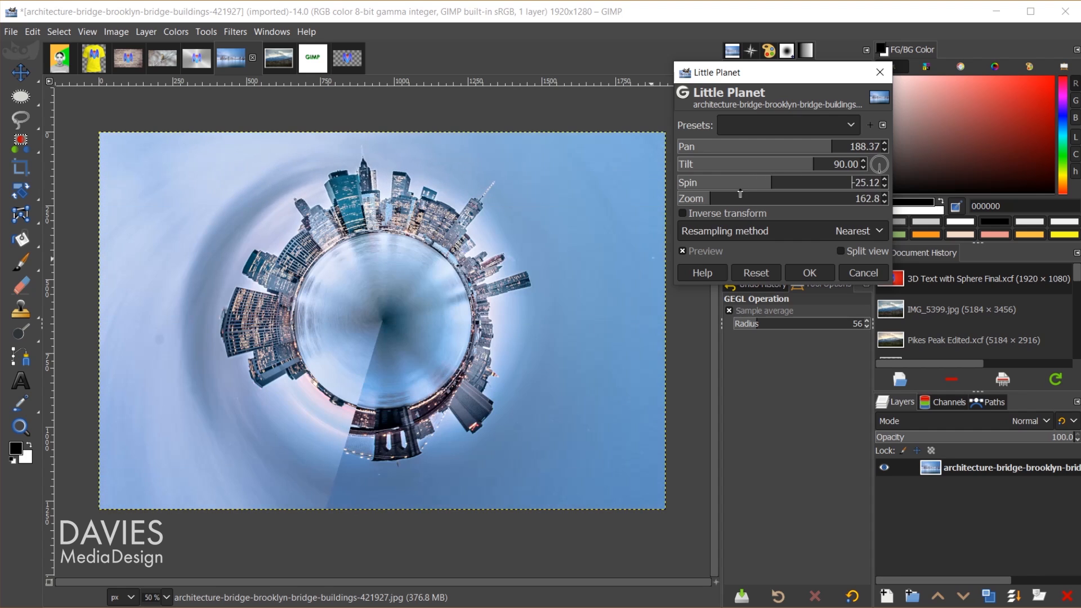
pyautogui.moveTo(718, 200); pyautogui.dragTo(712, 197)
pyautogui.click(805, 231)
pyautogui.click(804, 285)
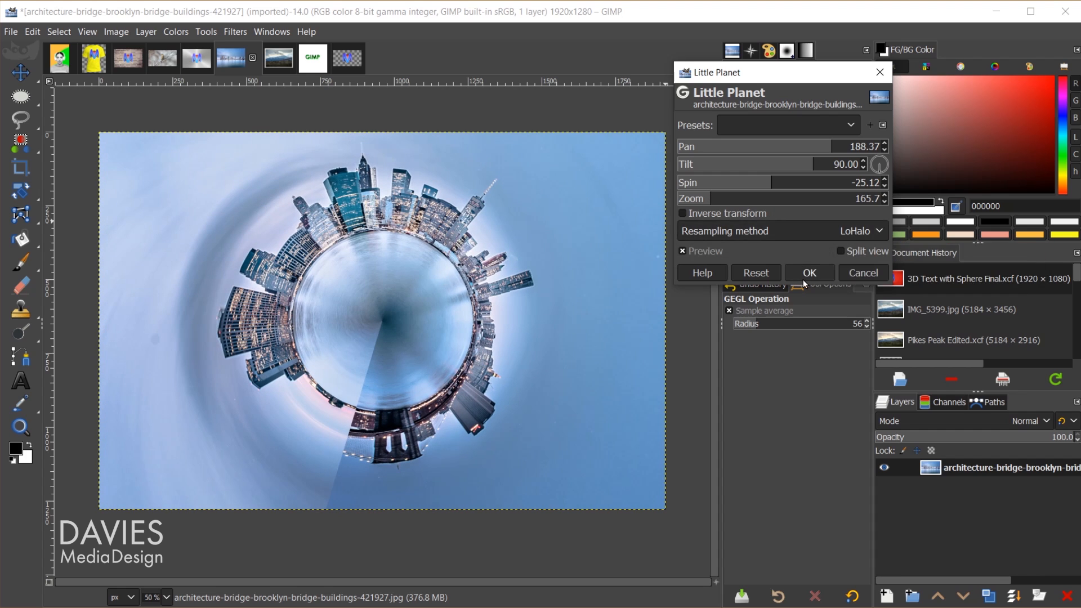
pyautogui.click(811, 273)
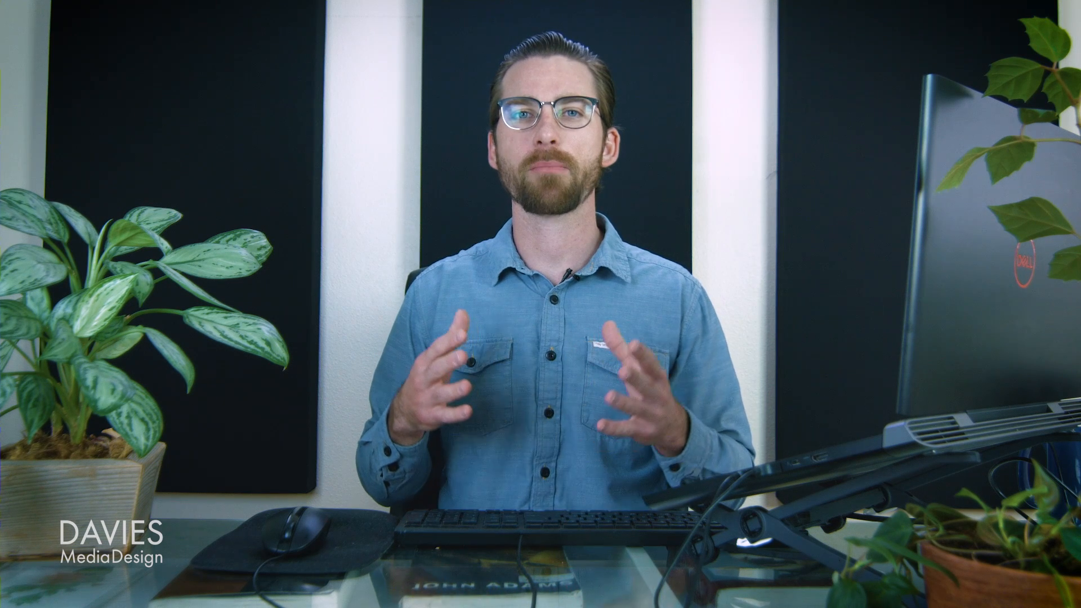